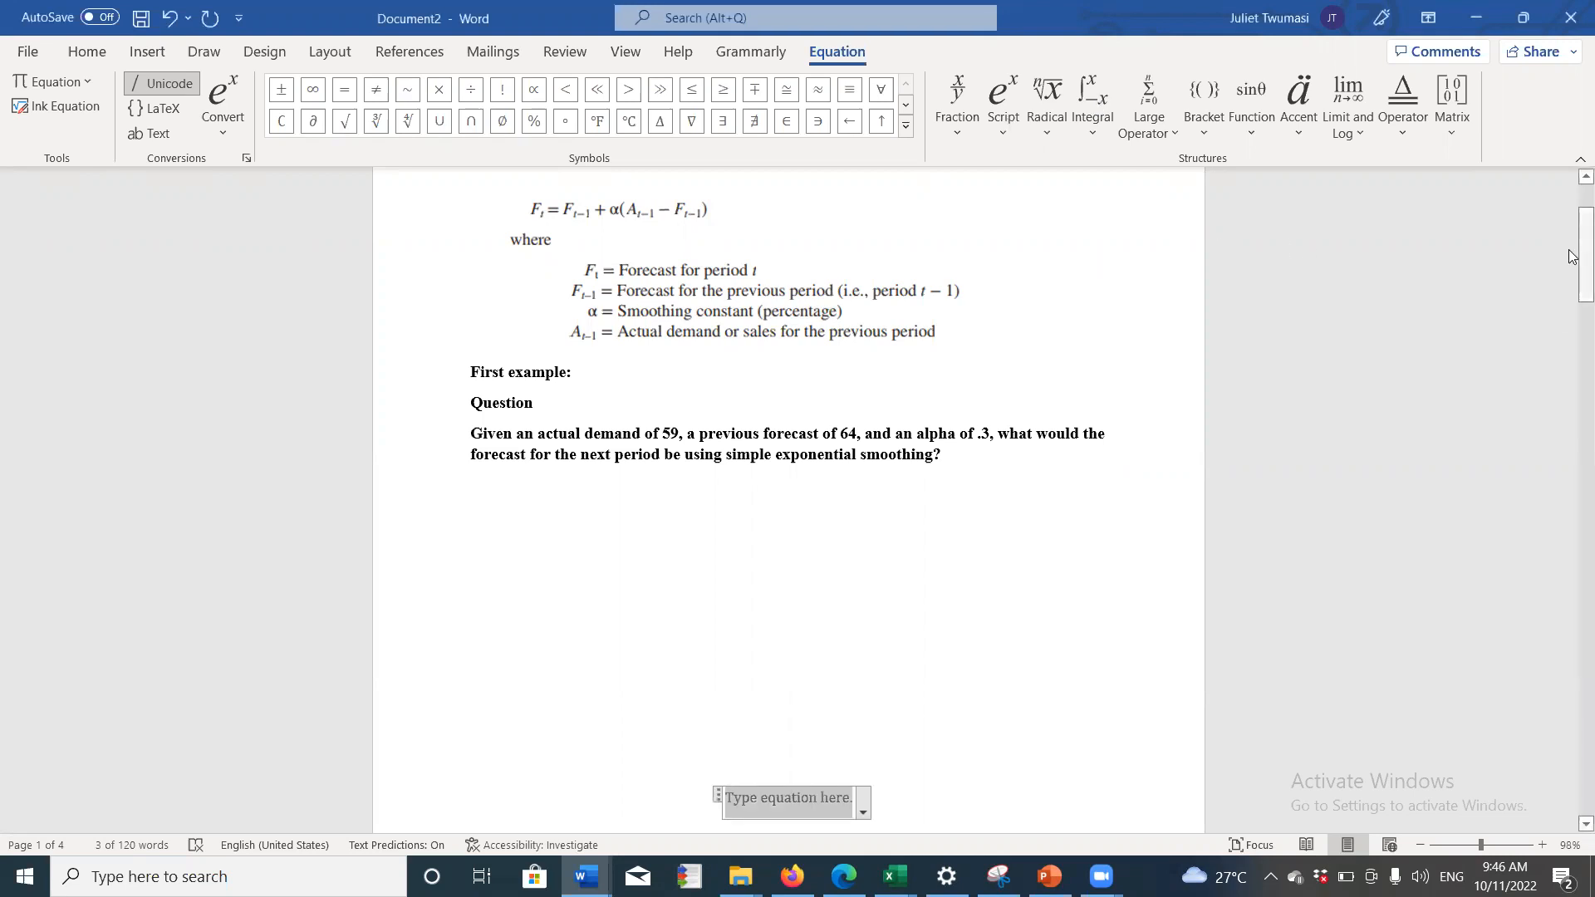
# Step: Add the line "Solution" beneath the first example's question and start a new line below it
pyautogui.scroll(3, 1570, 256)
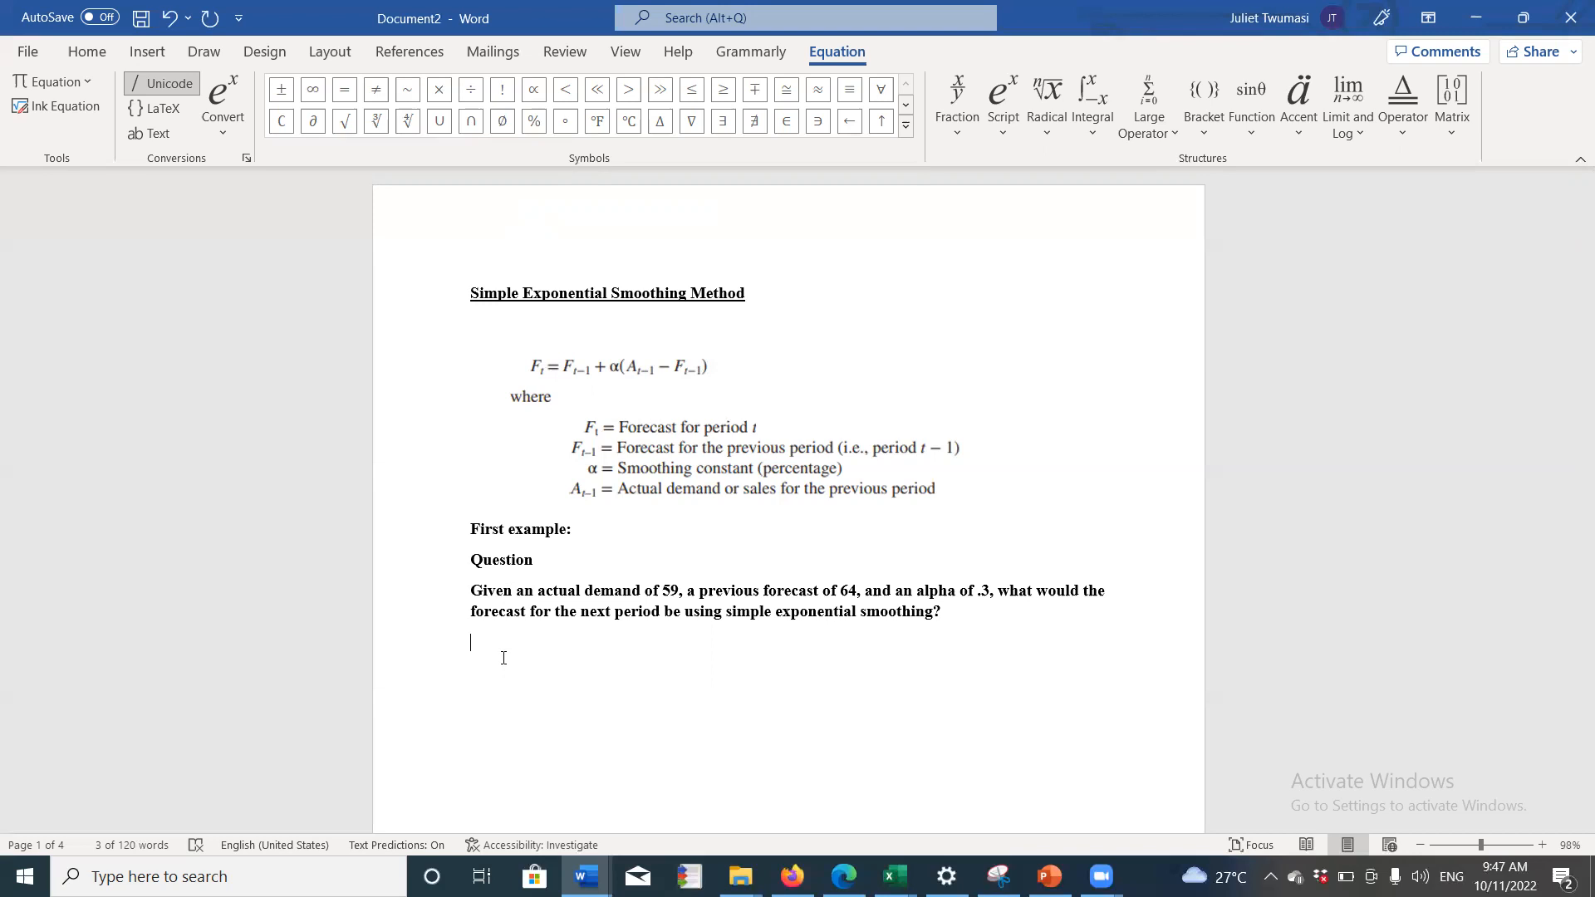
pyautogui.write('Sol')
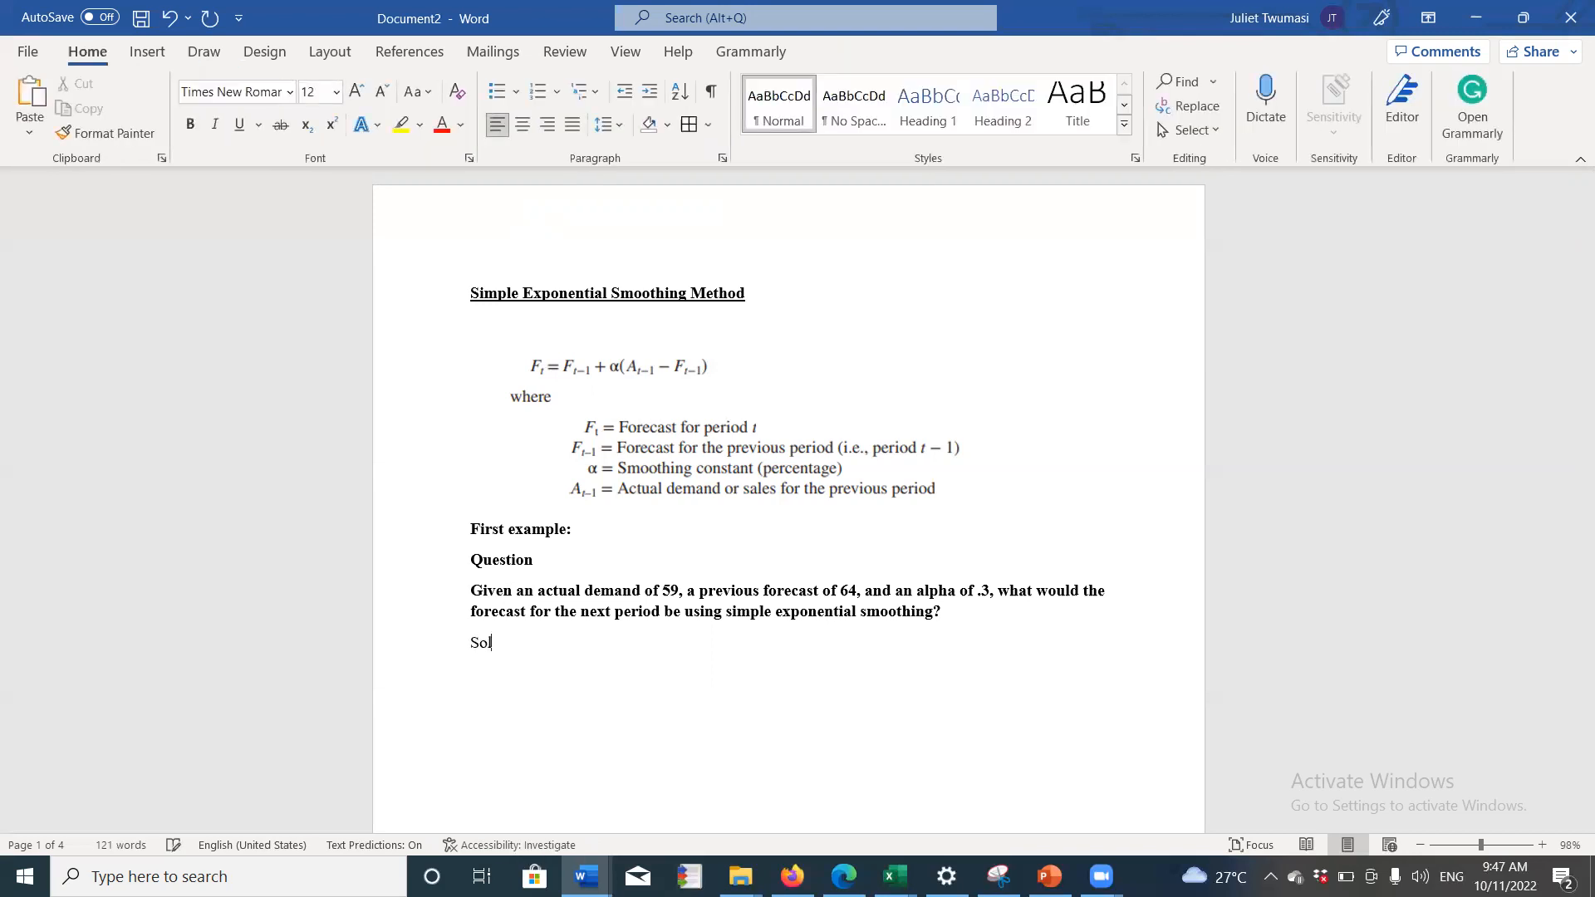
pyautogui.write('ution')
pyautogui.press('Return')
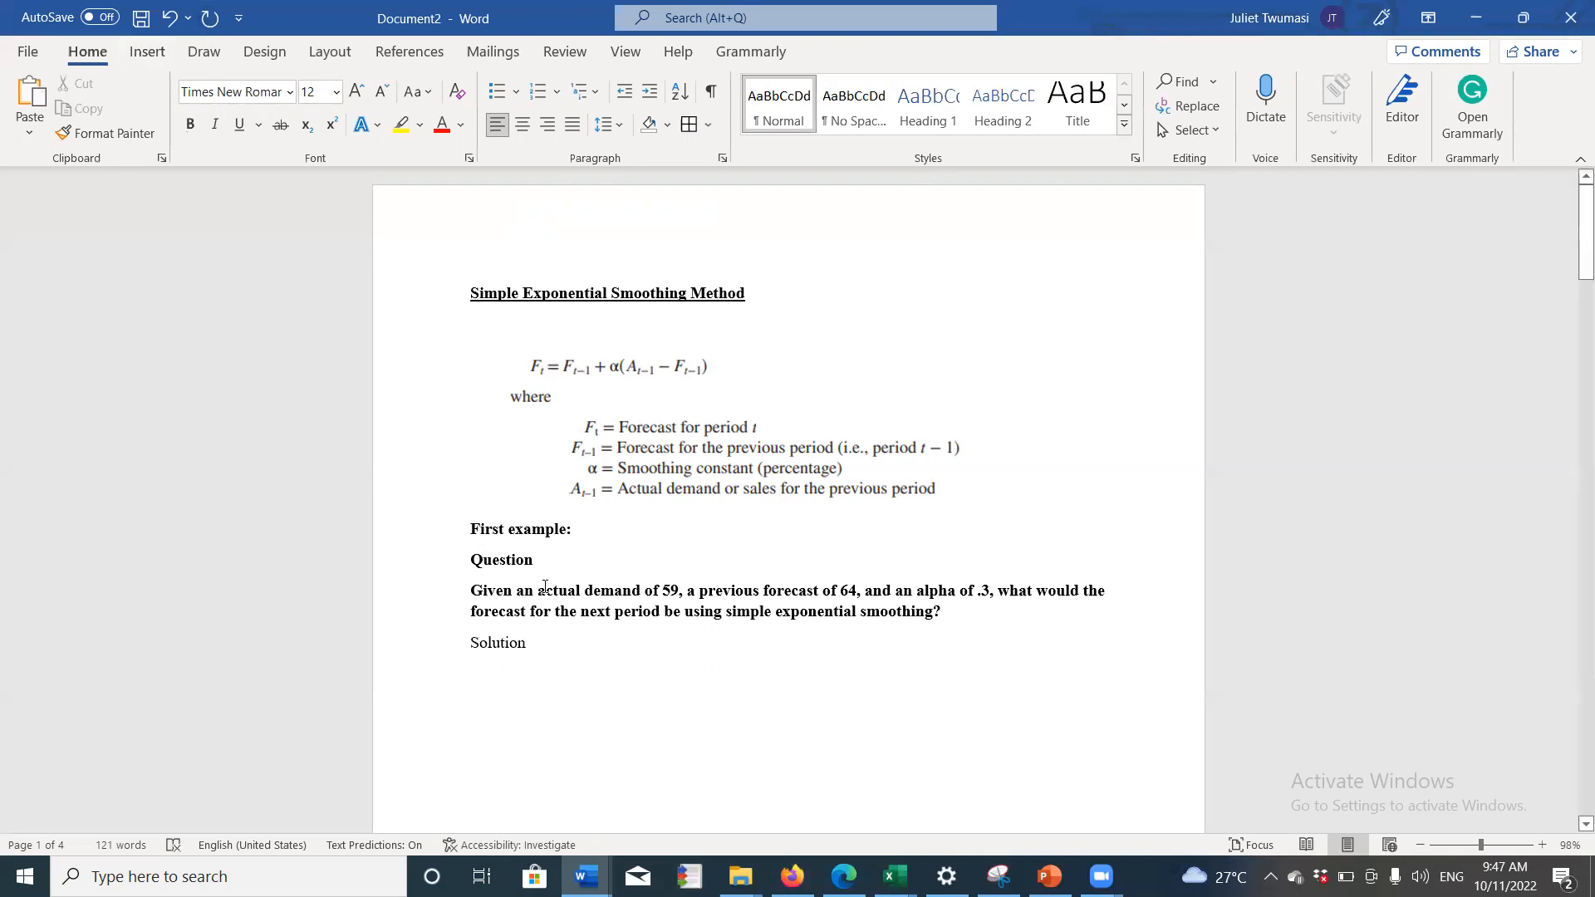
# Step: Copy "actual demand of 59," from the question onto the line below "Solution"
pyautogui.moveTo(544, 587); pyautogui.dragTo(685, 588)
pyautogui.hotkey('ctrl', 'c')
pyautogui.rightClick(685, 588)
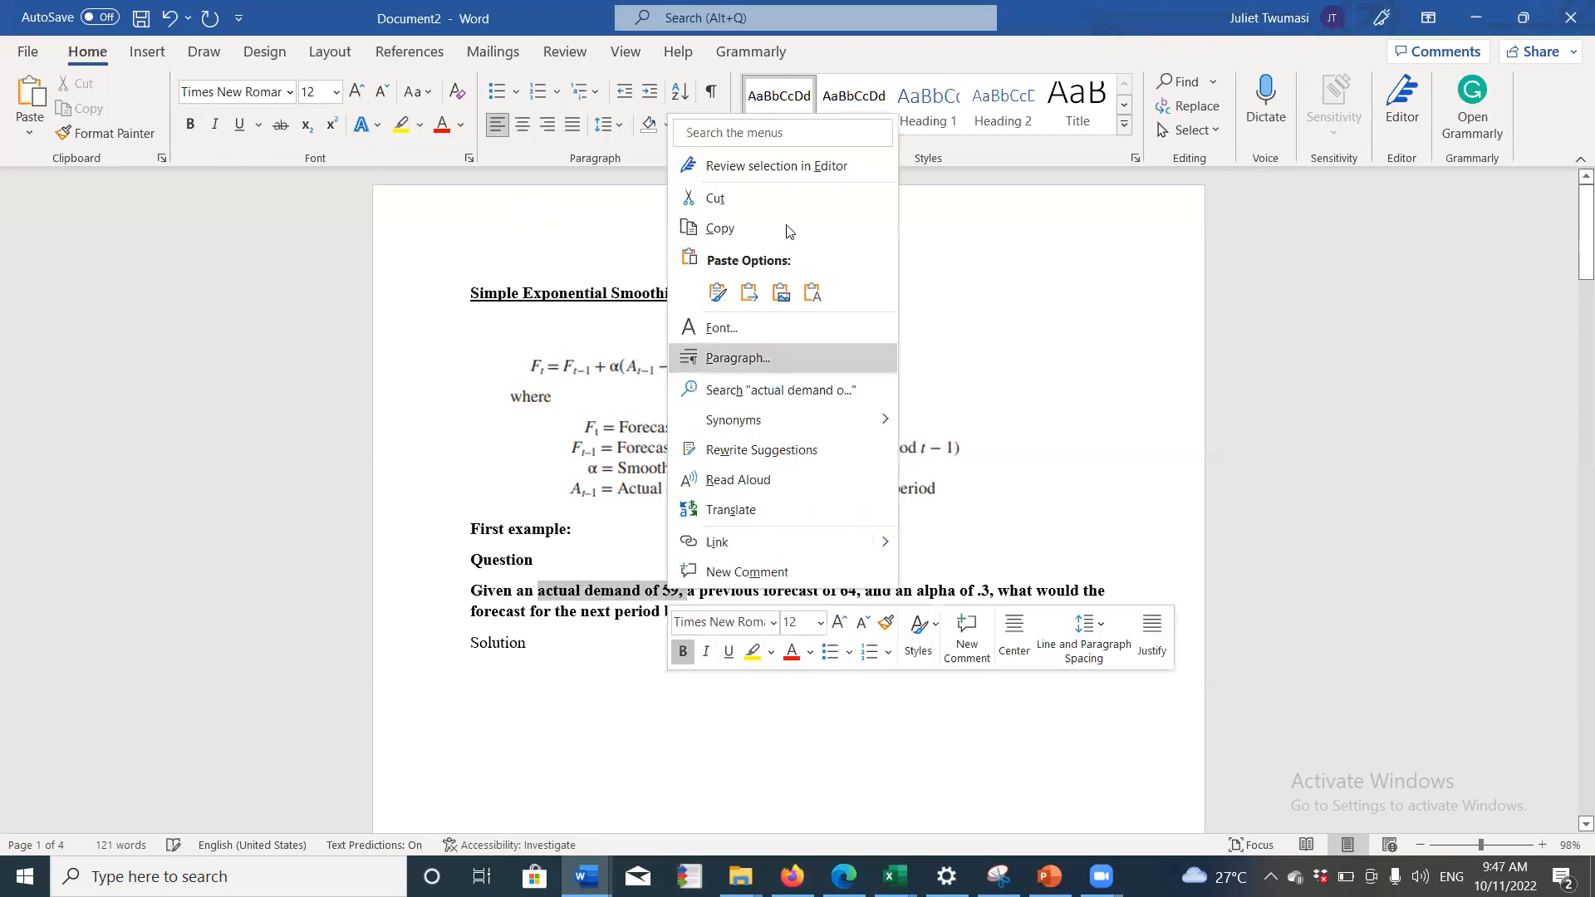
pyautogui.click(764, 228)
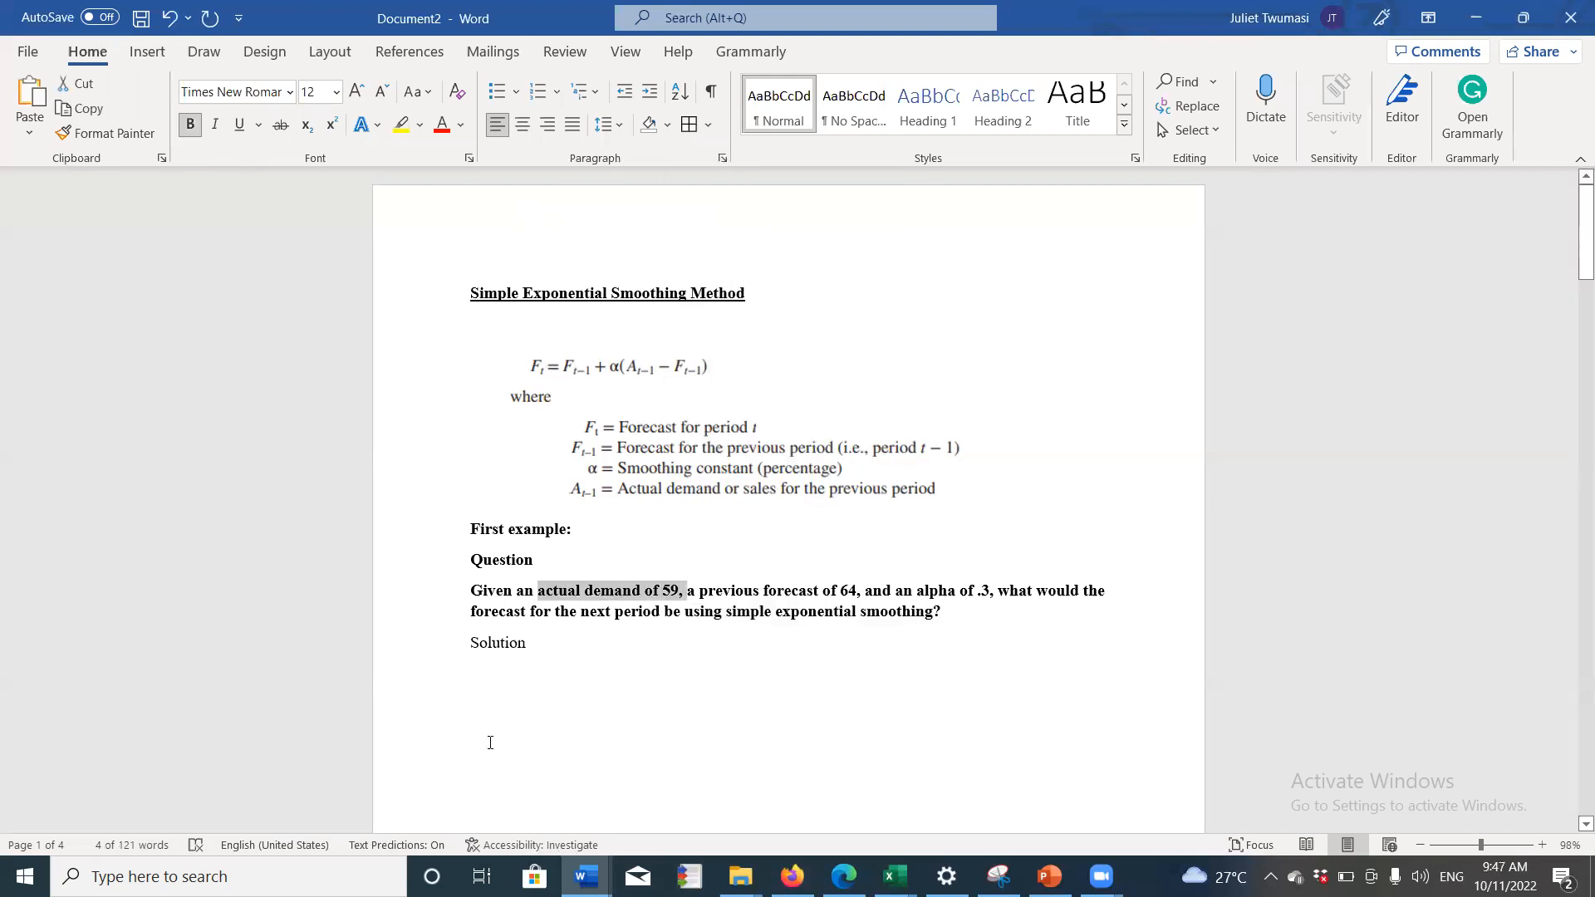
pyautogui.click(485, 693)
pyautogui.write('v')
pyautogui.press('BackSpace')
pyautogui.hotkey('ctrl', 'v')
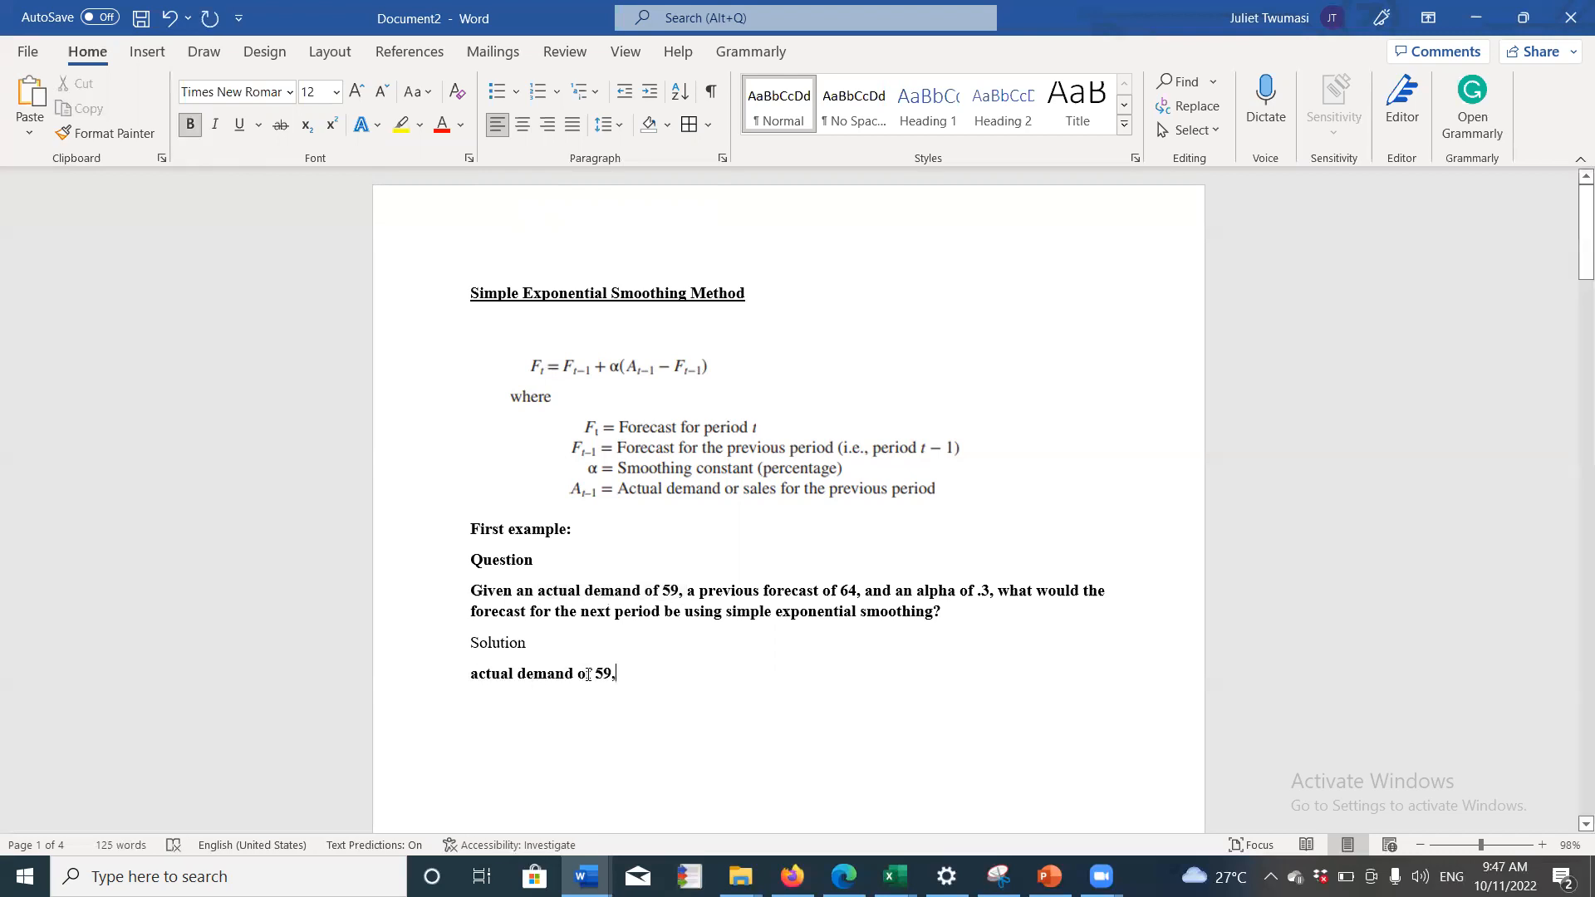
# Step: Replace "of" with "=" in the copied actual demand line
pyautogui.doubleClick(591, 673)
pyautogui.press('BackSpace')
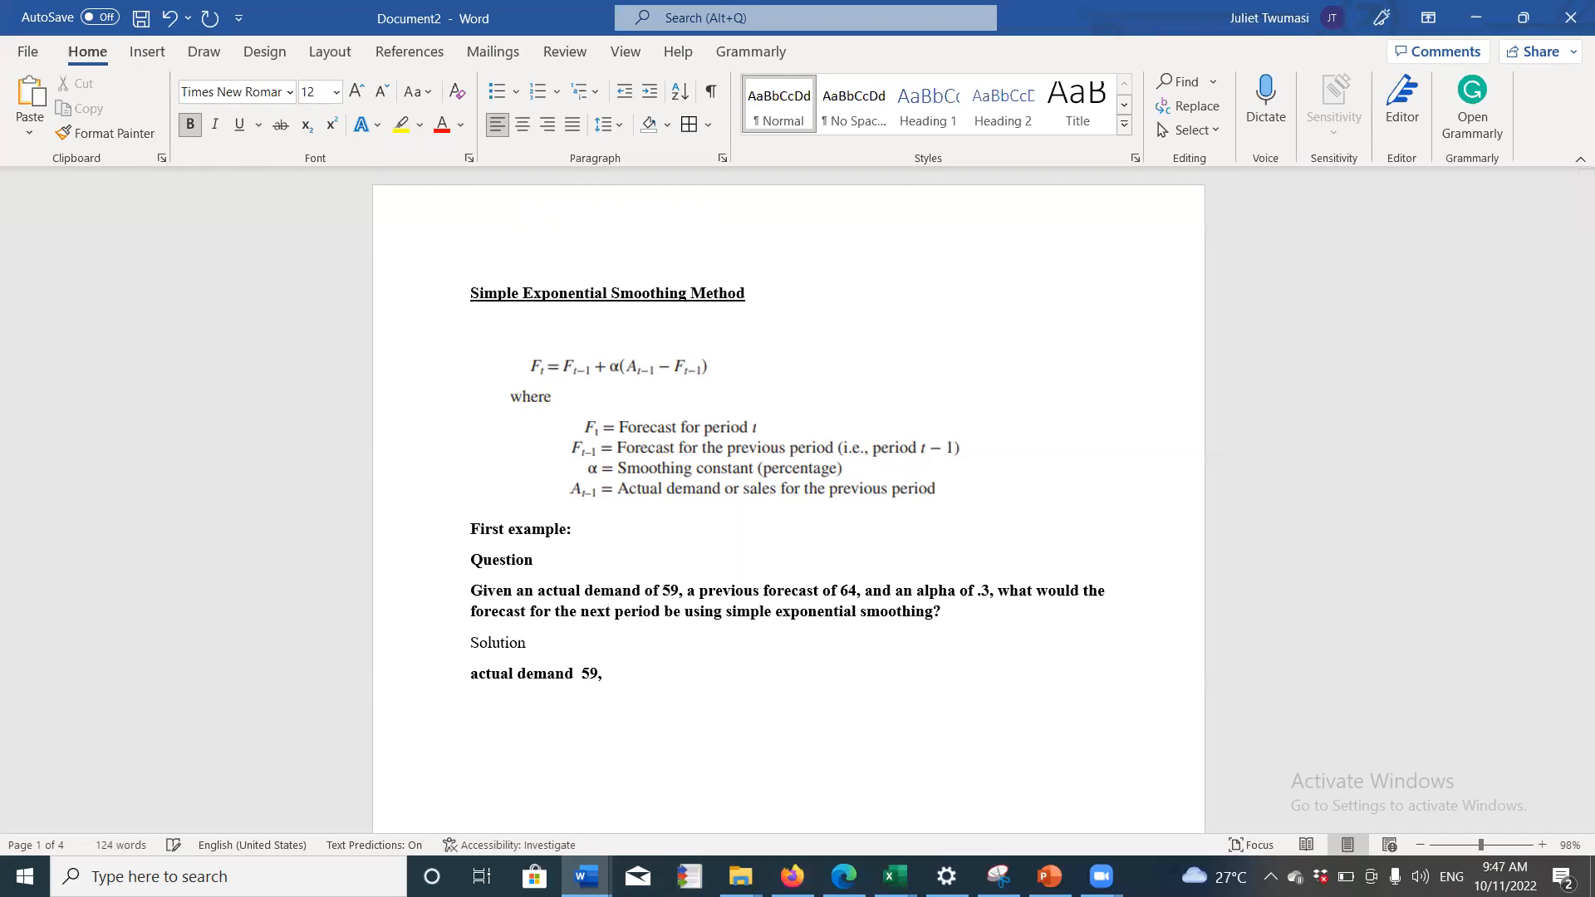
pyautogui.write('=')
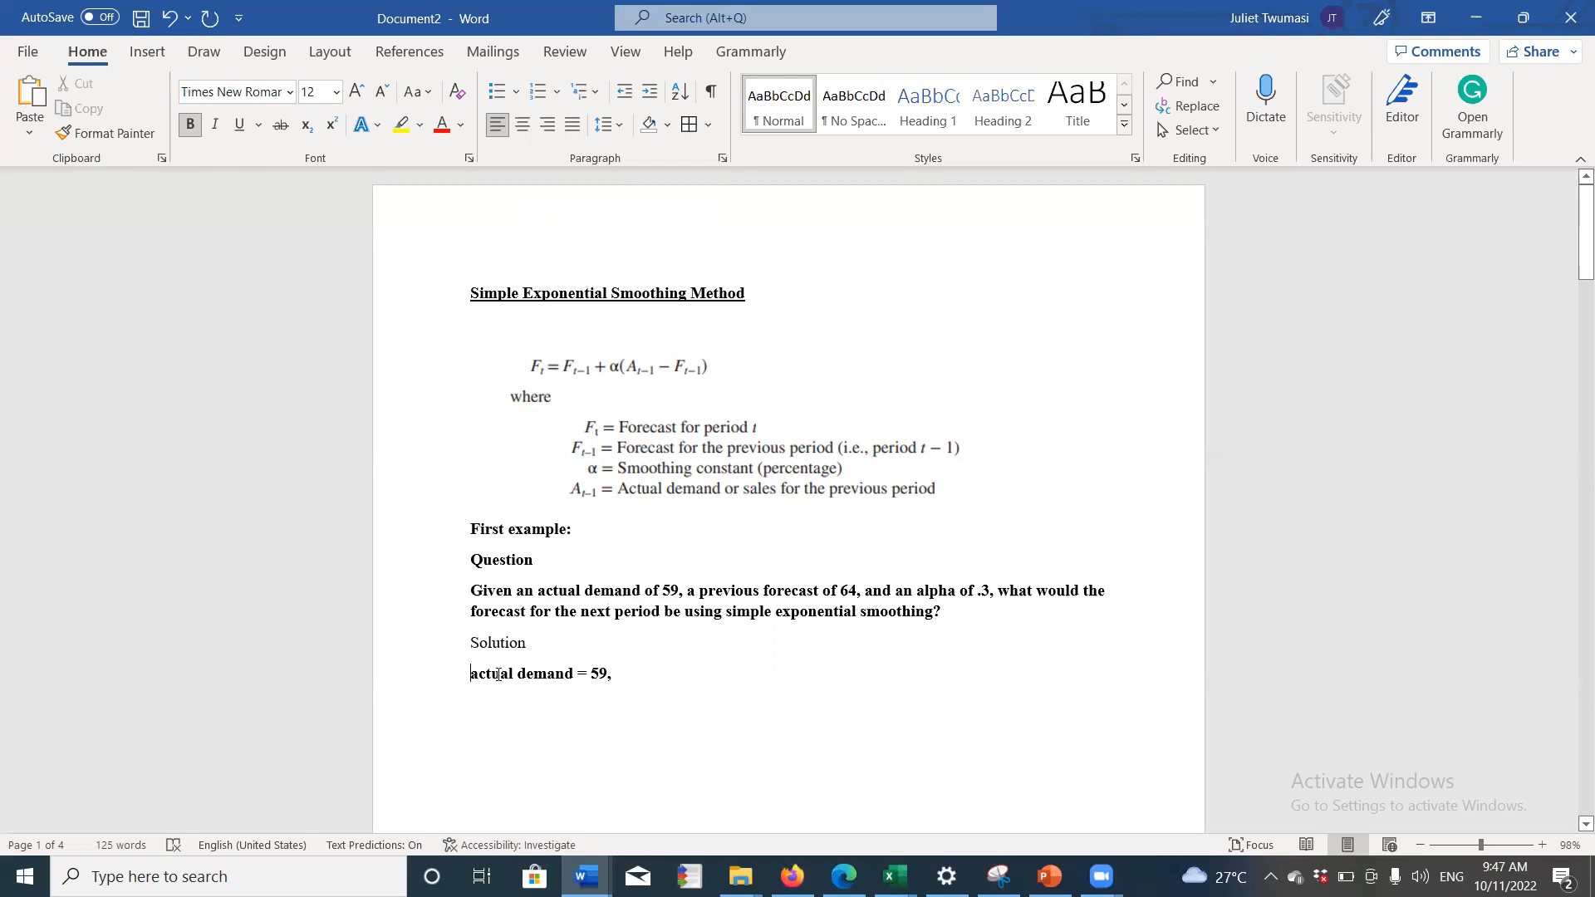
# Step: Insert an opening parenthesis and a subscript equation reading A with subscript t−1 before the equals sign in the actual demand line
pyautogui.write('(')
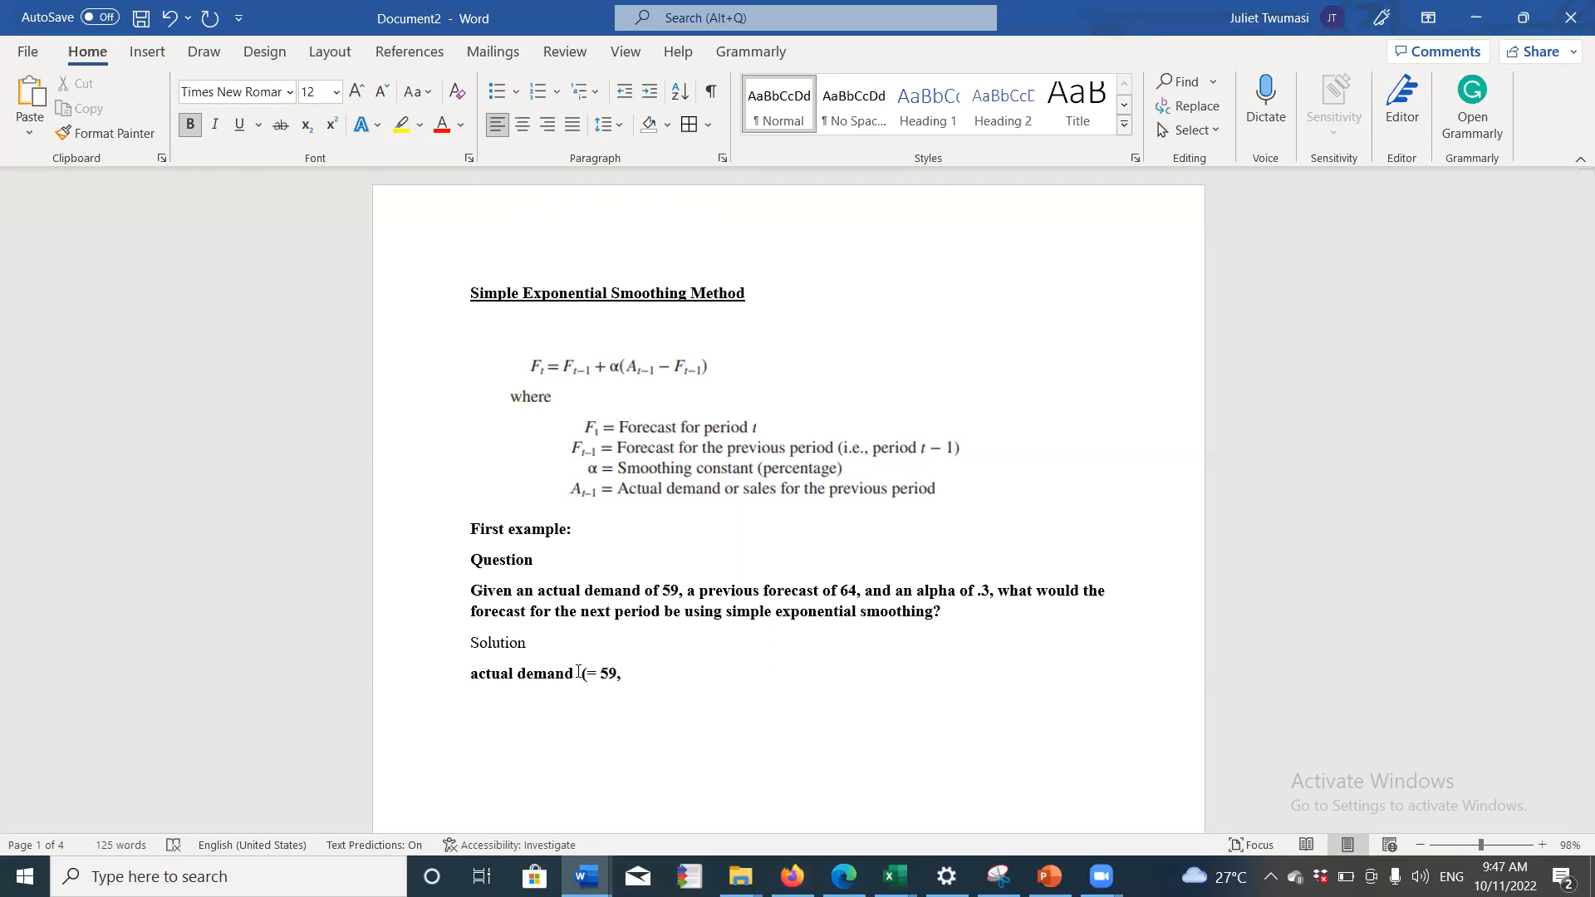
pyautogui.click(146, 58)
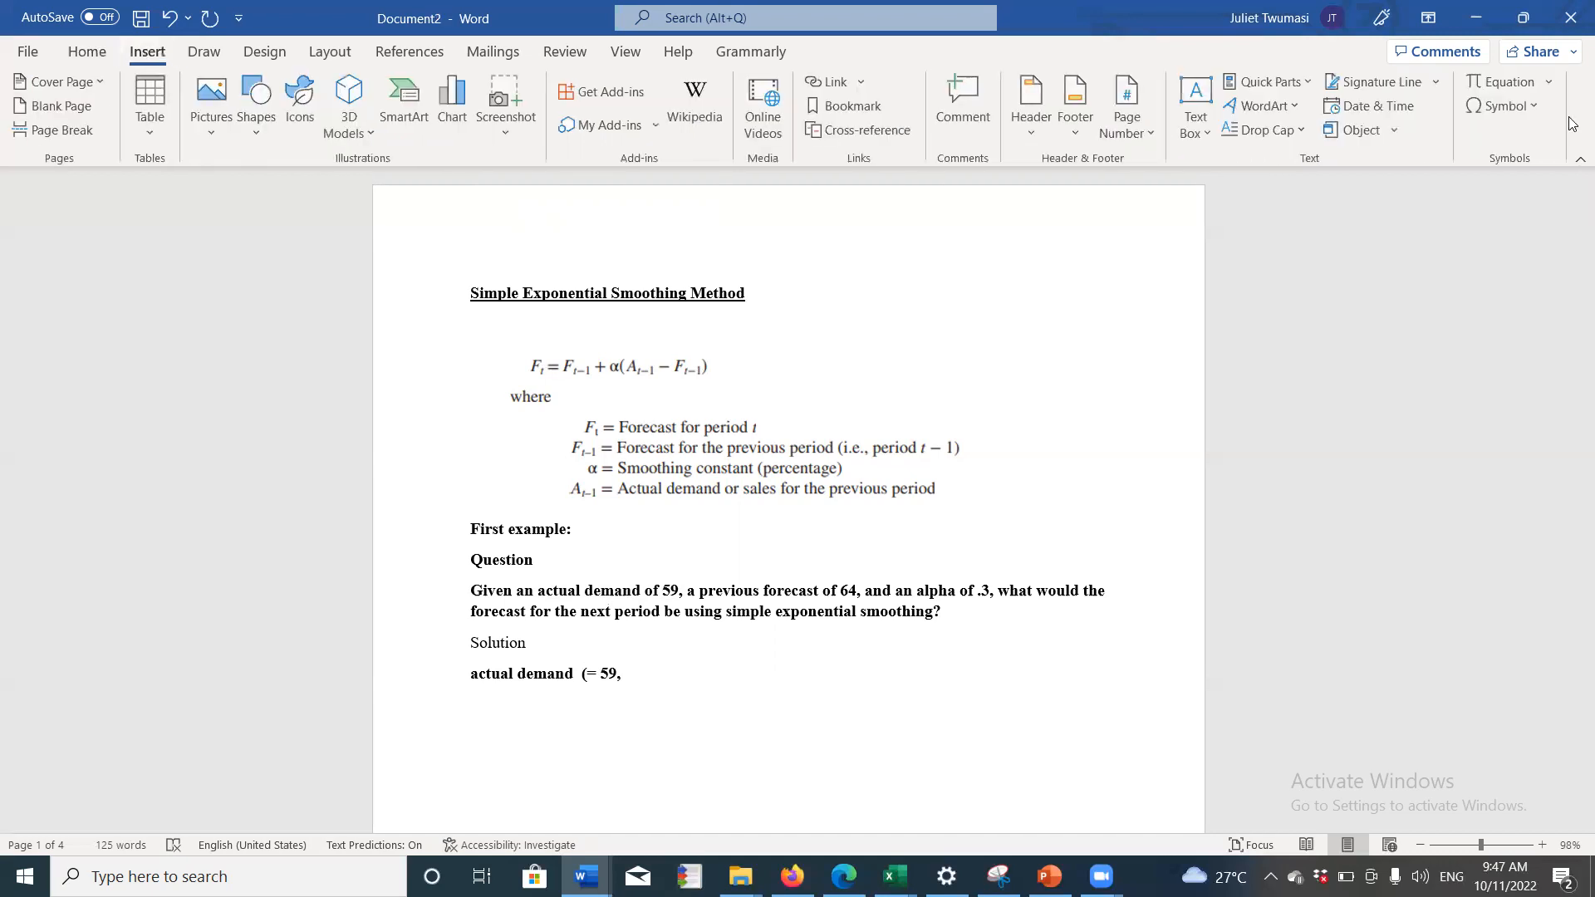
pyautogui.click(1514, 115)
pyautogui.click(1513, 80)
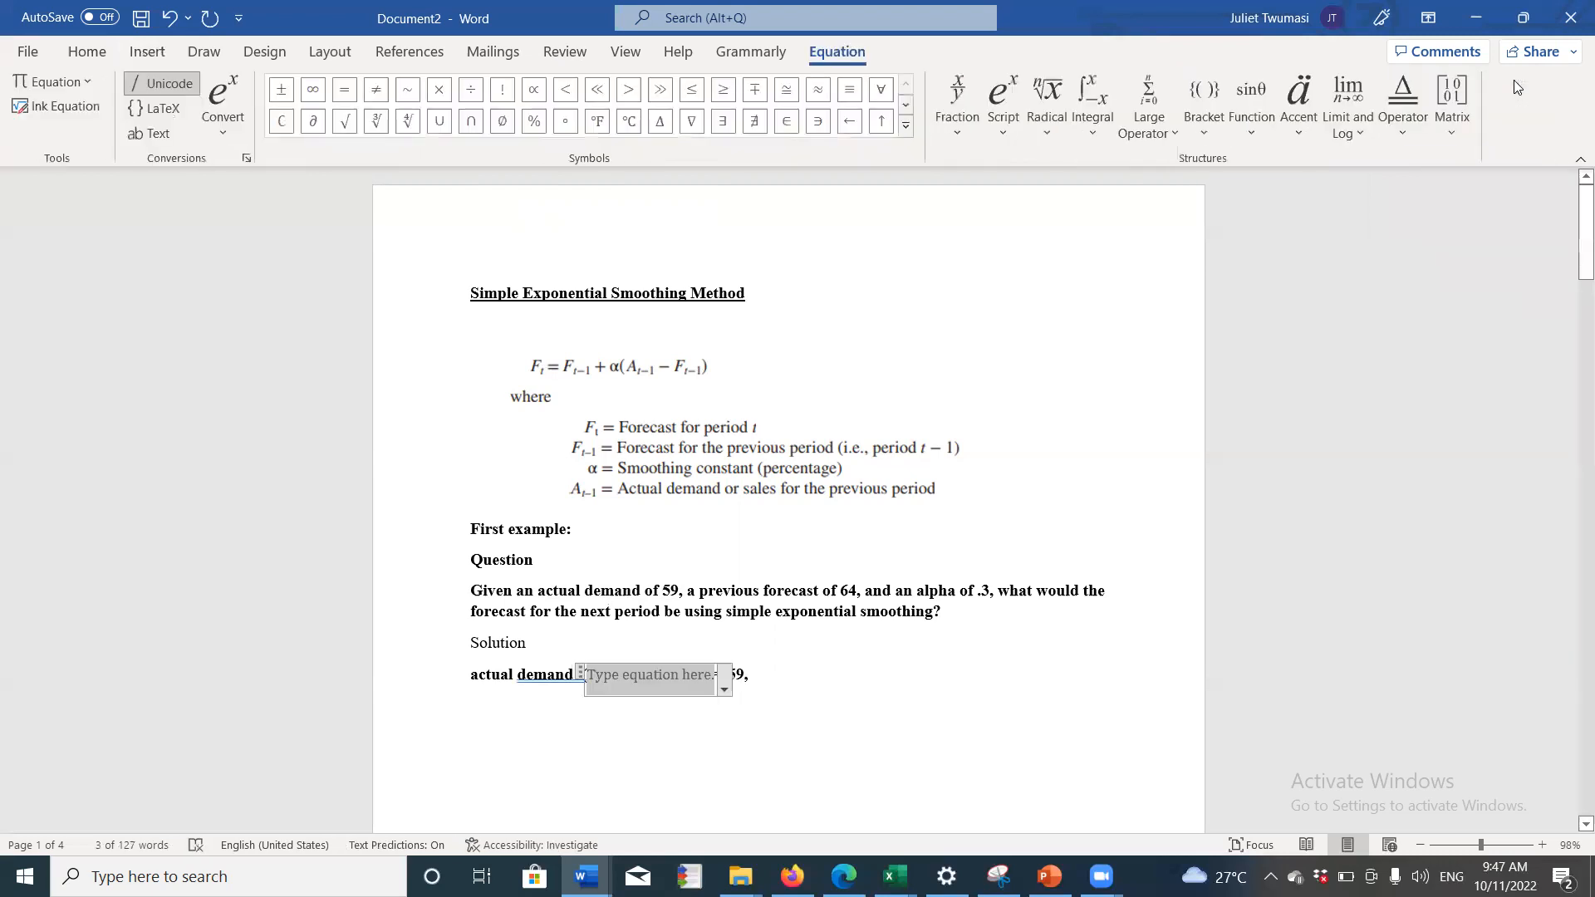
pyautogui.click(1005, 133)
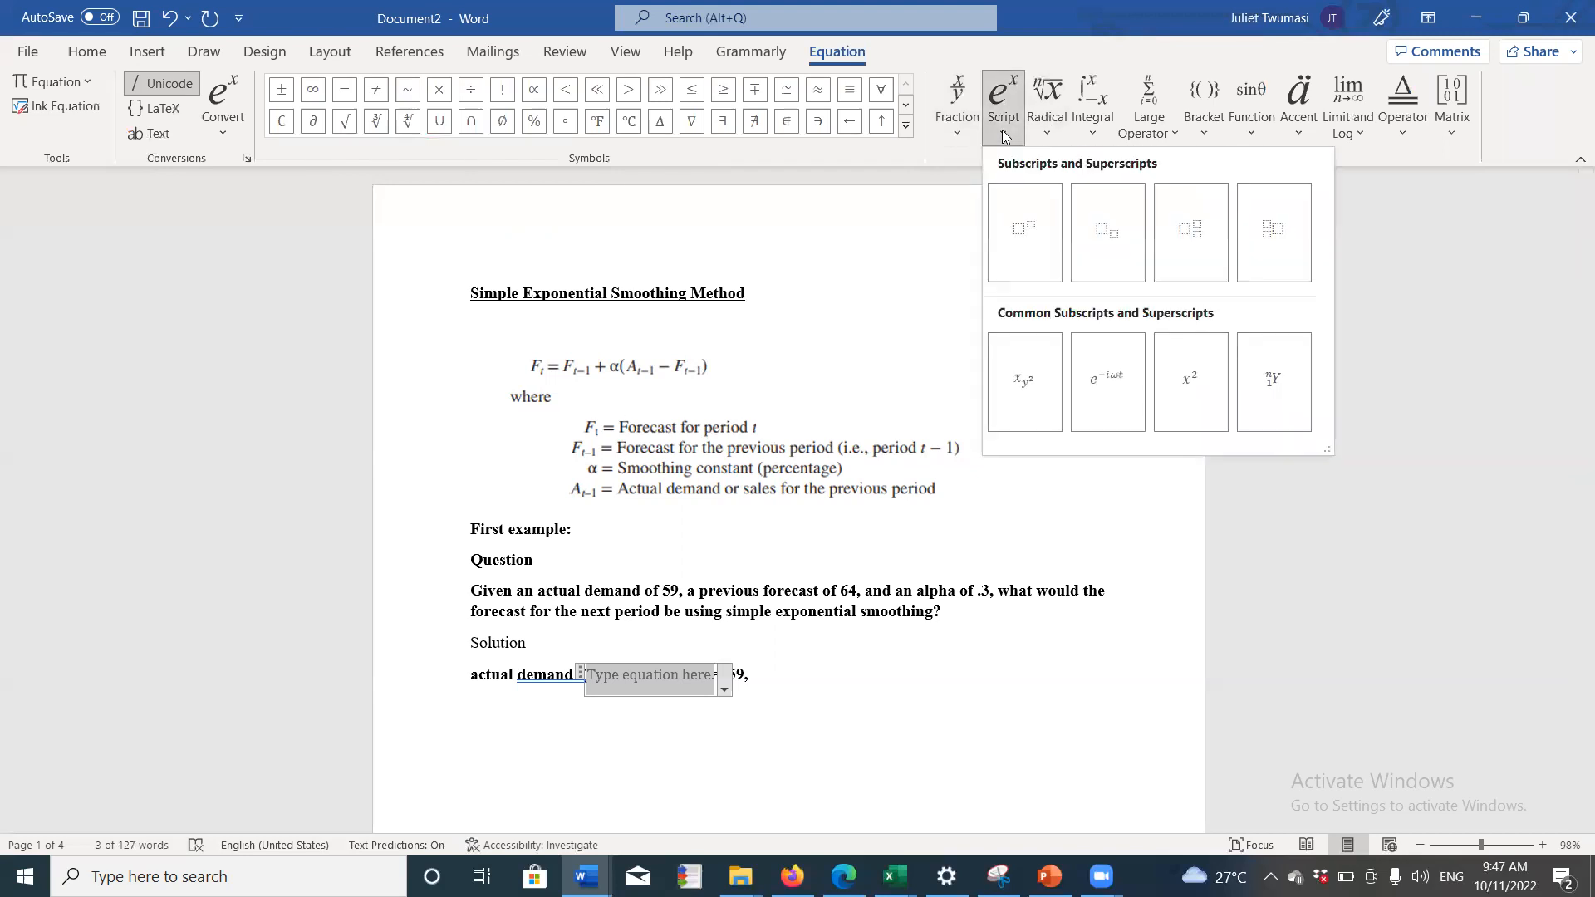
pyautogui.click(1123, 247)
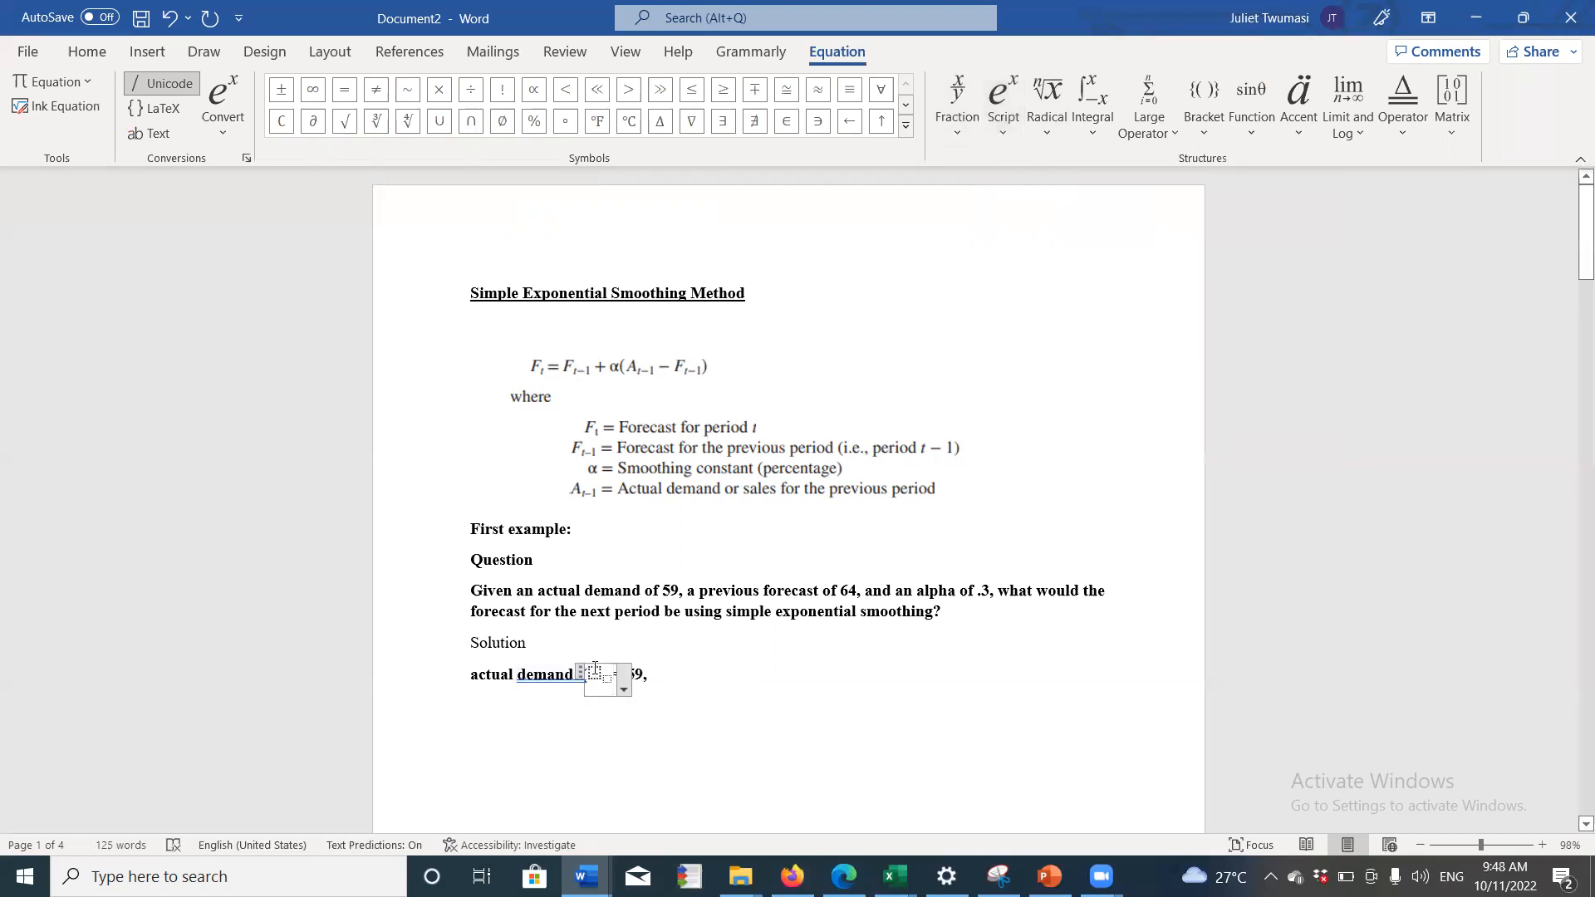
pyautogui.write('At')
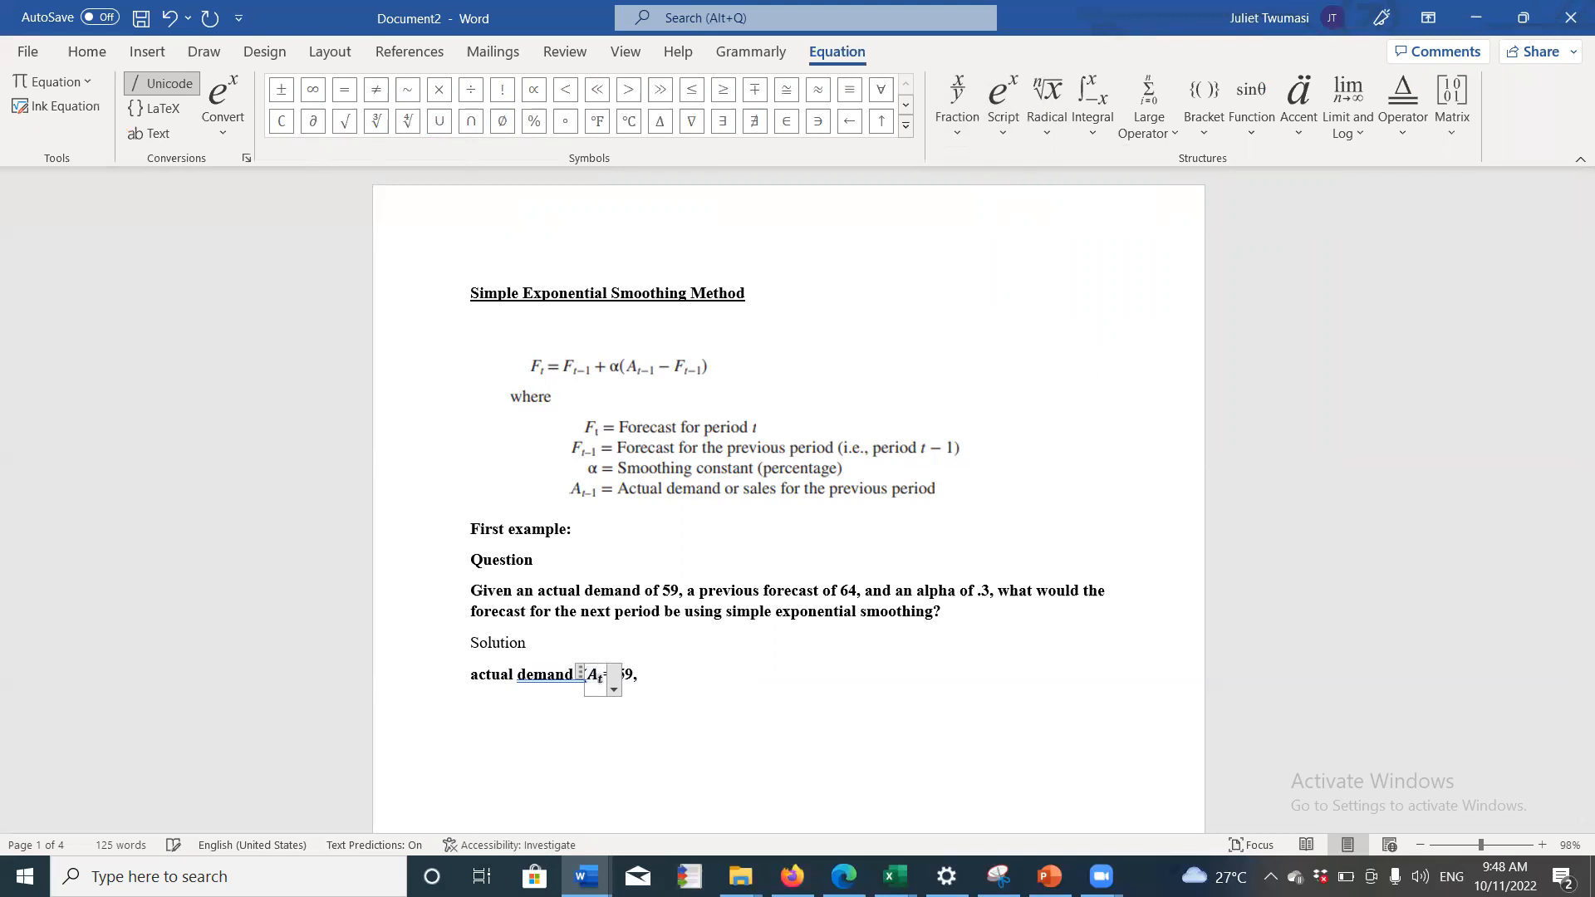
pyautogui.write('-1')
# Step: Remove the comma after 59 and close the parenthesis after the A subscript t−1 term
pyautogui.click(661, 686)
pyautogui.press('BackSpace')
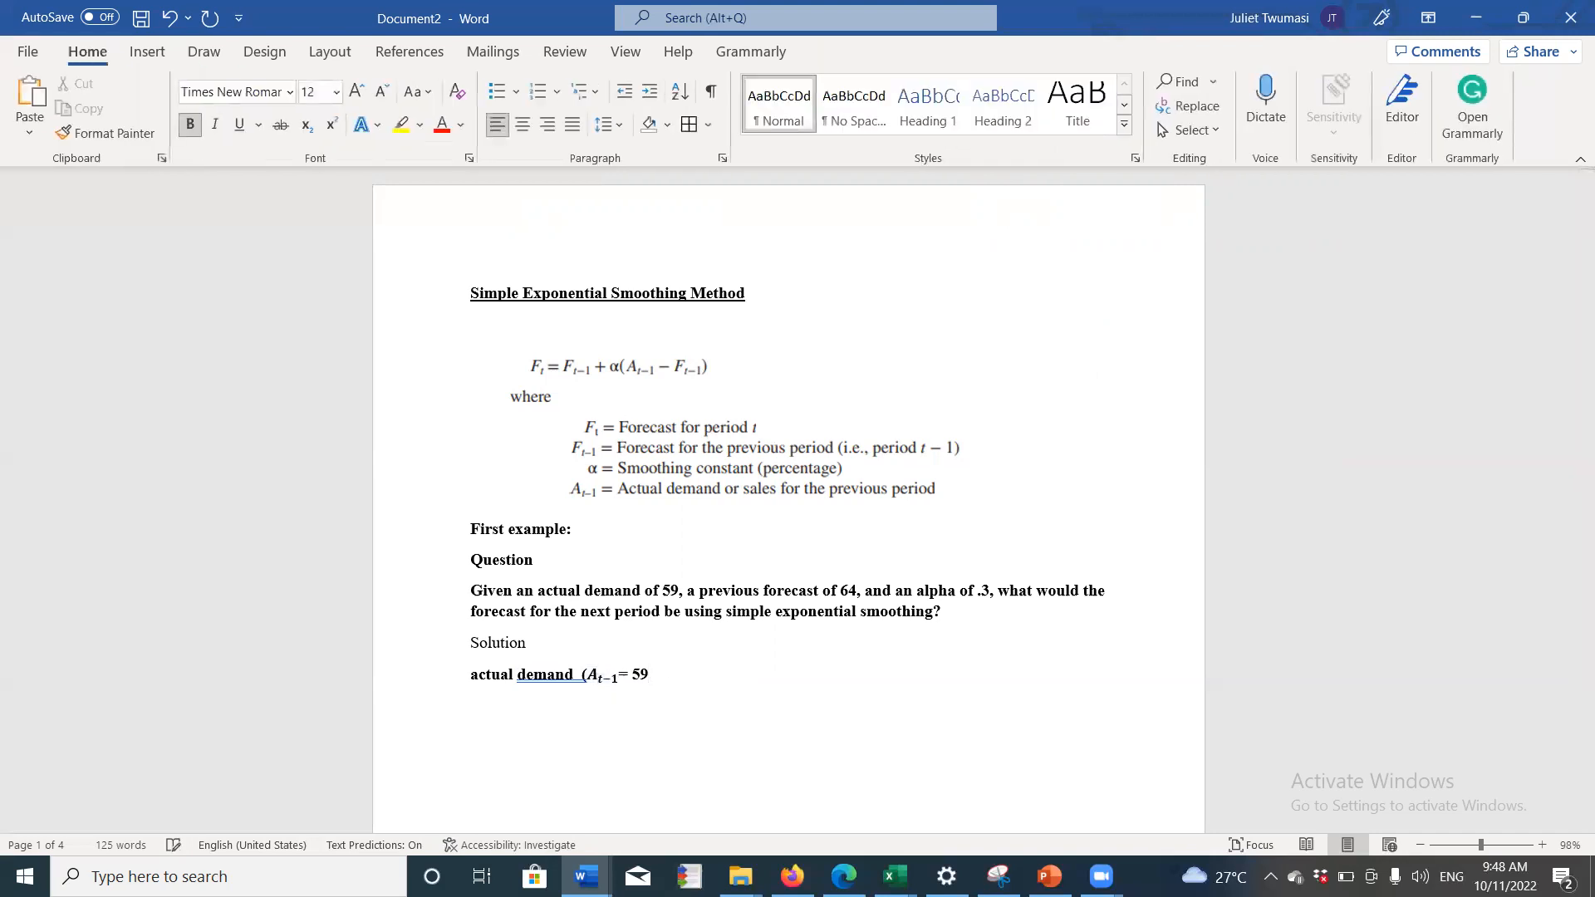
pyautogui.click(619, 677)
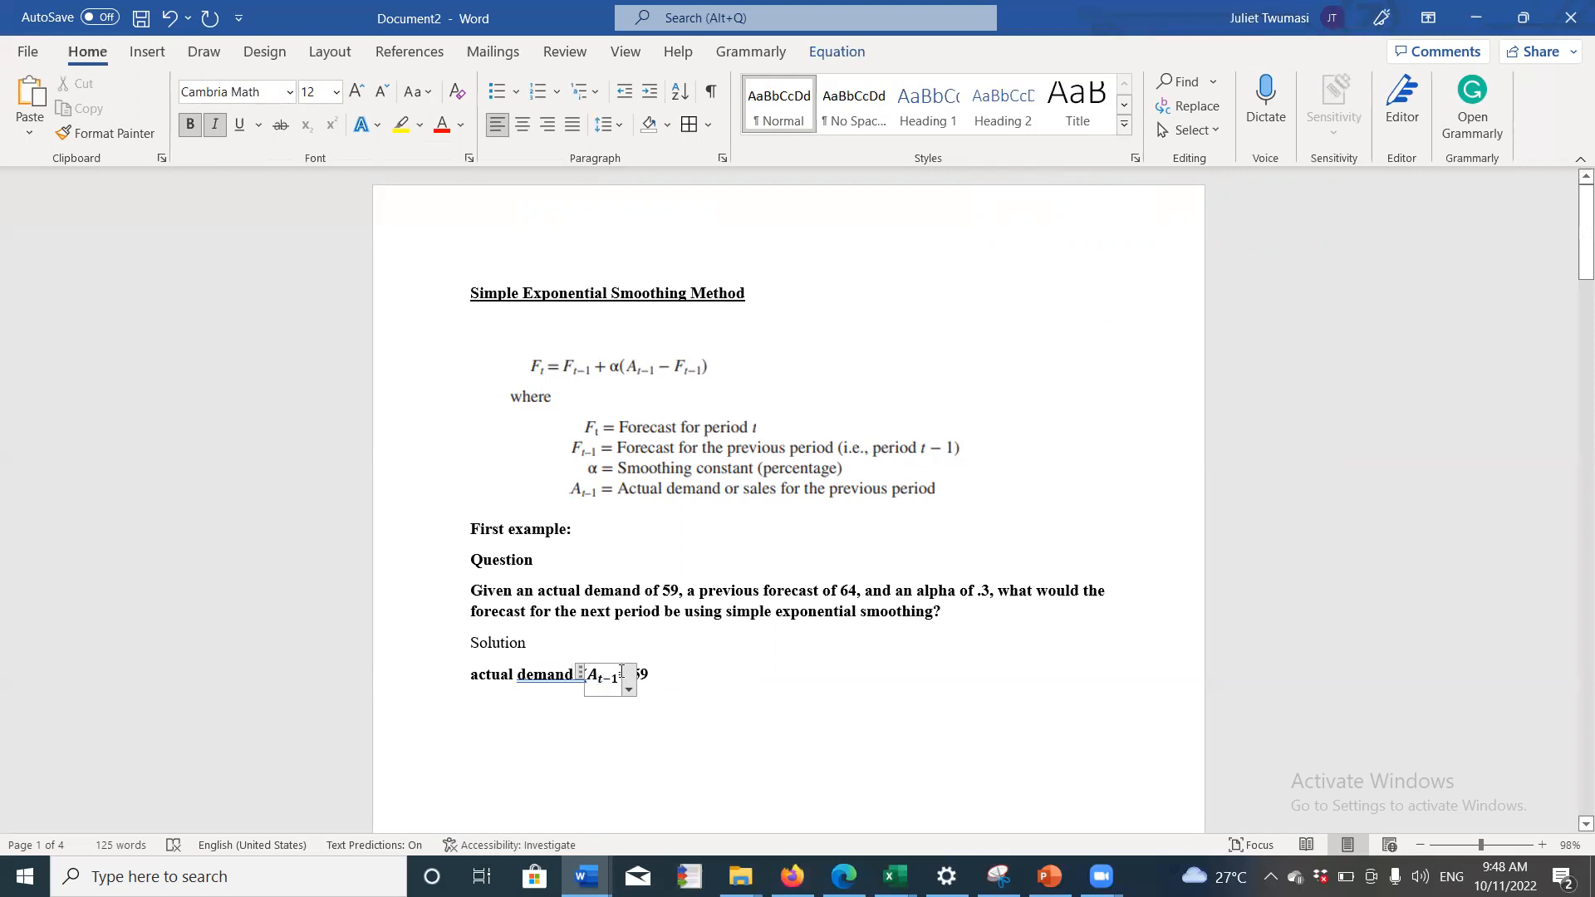
pyautogui.click(742, 698)
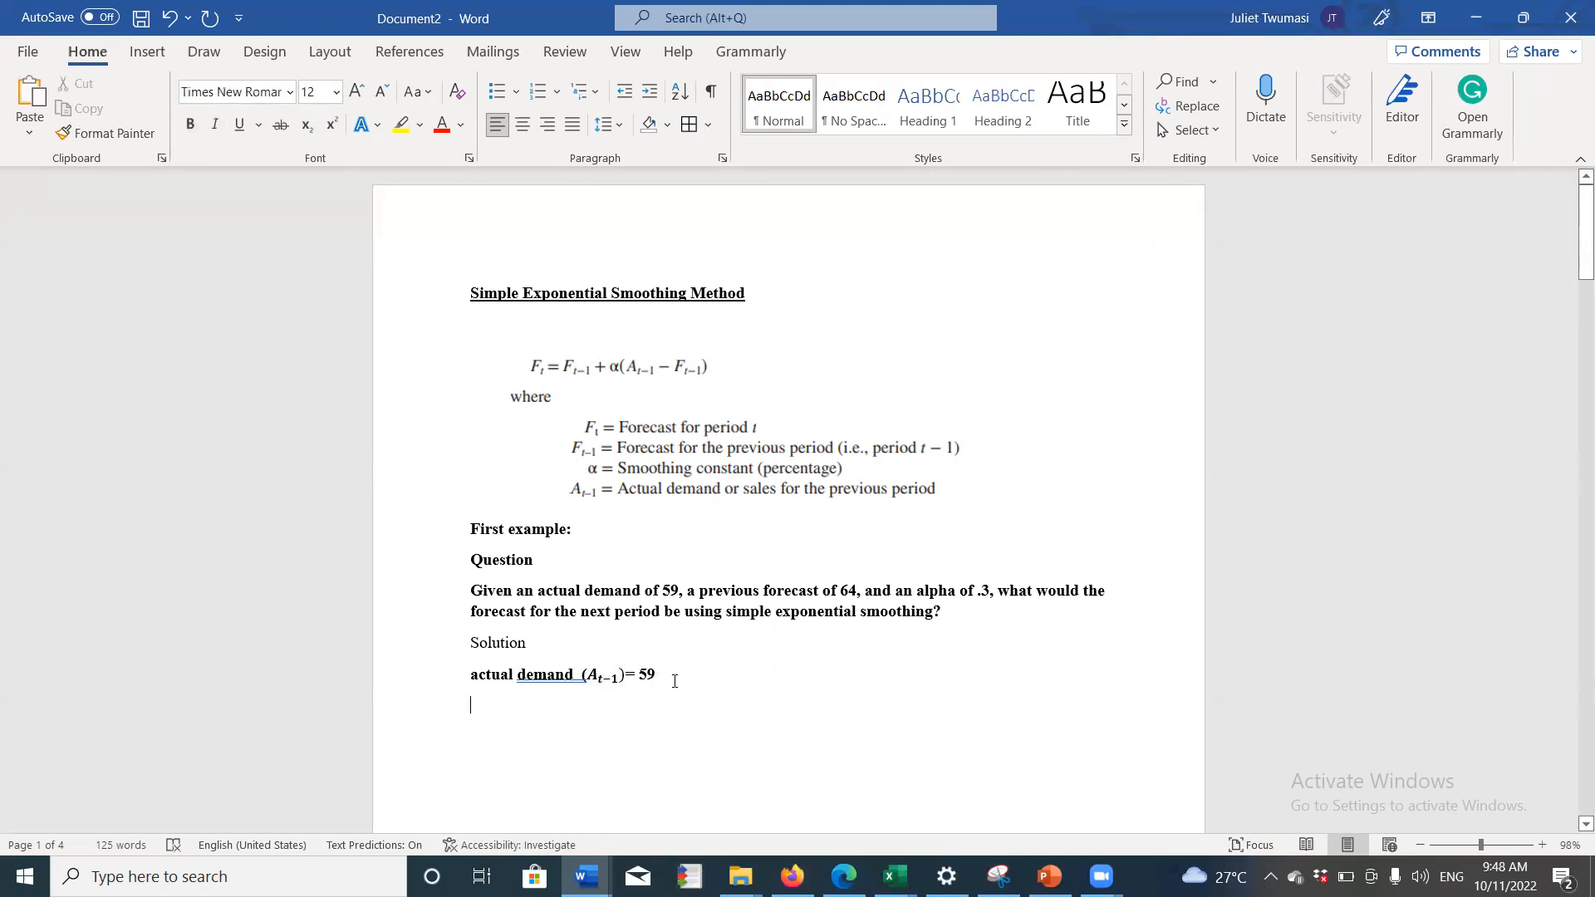
# Step: Add a line starting "Previous forecast (" below the actual demand line and complete it with a copy of that line's "A subscript t−1)=" expression
pyautogui.doubleClick(585, 676)
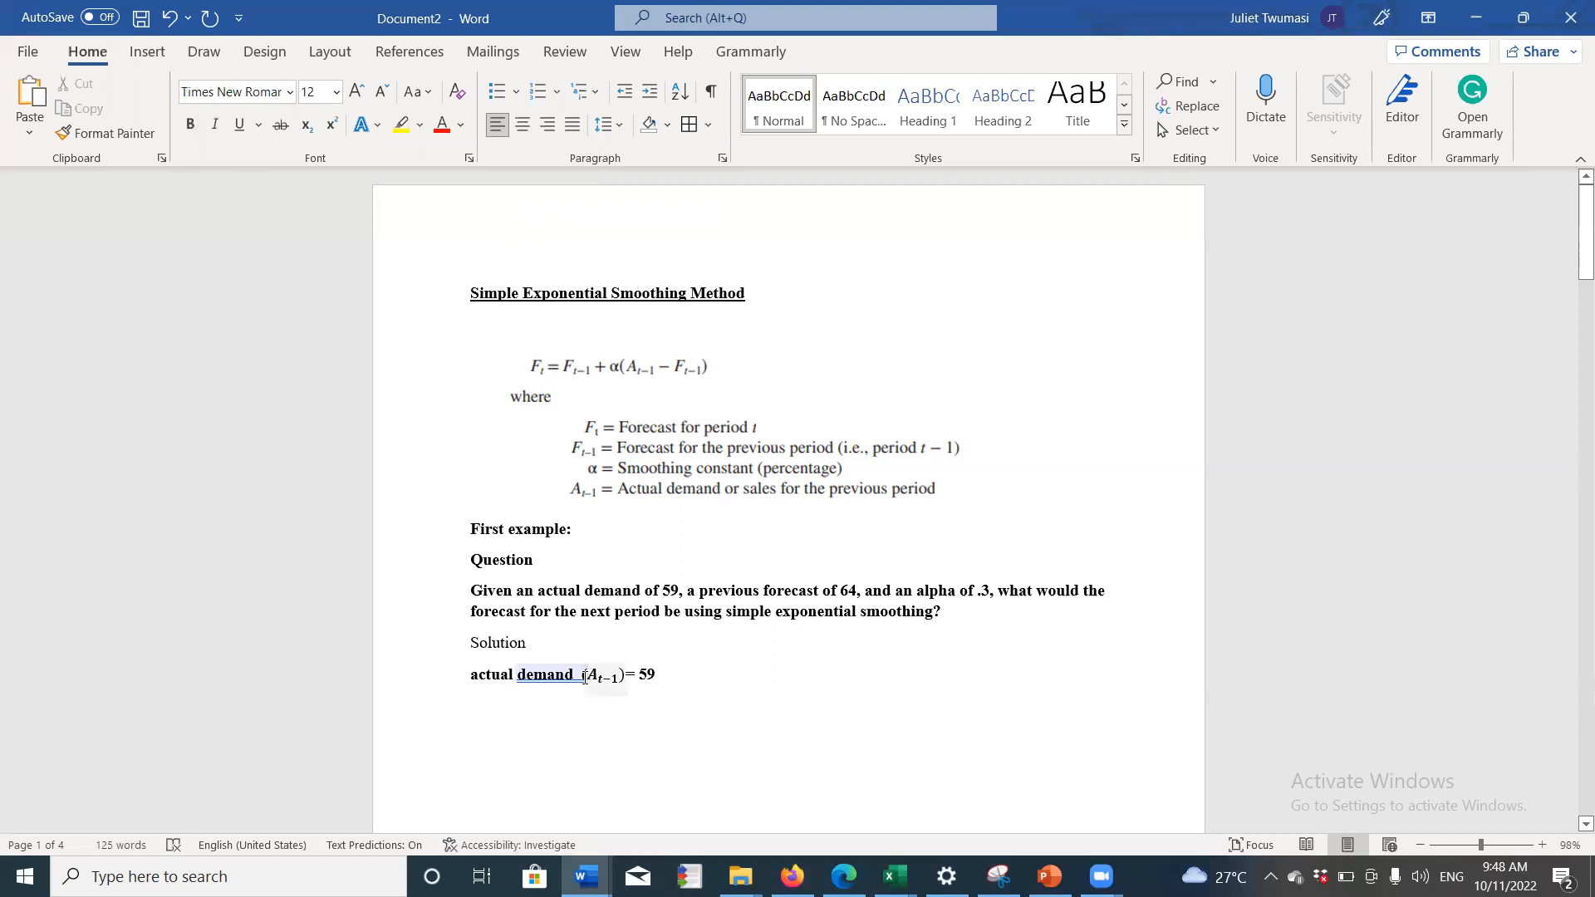
pyautogui.click(620, 676)
pyautogui.doubleClick(622, 676)
pyautogui.rightClick(623, 676)
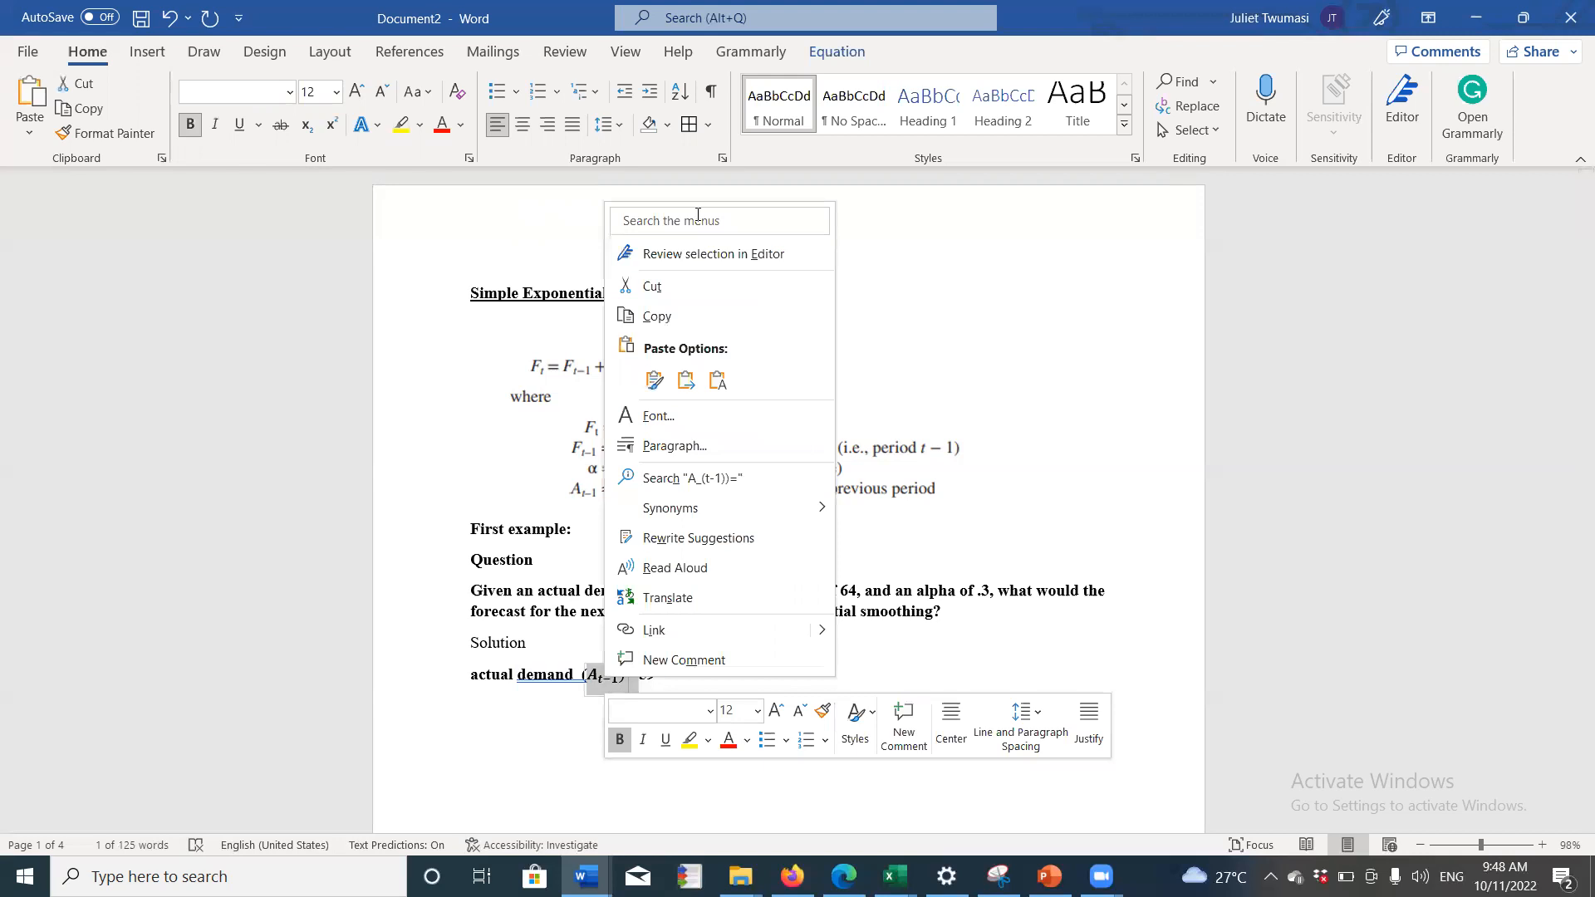
pyautogui.click(706, 322)
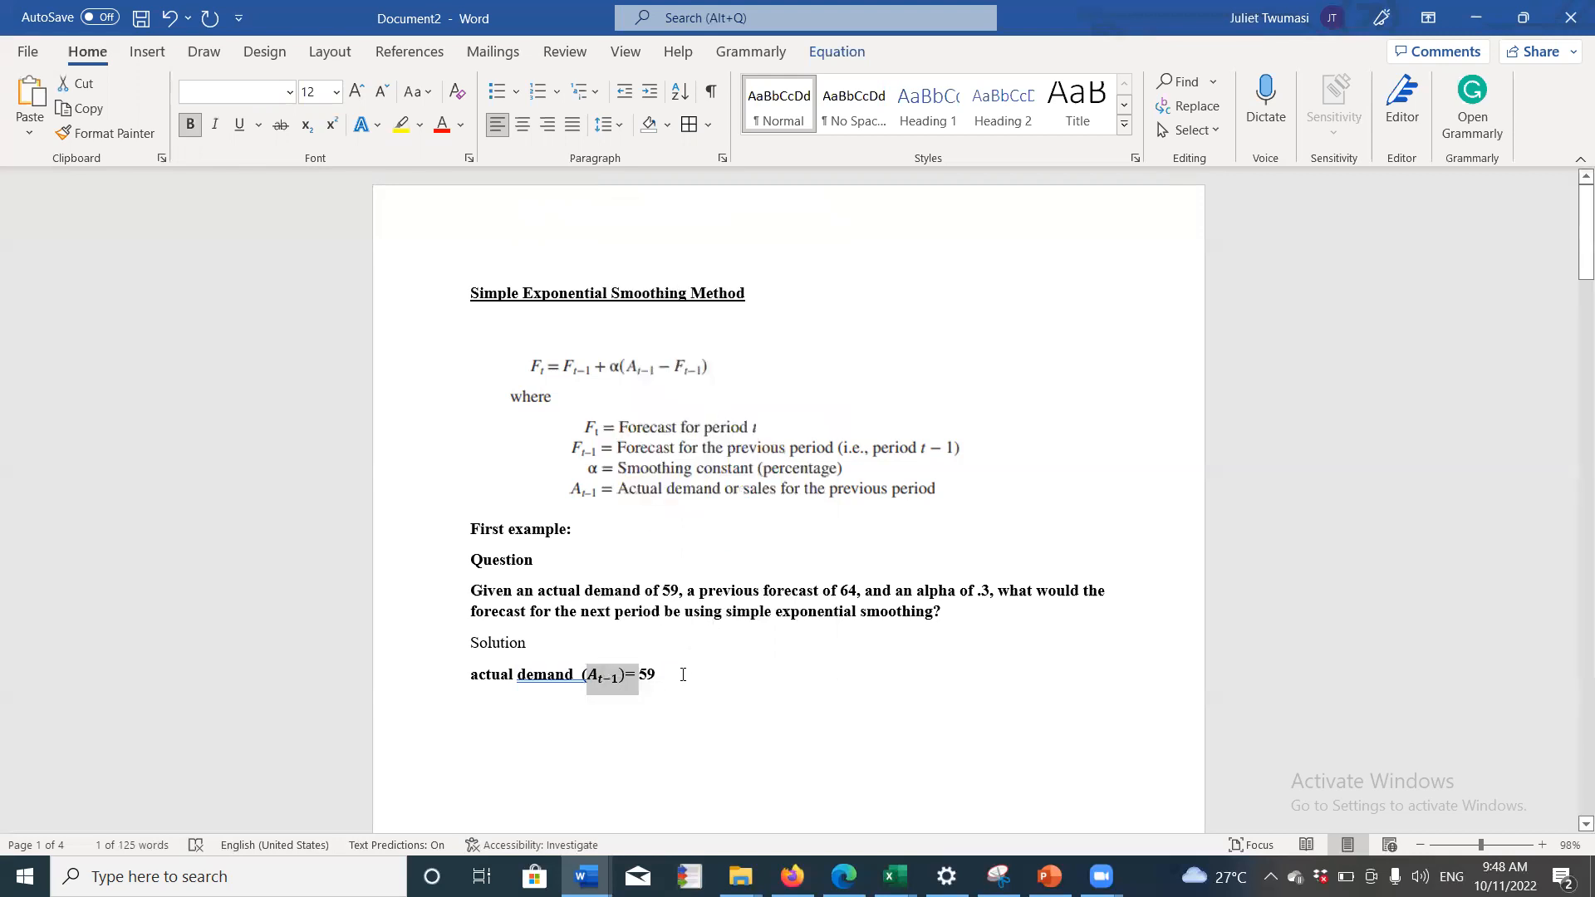
pyautogui.click(682, 674)
pyautogui.press('Return')
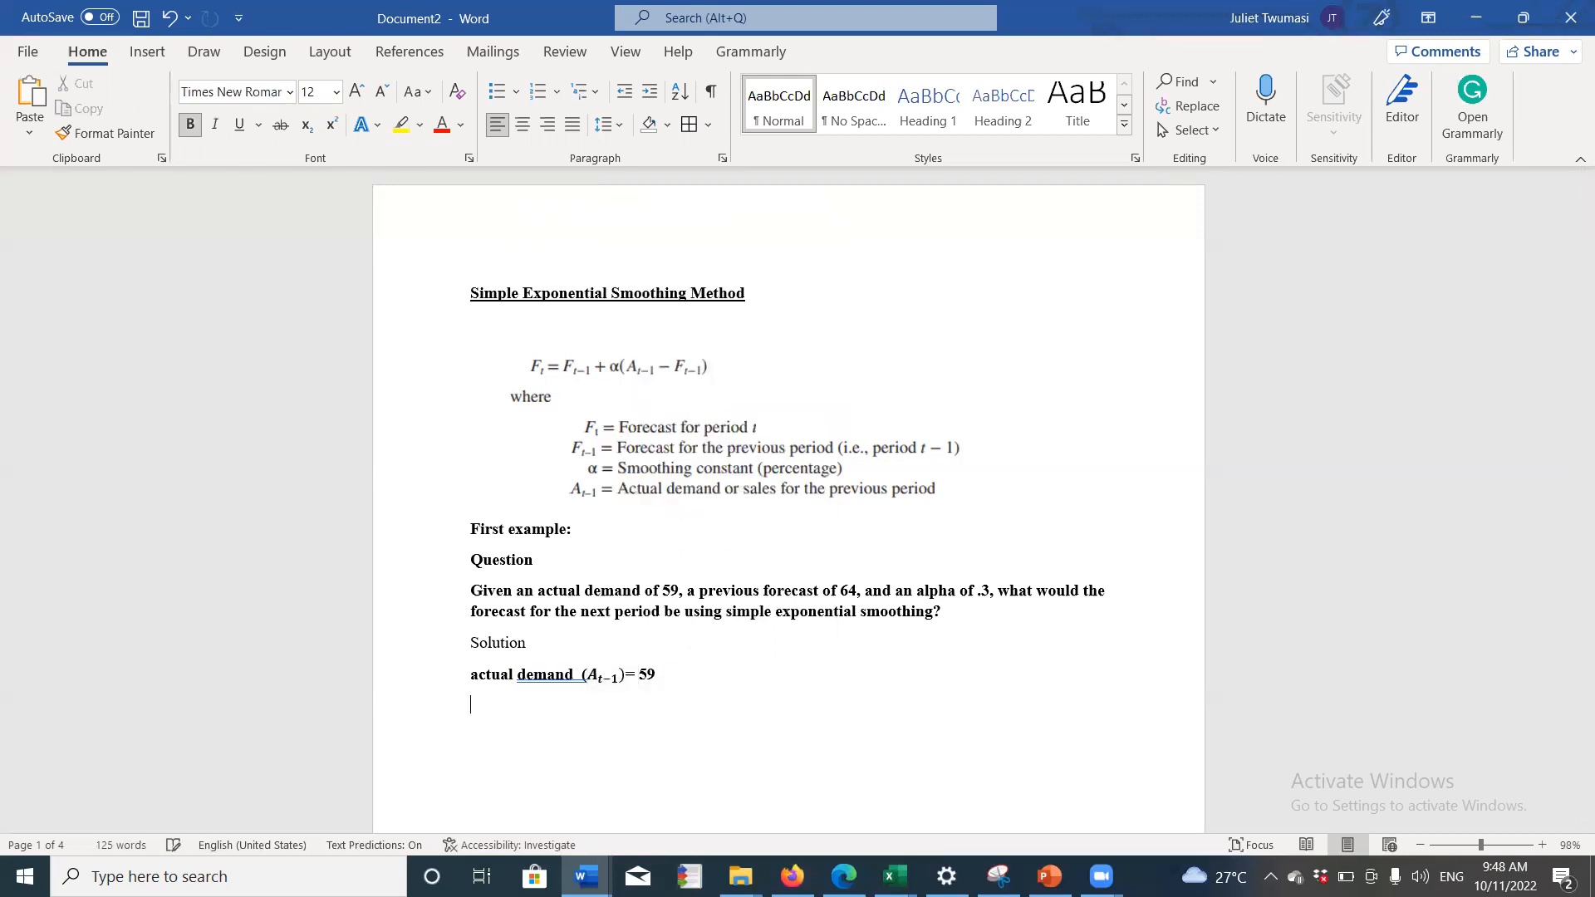
pyautogui.write('Previous forecast (')
pyautogui.hotkey('ctrl', 'v')
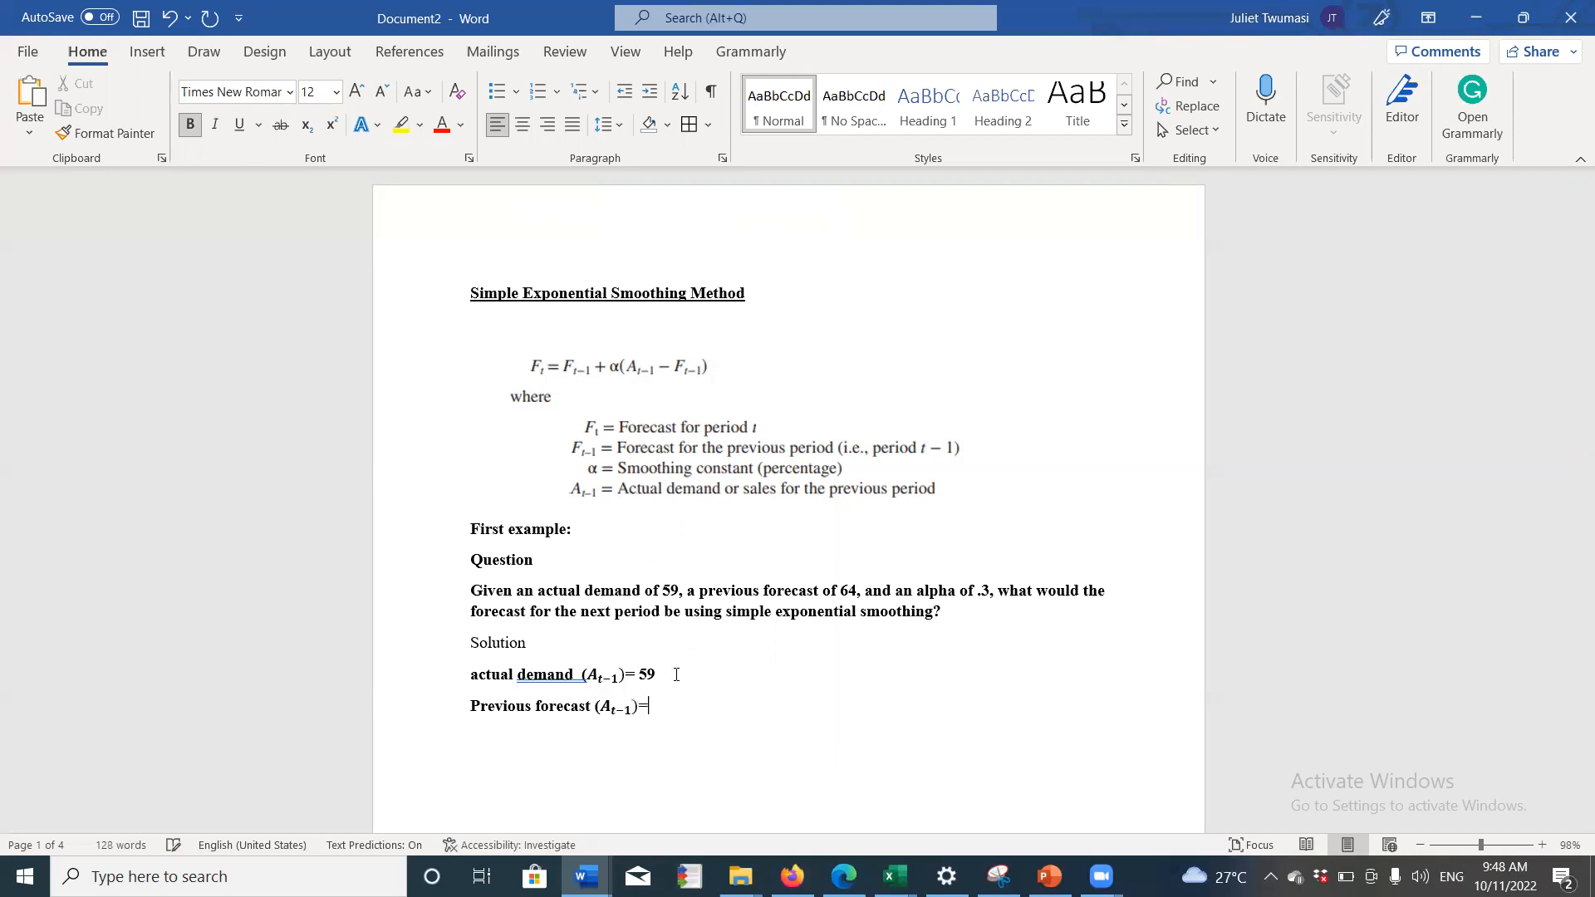
# Step: Change the A to F in the previous forecast term and enter 64 in bold after its equals sign
pyautogui.doubleClick(607, 704)
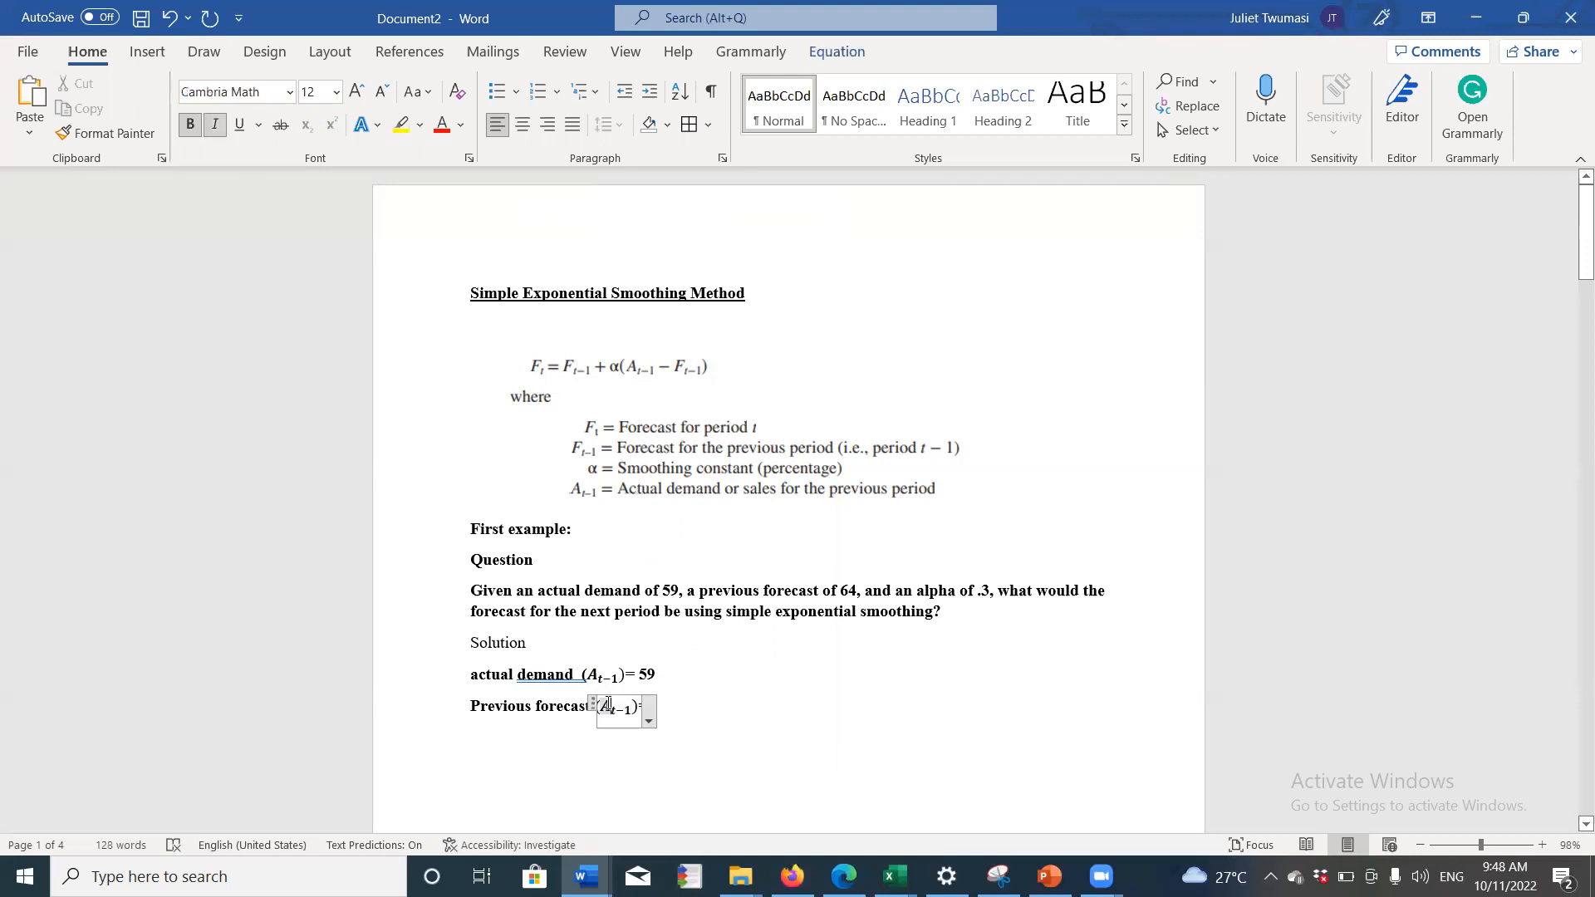
pyautogui.write('F')
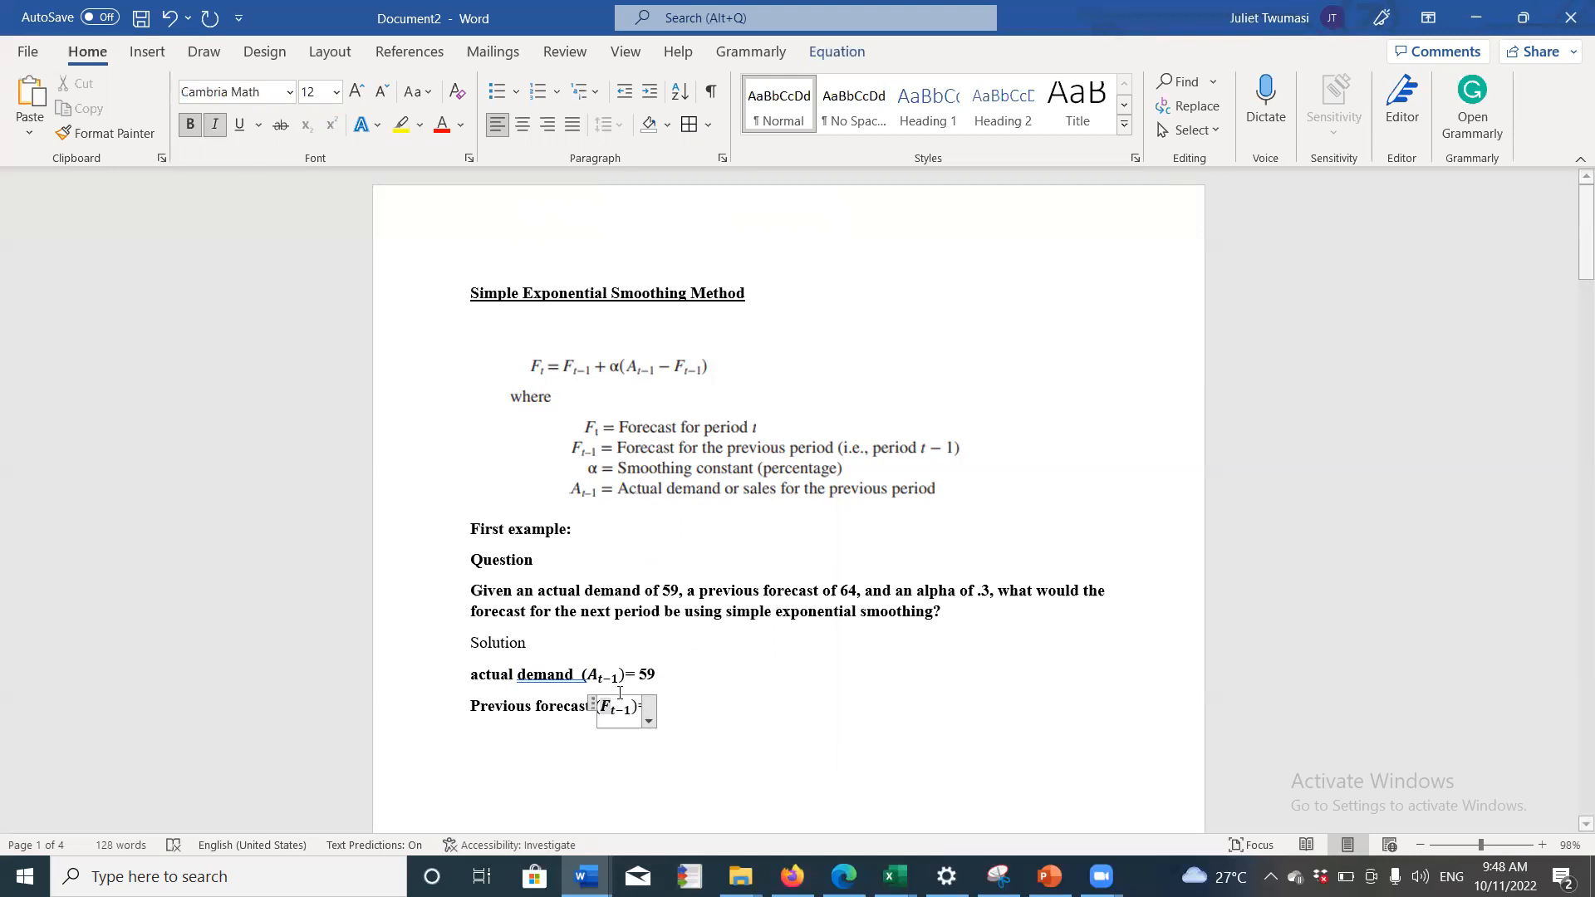
pyautogui.click(706, 732)
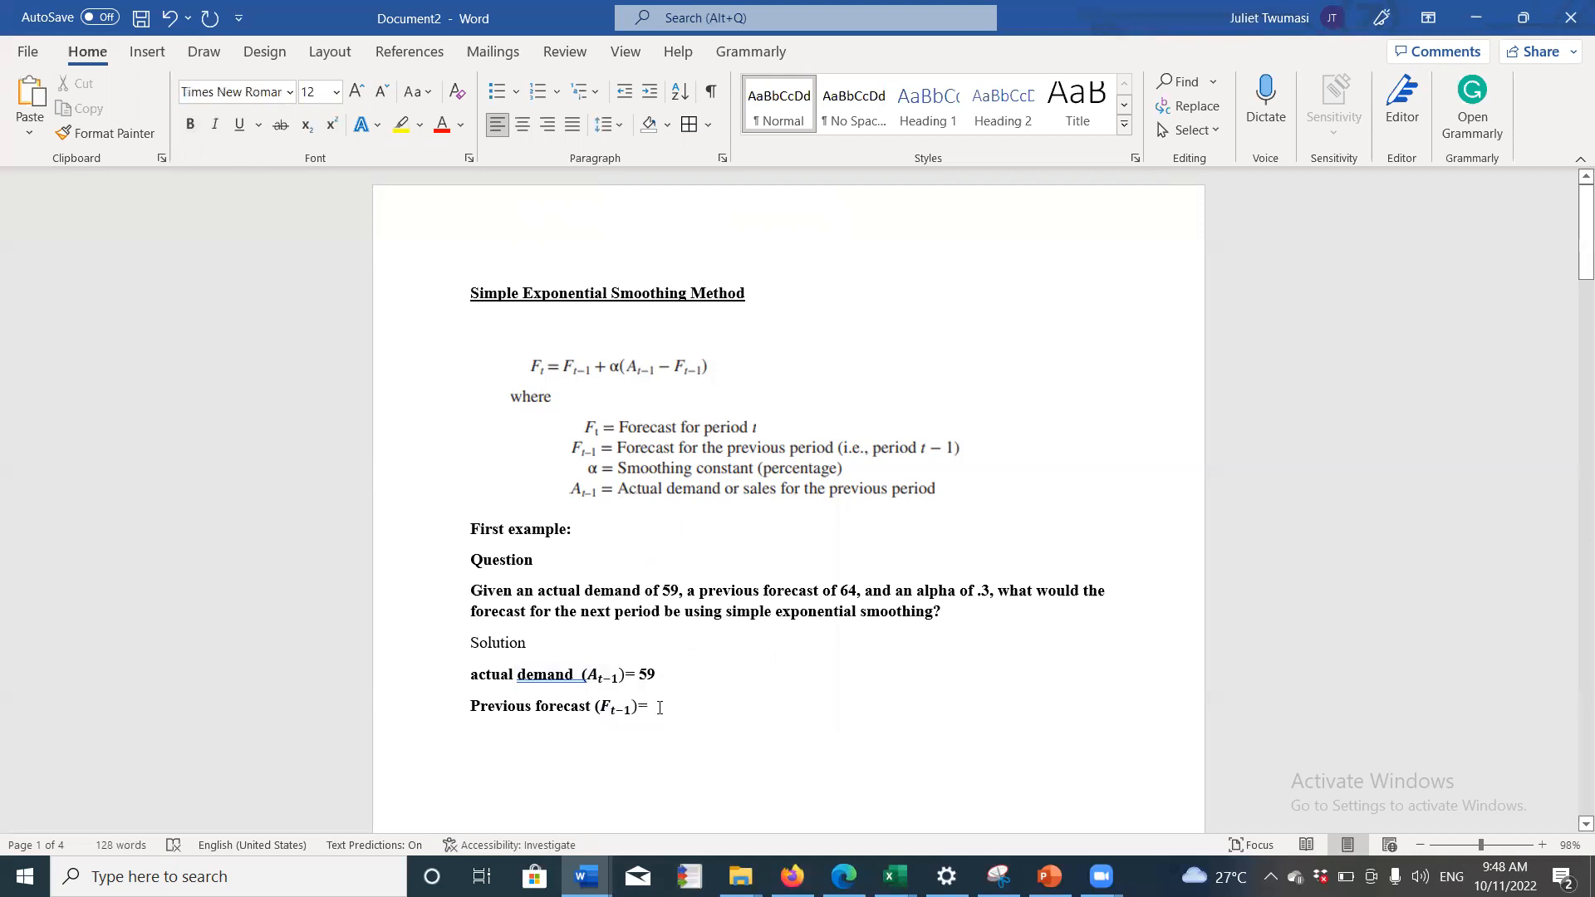
pyautogui.hotkey('ctrl', 'b')
pyautogui.write('64')
pyautogui.press('Return')
# Step: Add the line "Smoothing constant (α)= 0.3" below the previous forecast, using the alpha symbol
pyautogui.write('s')
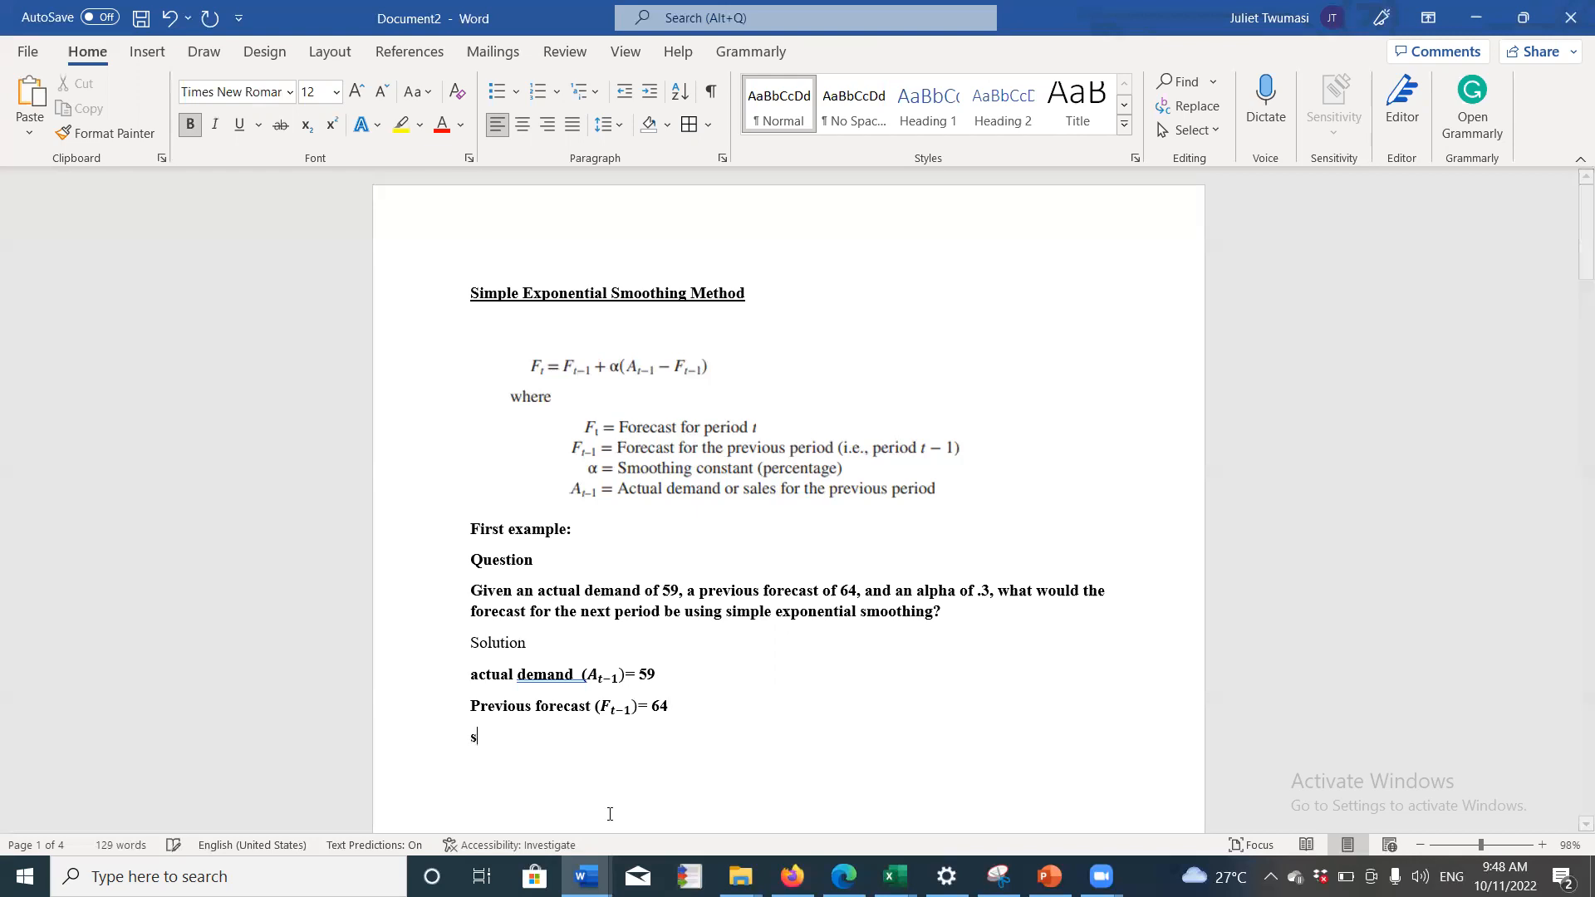
pyautogui.write('MOOTHI')
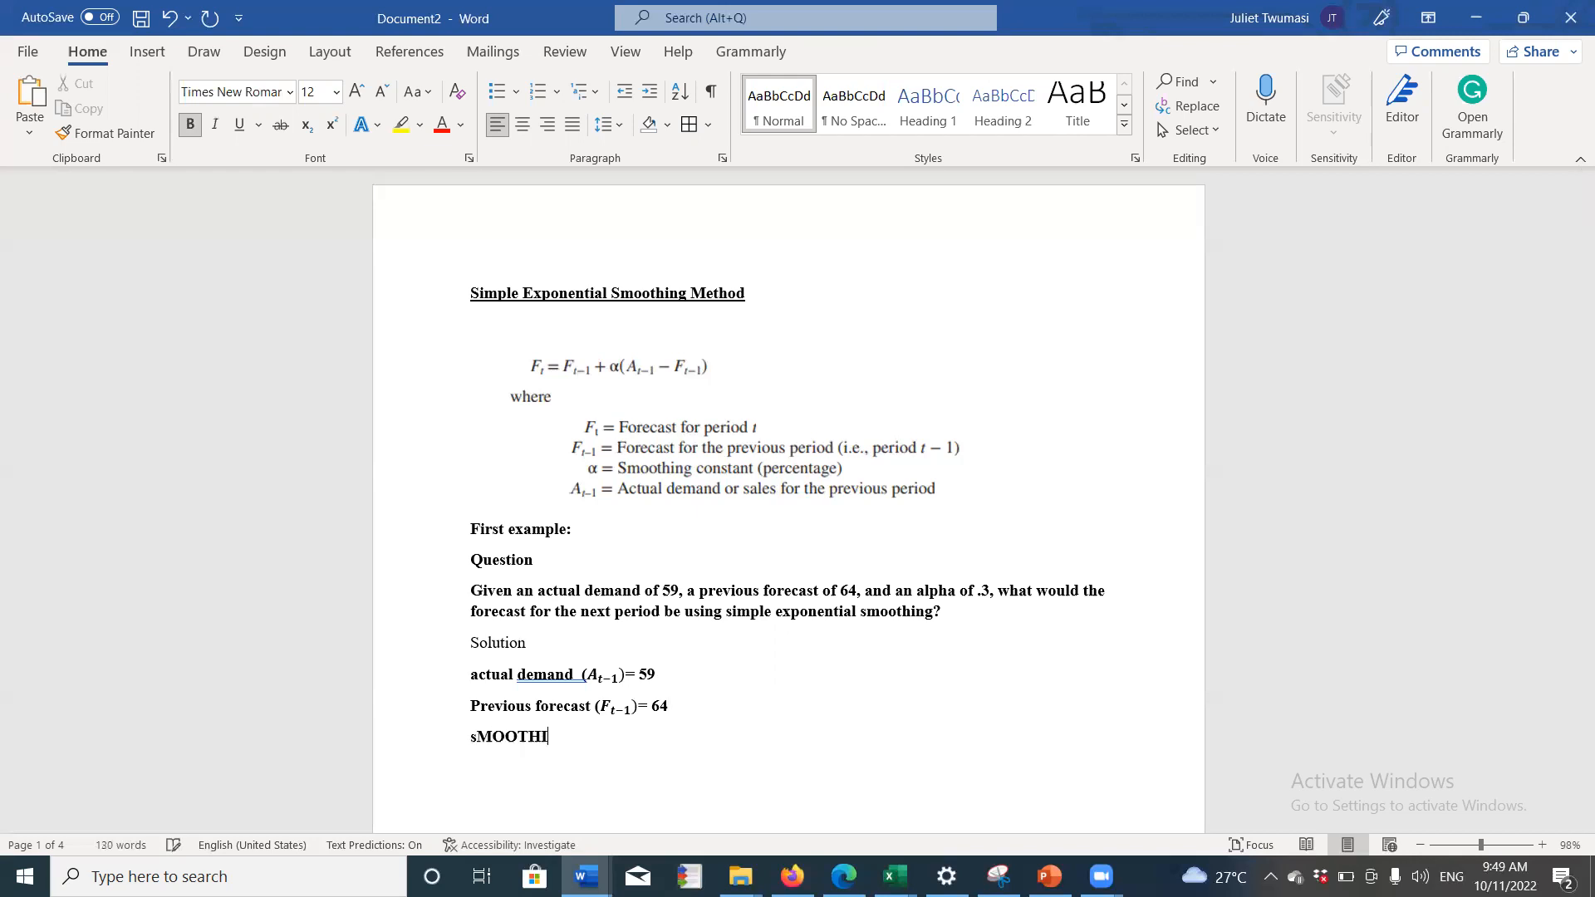
pyautogui.write('NG constan')
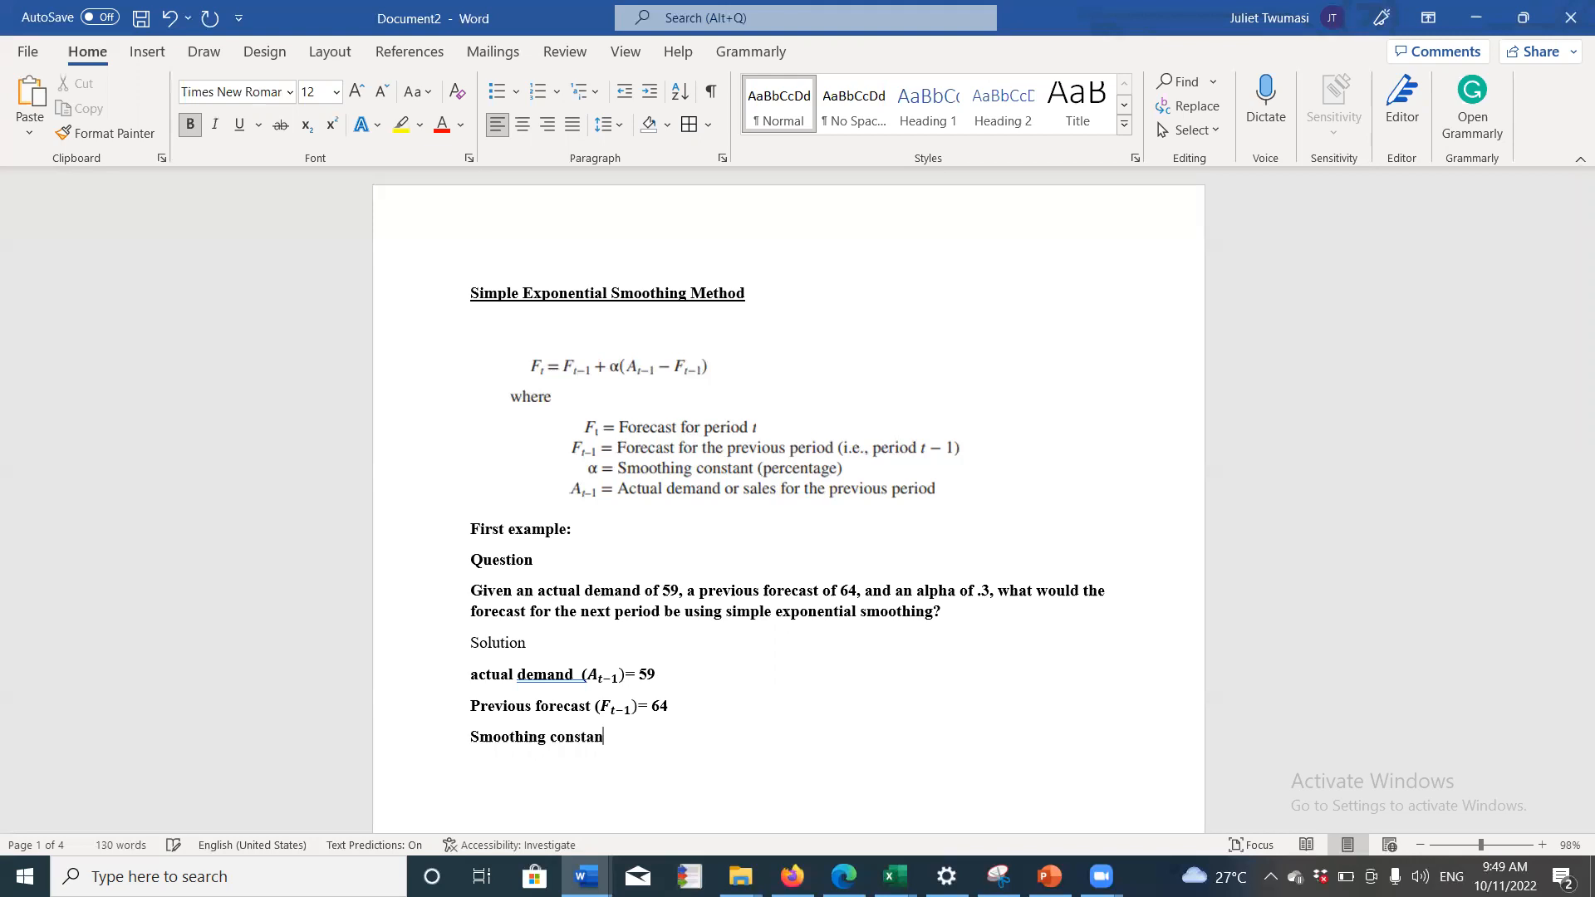
pyautogui.write('t (')
pyautogui.click(148, 53)
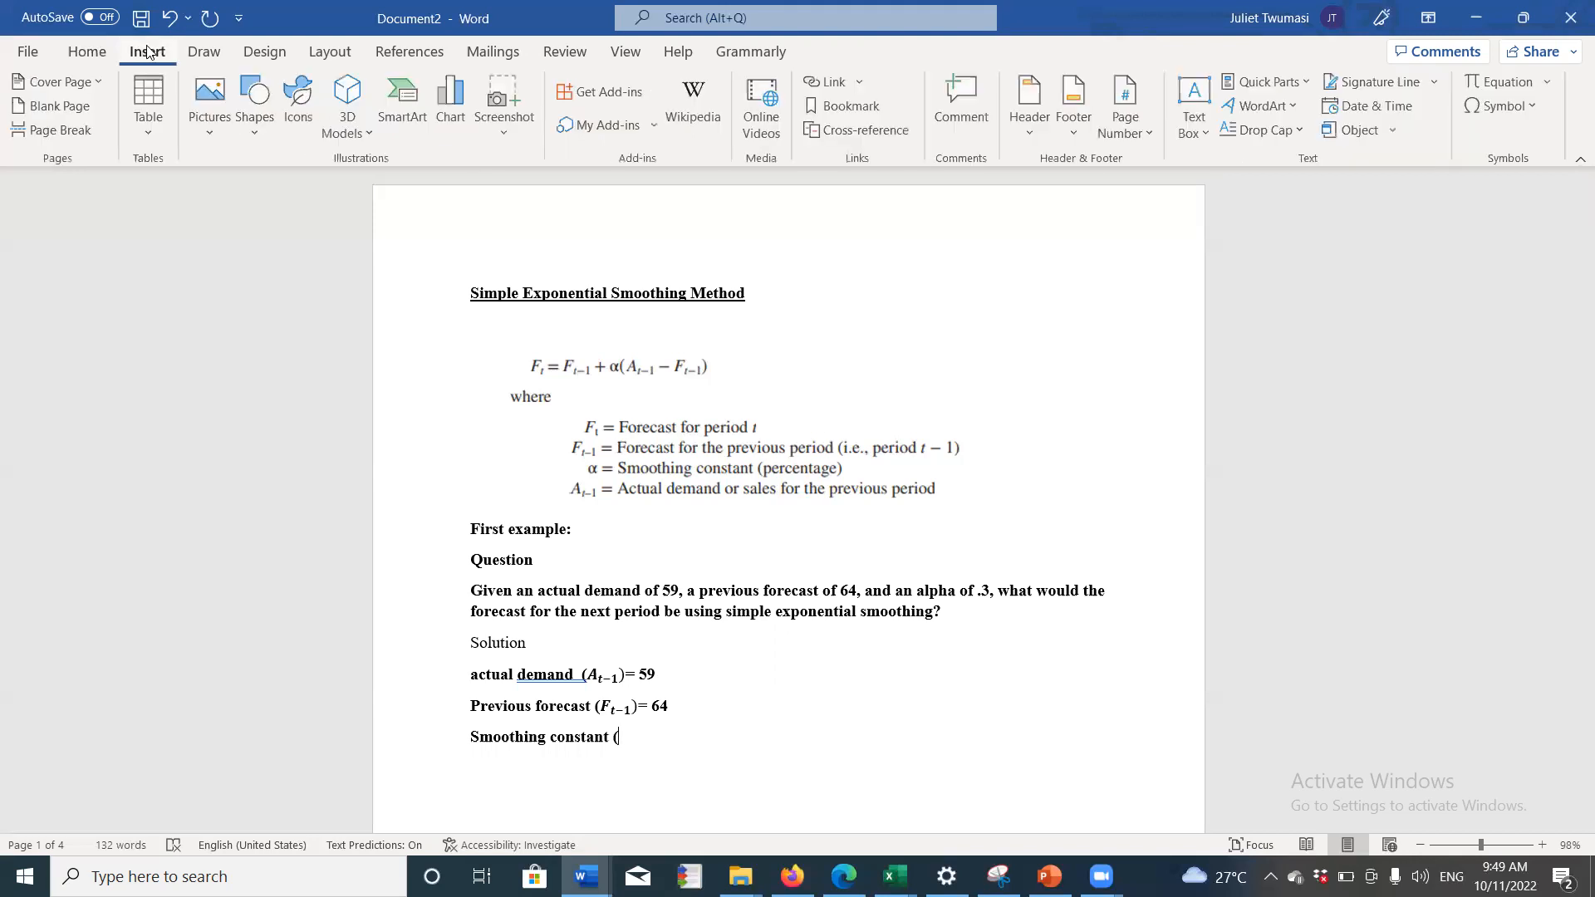
pyautogui.click(1534, 107)
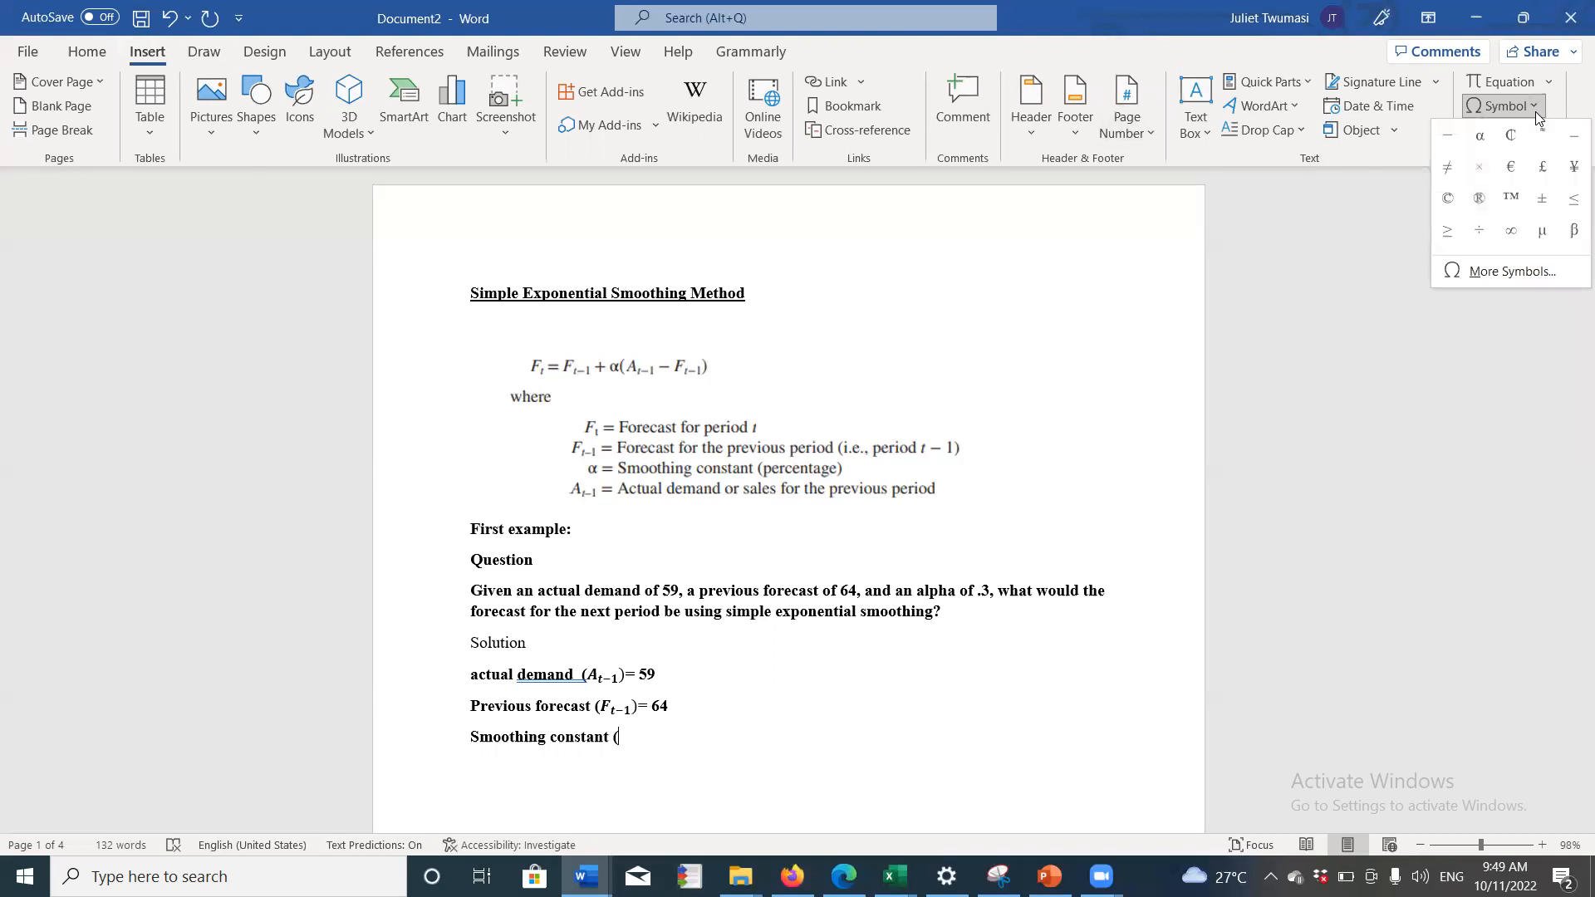
pyautogui.click(1482, 137)
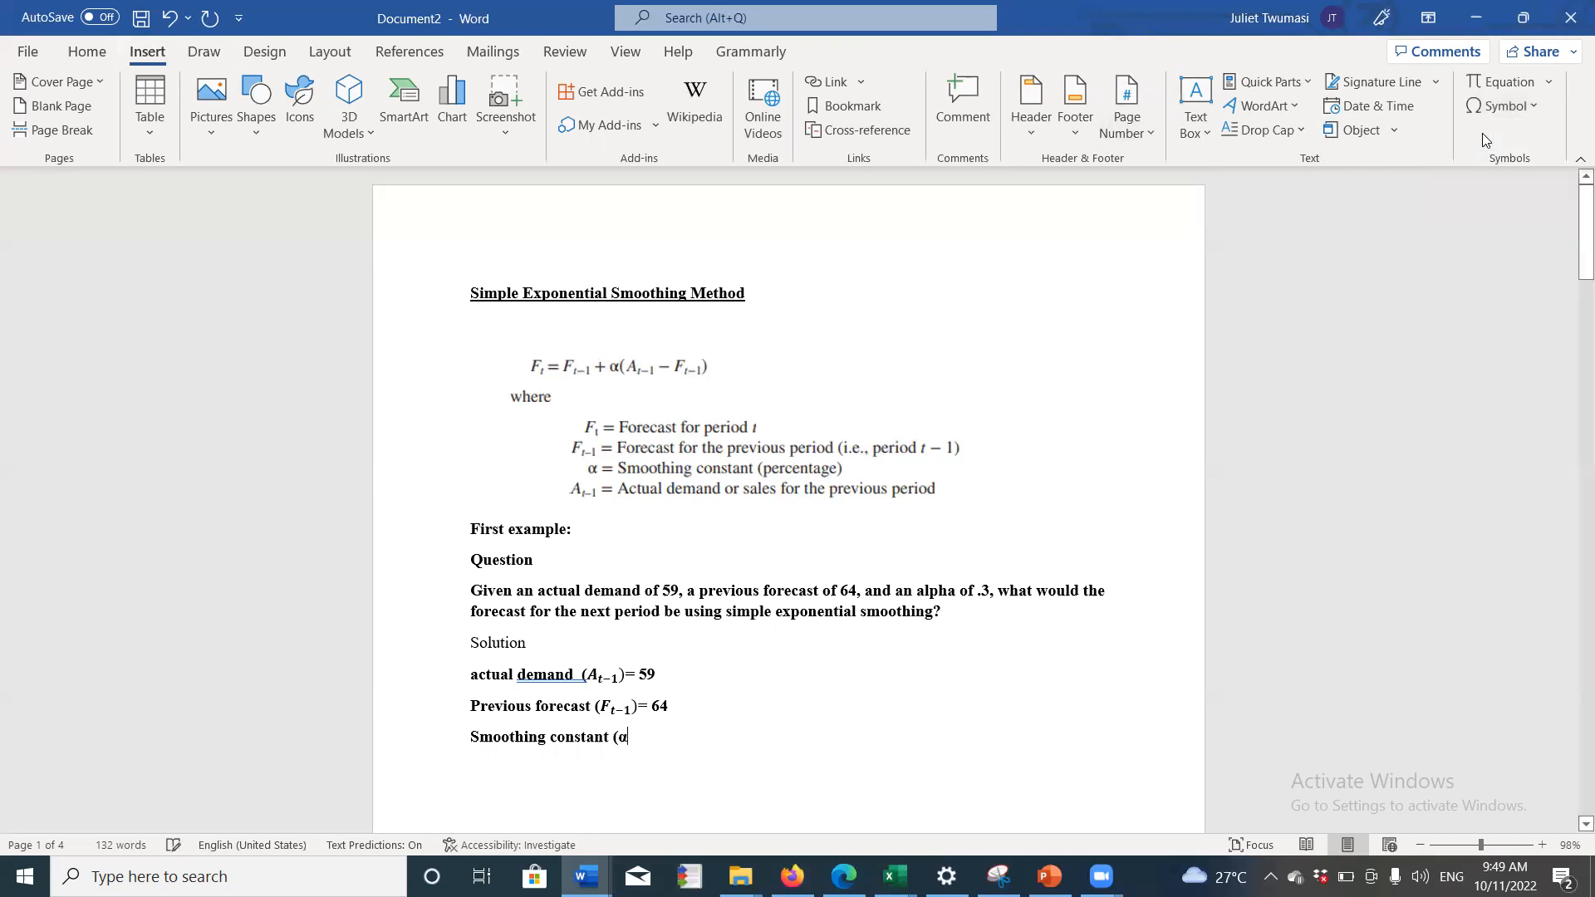
pyautogui.write(')')
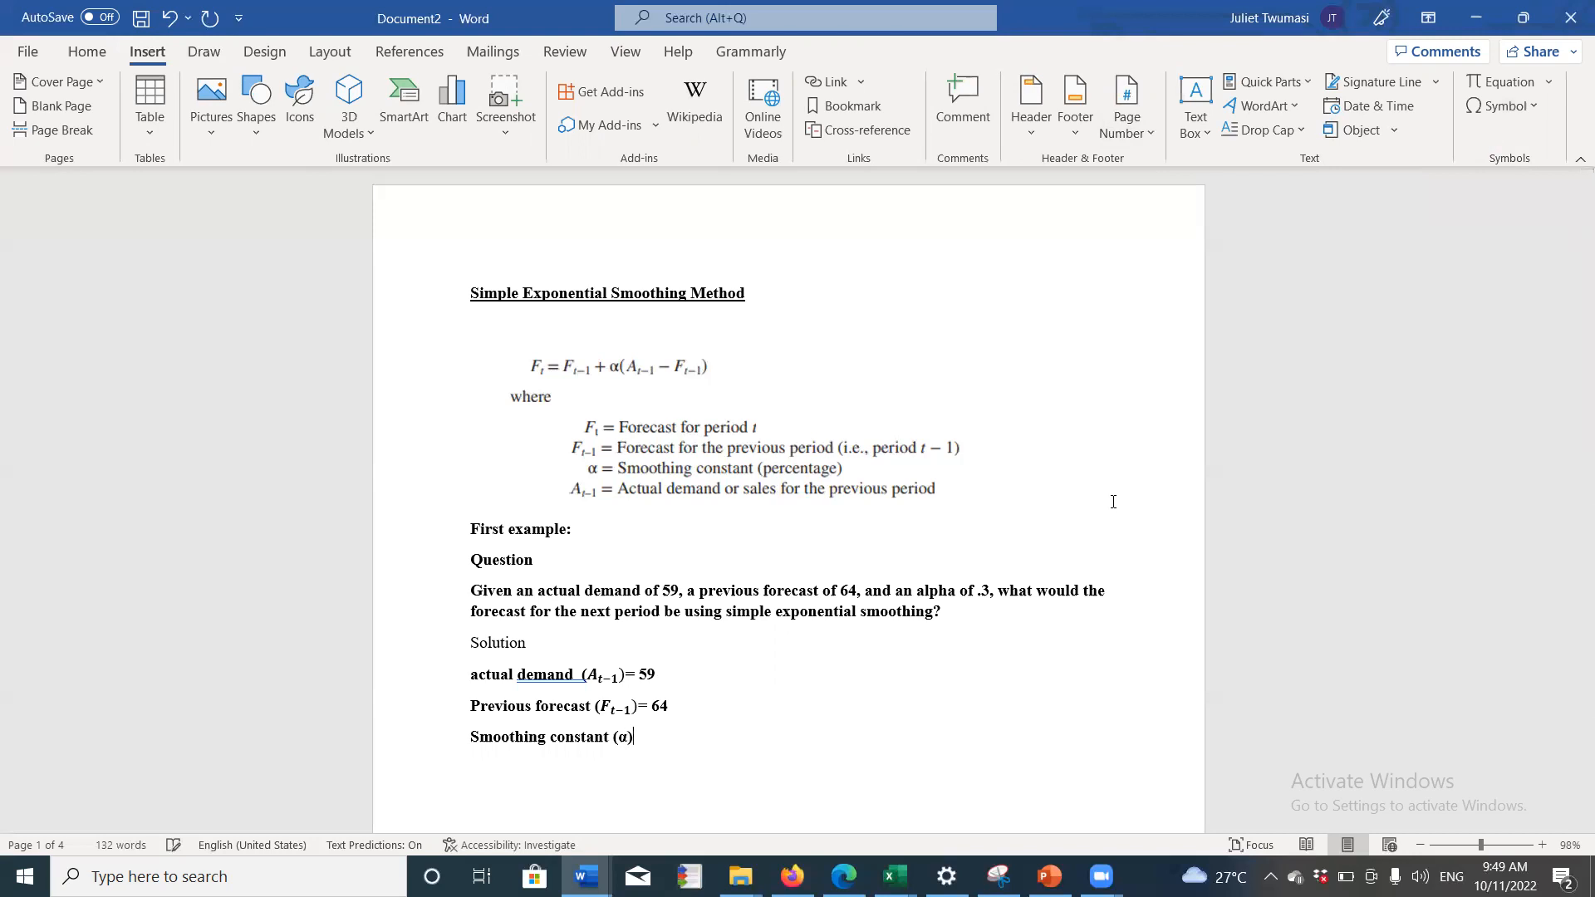
pyautogui.write('=')
pyautogui.write('.3')
pyautogui.press('Return')
# Step: Insert a new equation below the smoothing constant line and enter F with subscript t followed by an equals sign
pyautogui.click(1495, 87)
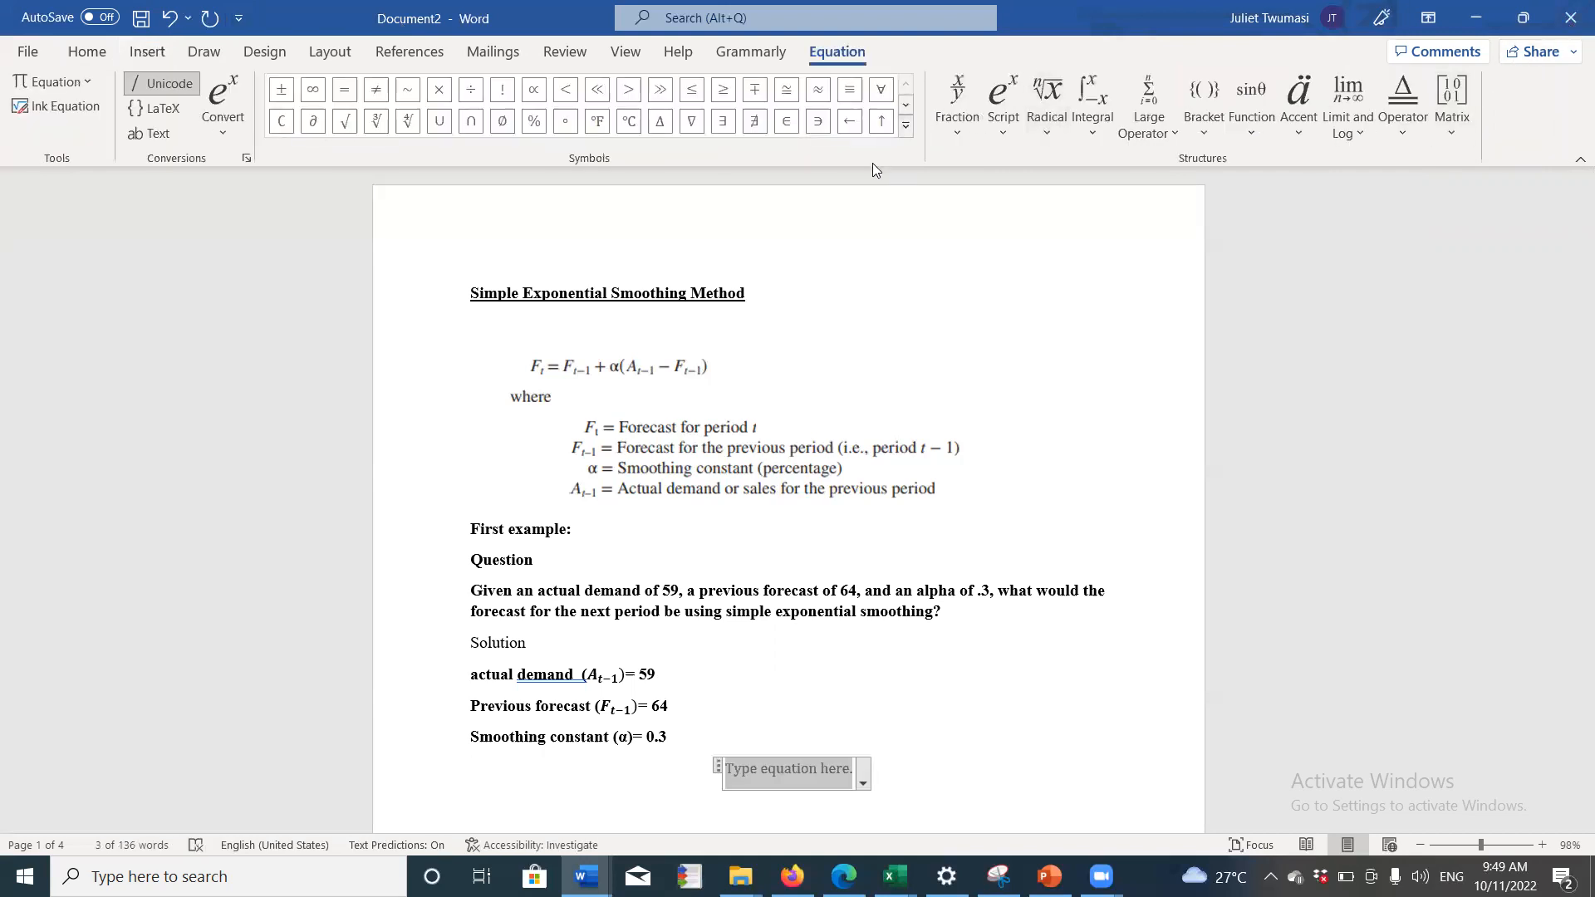
pyautogui.click(1010, 130)
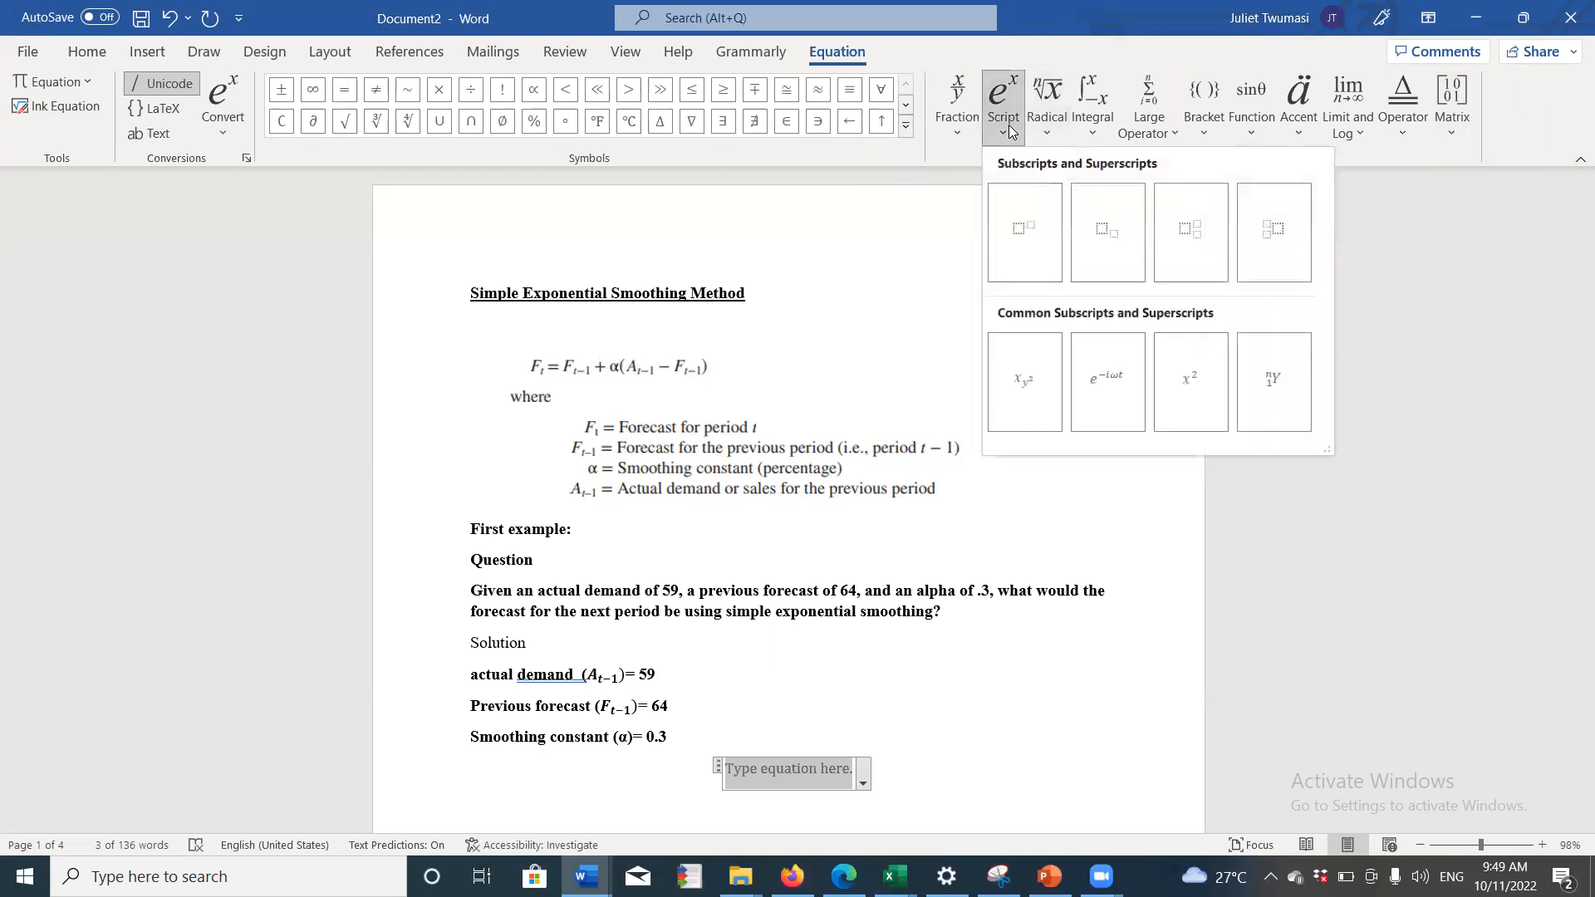
pyautogui.click(1113, 236)
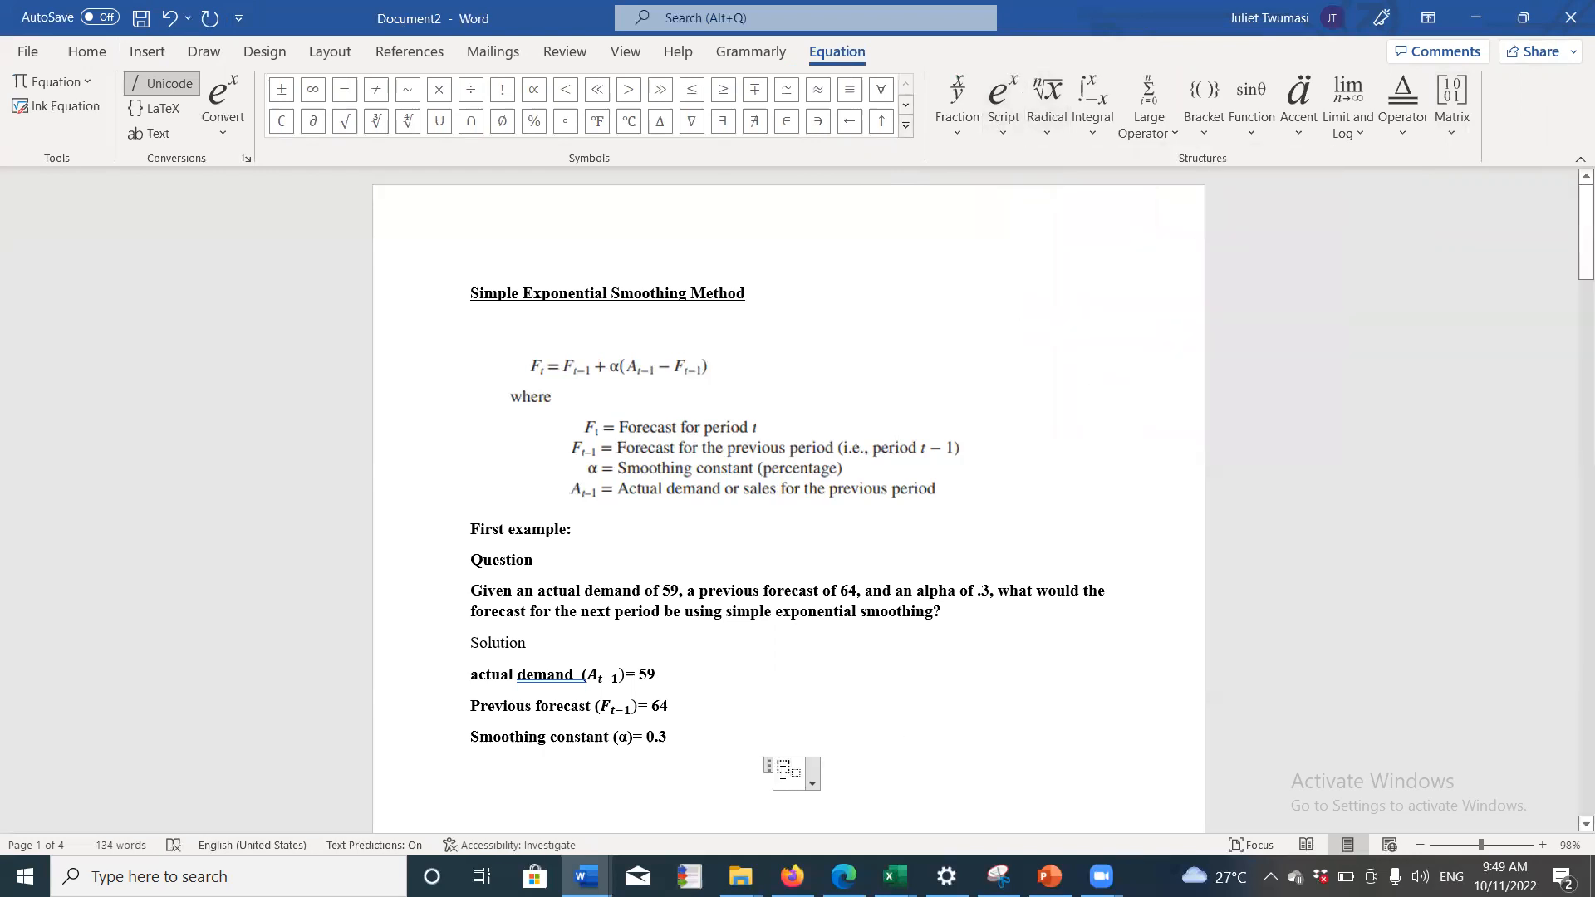
pyautogui.write('F')
pyautogui.click(791, 772)
pyautogui.write('t =')
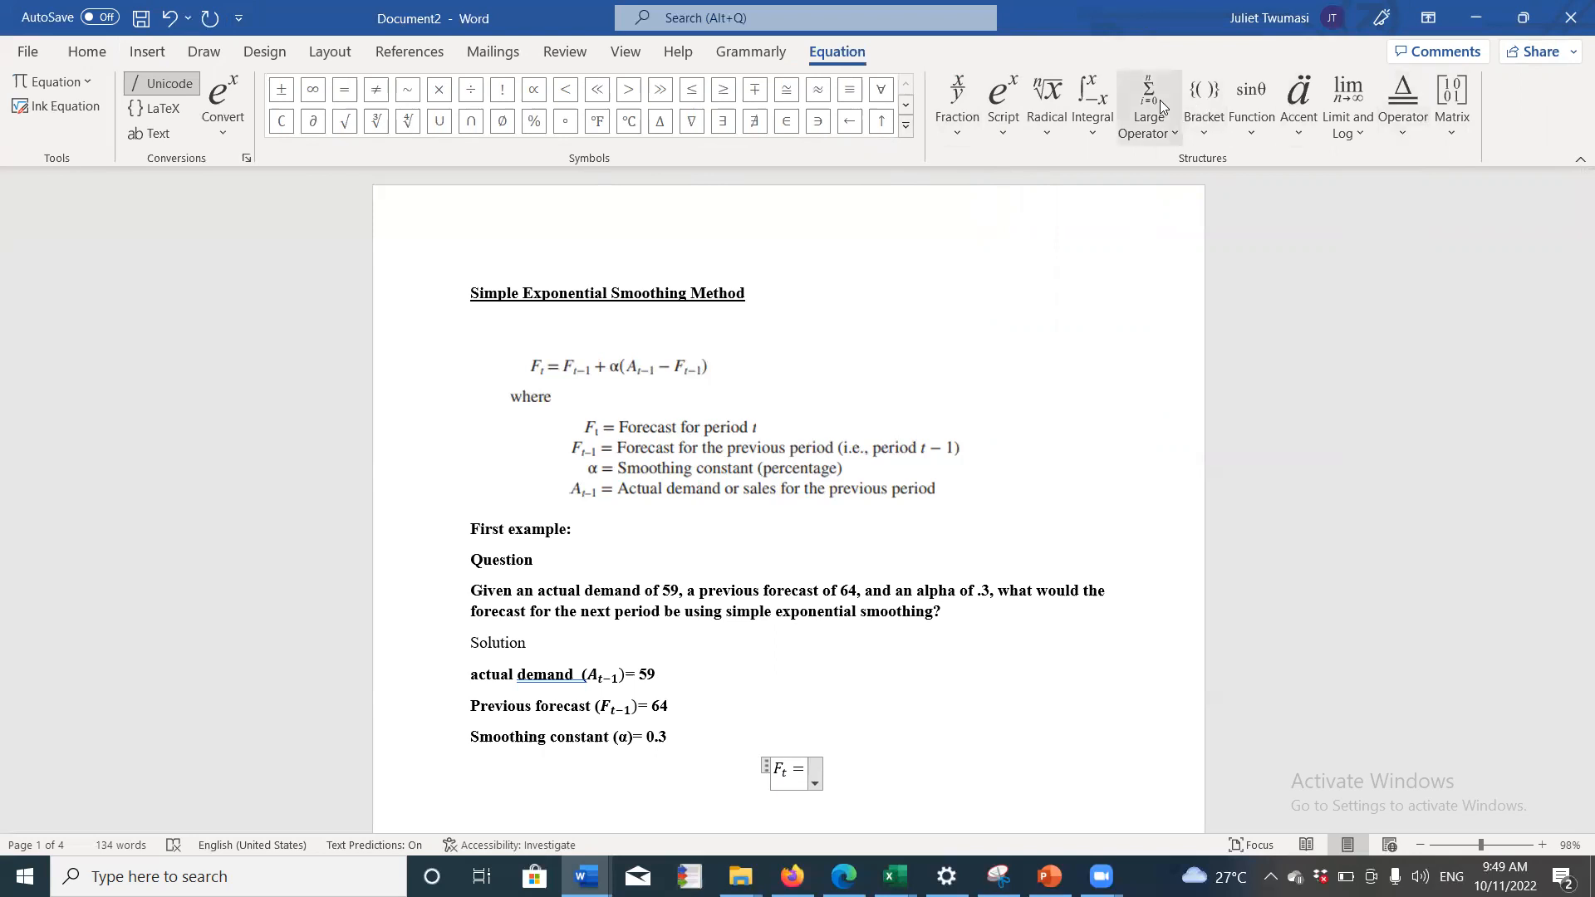
# Step: Continue the equation with F subscript t−1 followed by a plus sign
pyautogui.click(1000, 135)
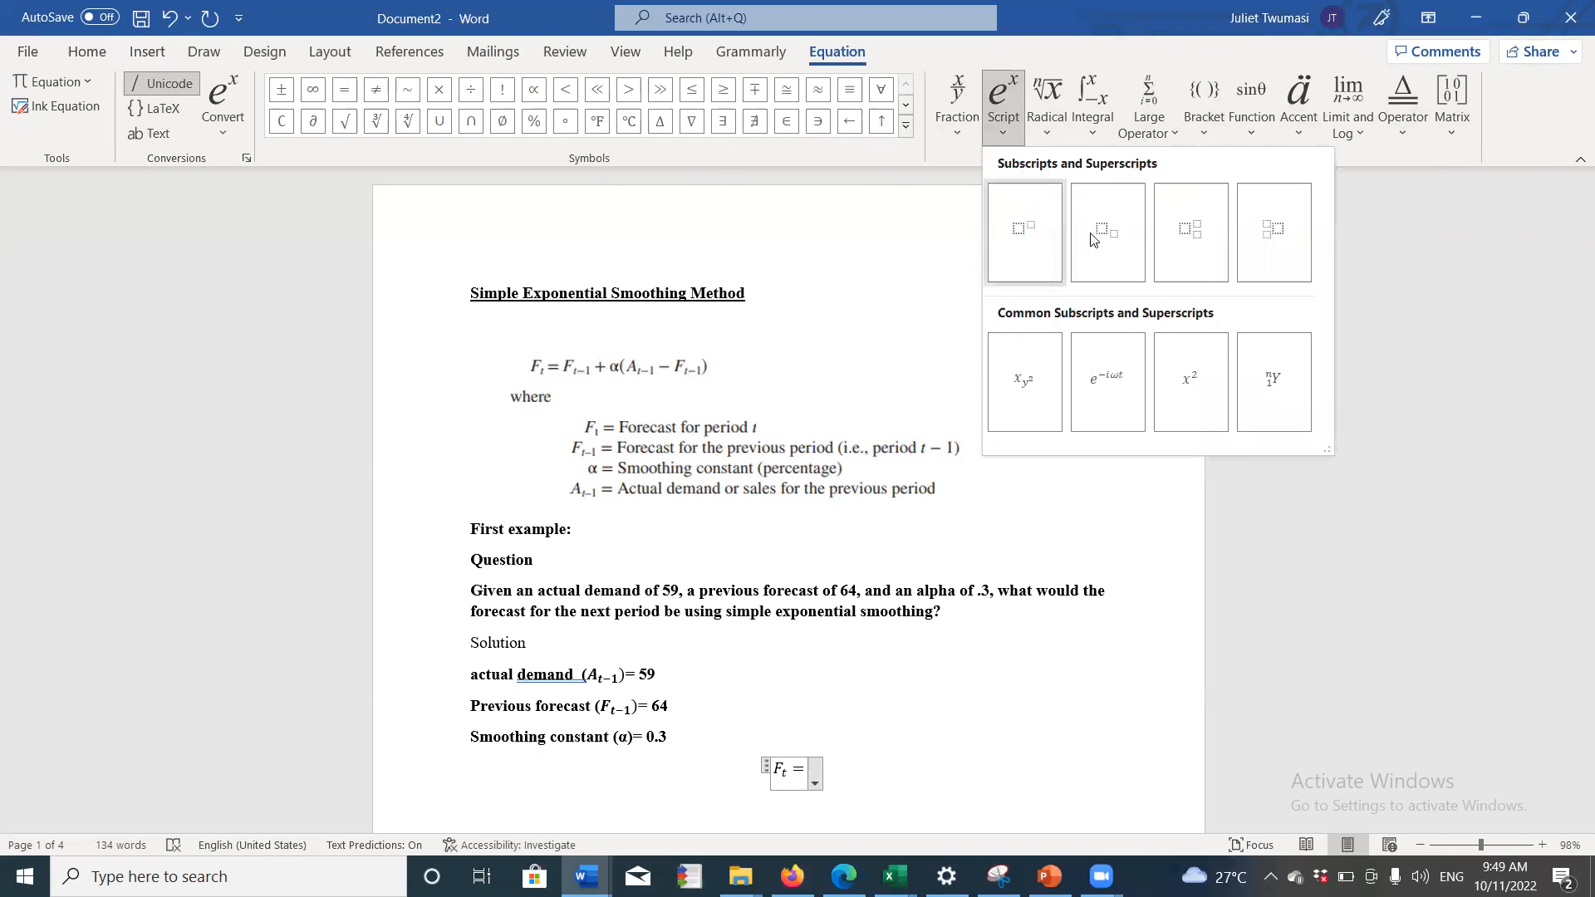
pyautogui.click(1117, 239)
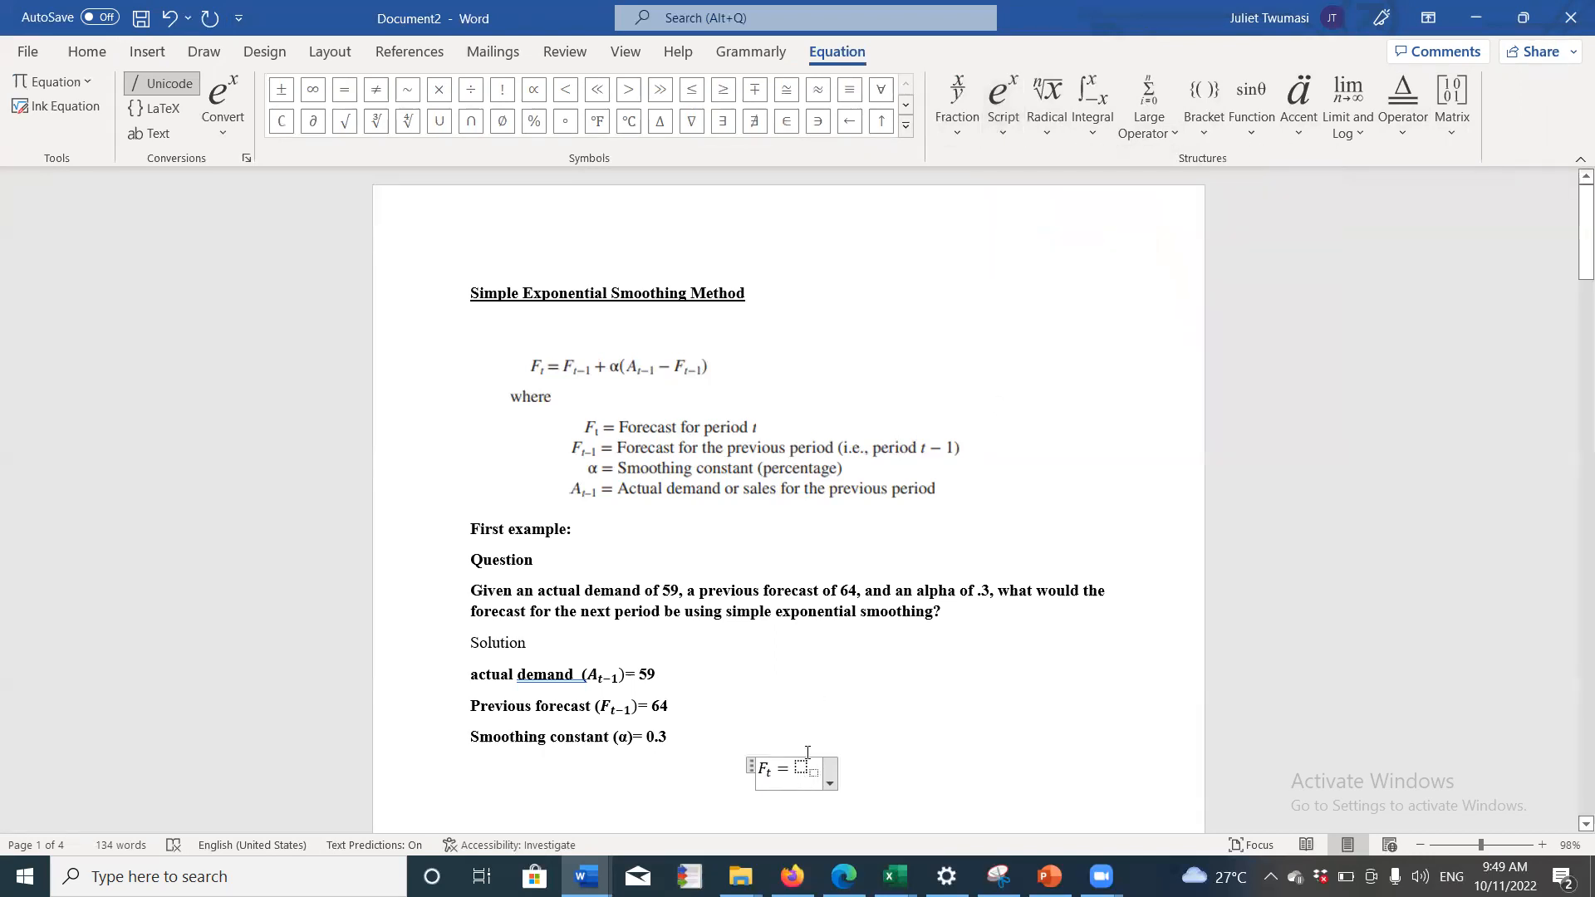
pyautogui.click(801, 767)
pyautogui.write('F')
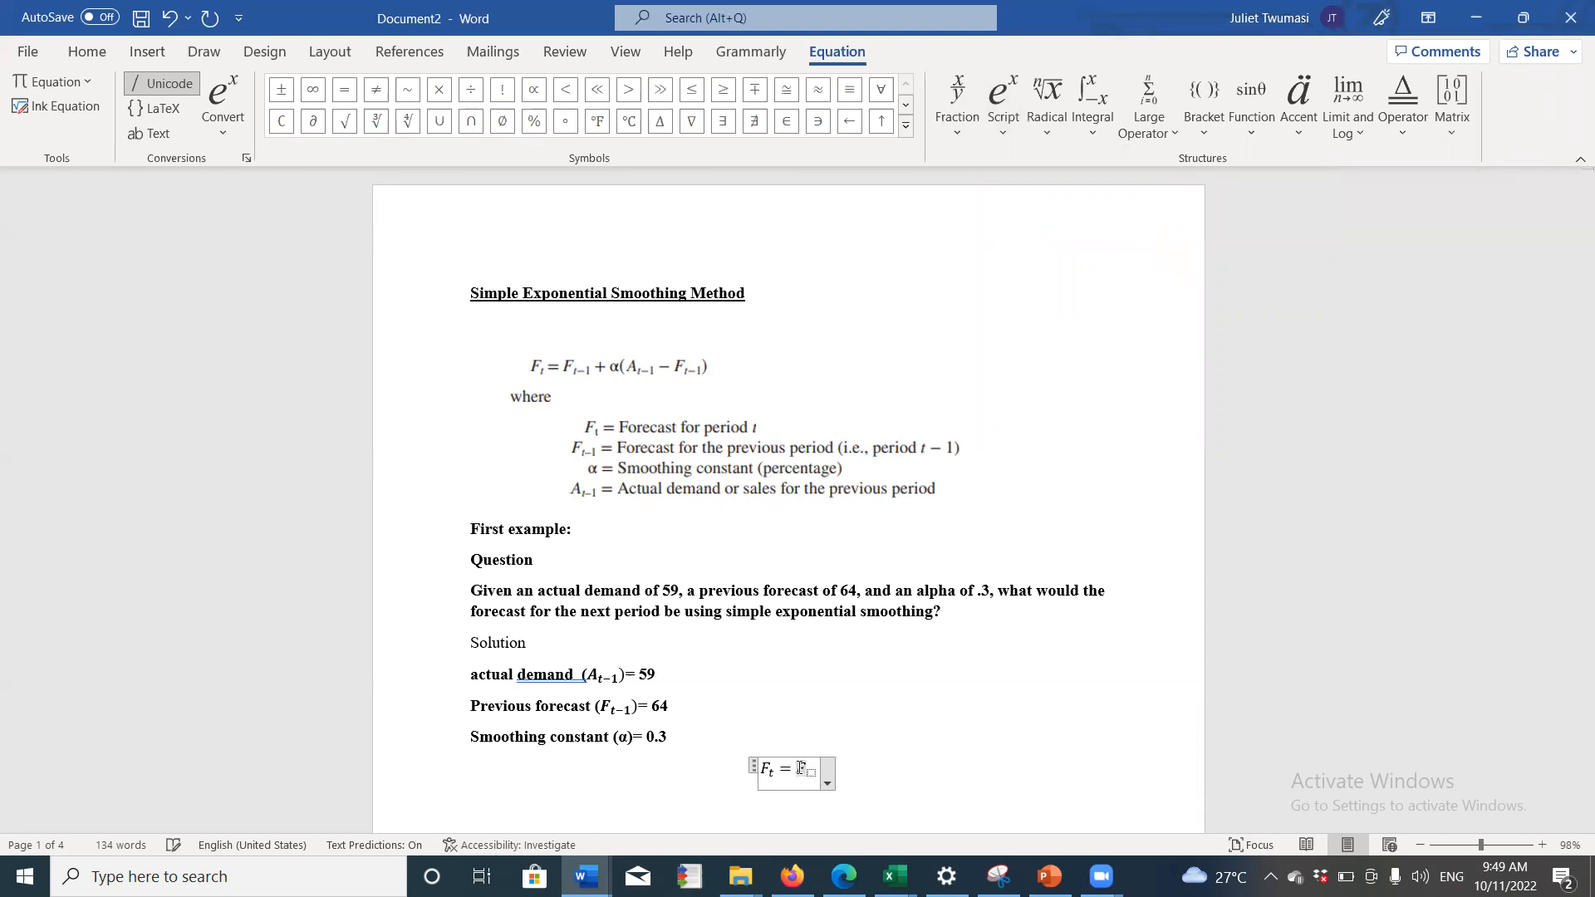
pyautogui.click(811, 775)
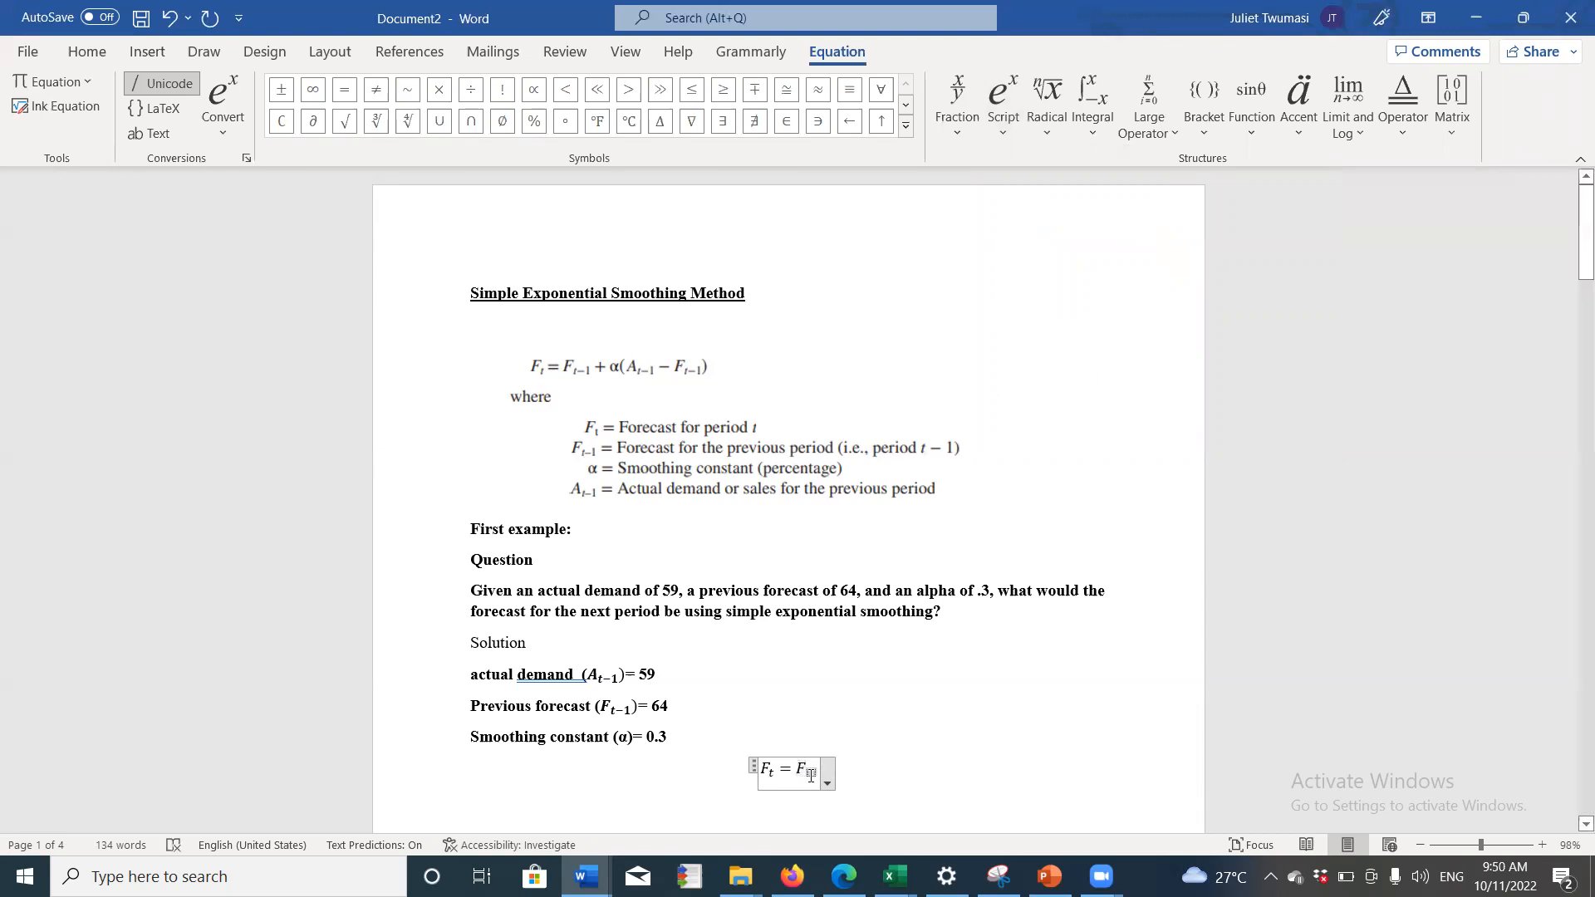
pyautogui.write('t-1')
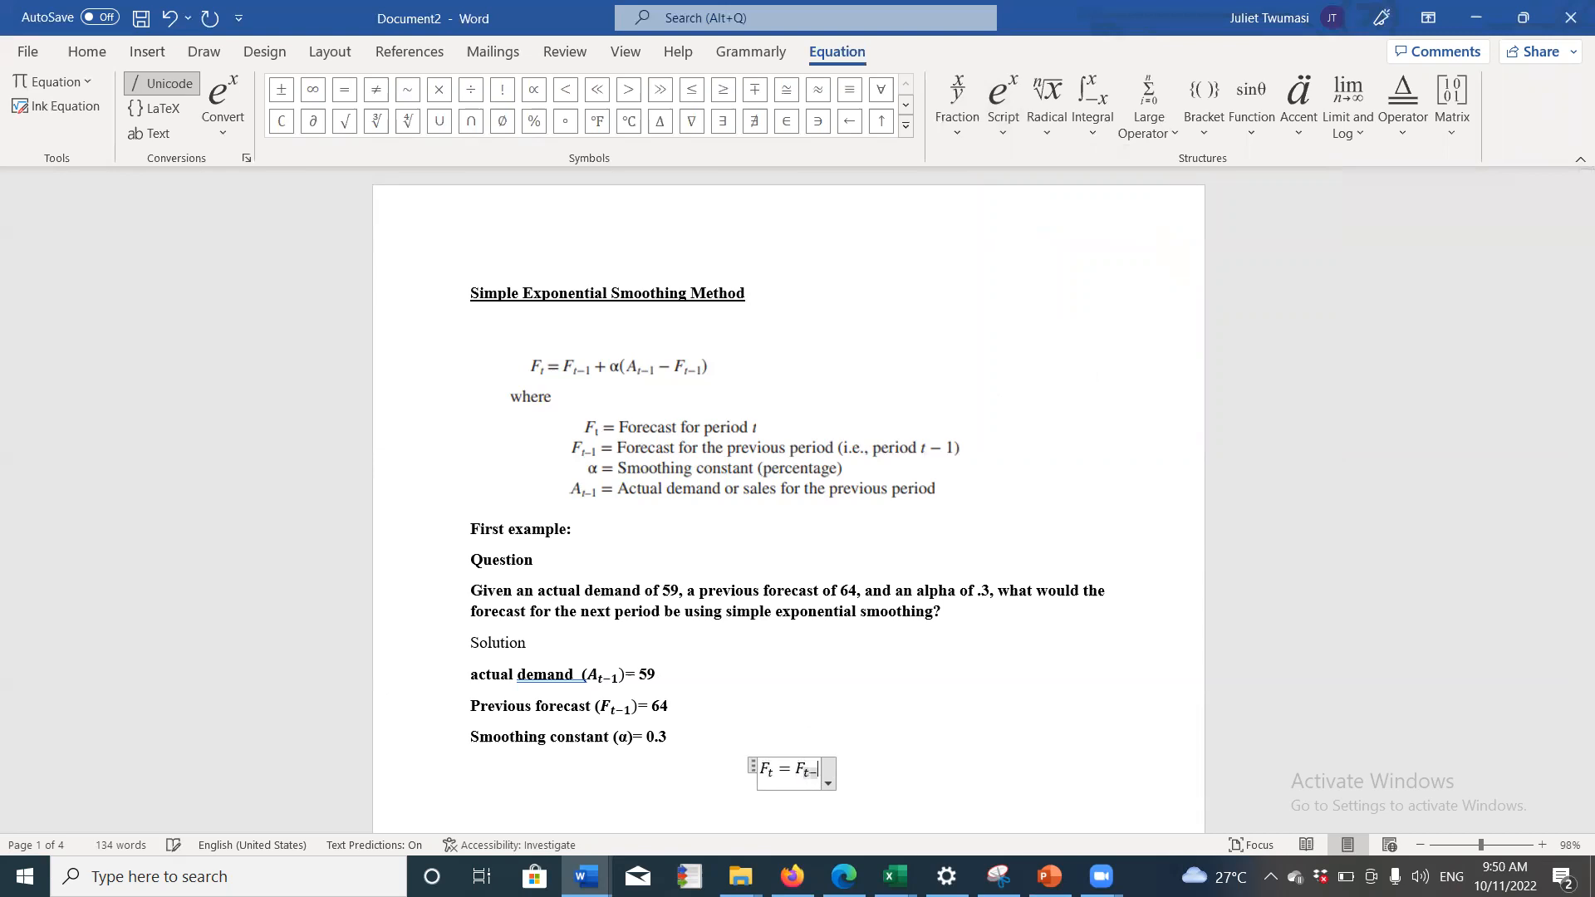
pyautogui.press('Right')
pyautogui.write('+')
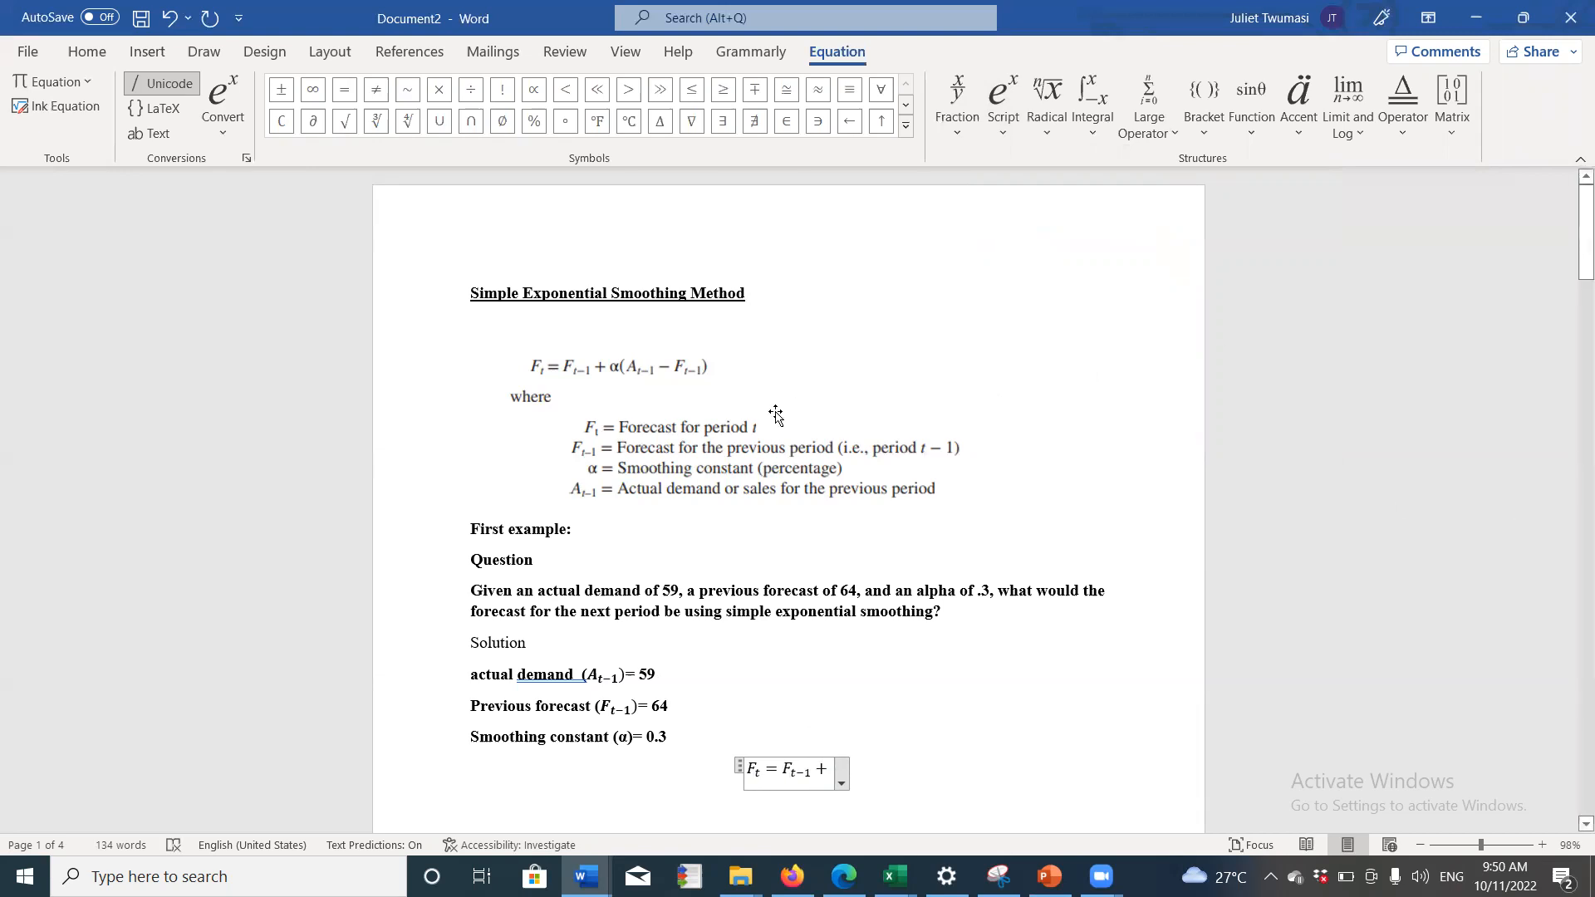
# Step: Add the alpha symbol and an opening parenthesis to the end of the equation
pyautogui.click(905, 128)
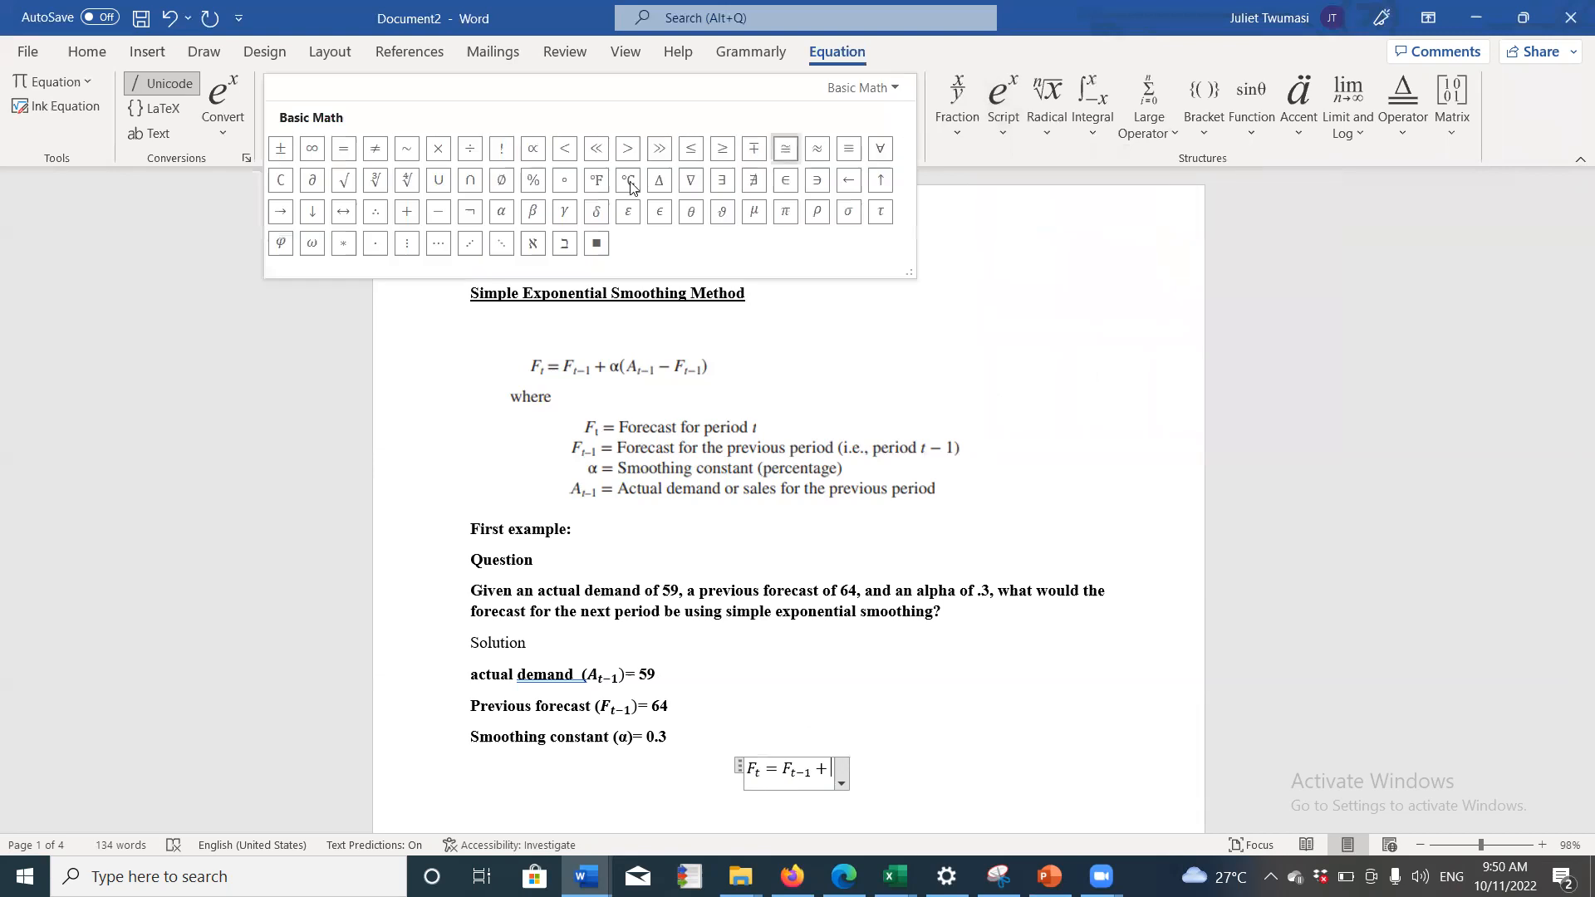
pyautogui.click(502, 213)
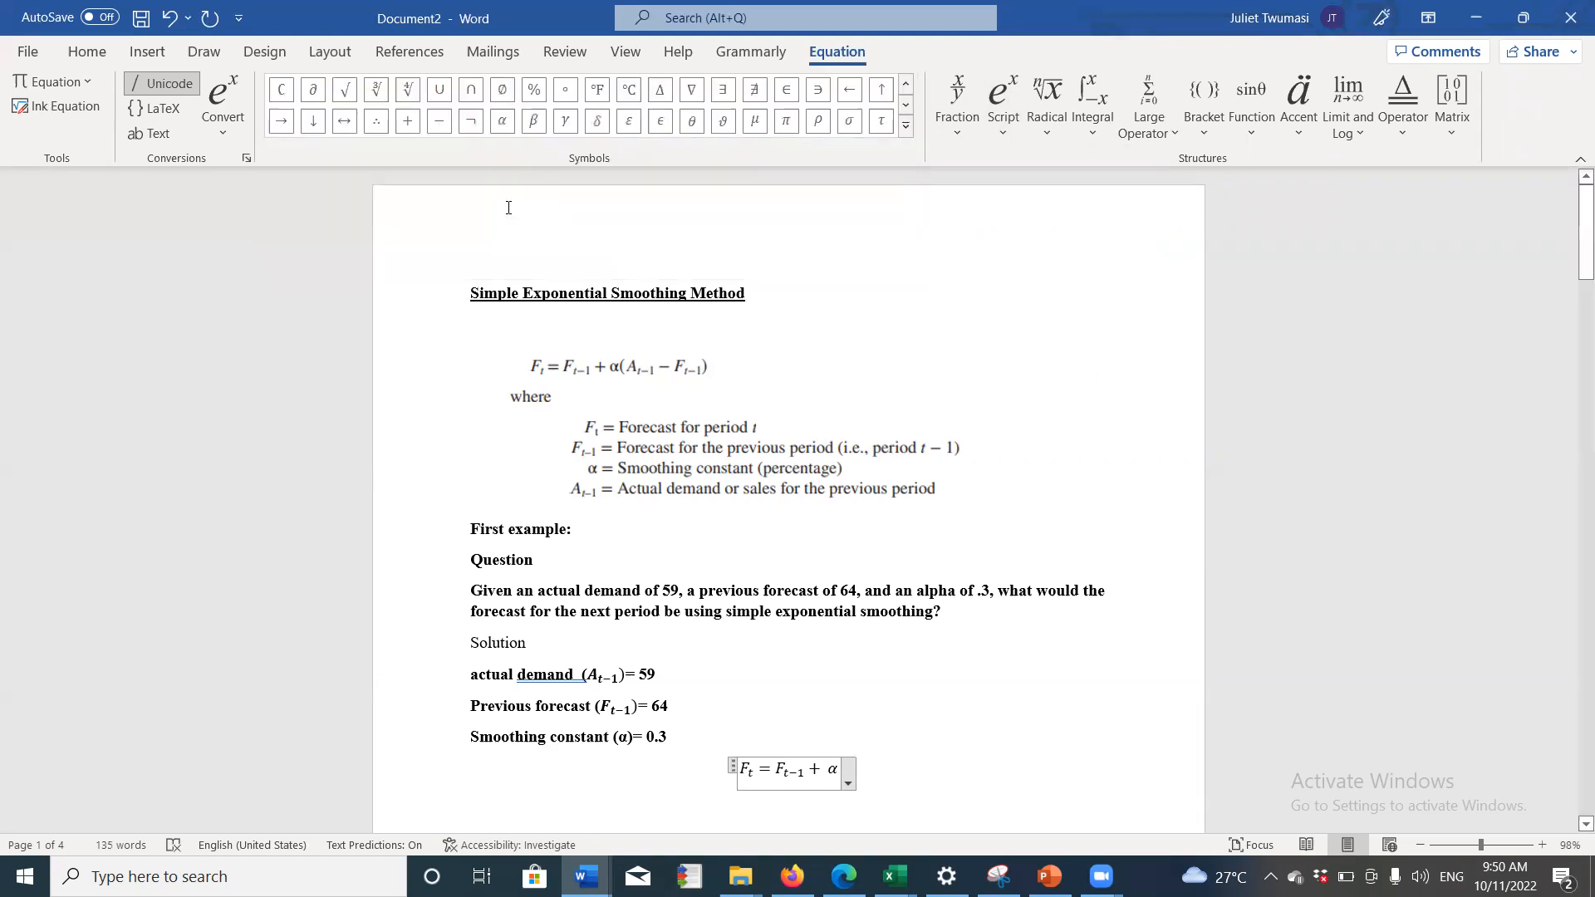
pyautogui.write('(')
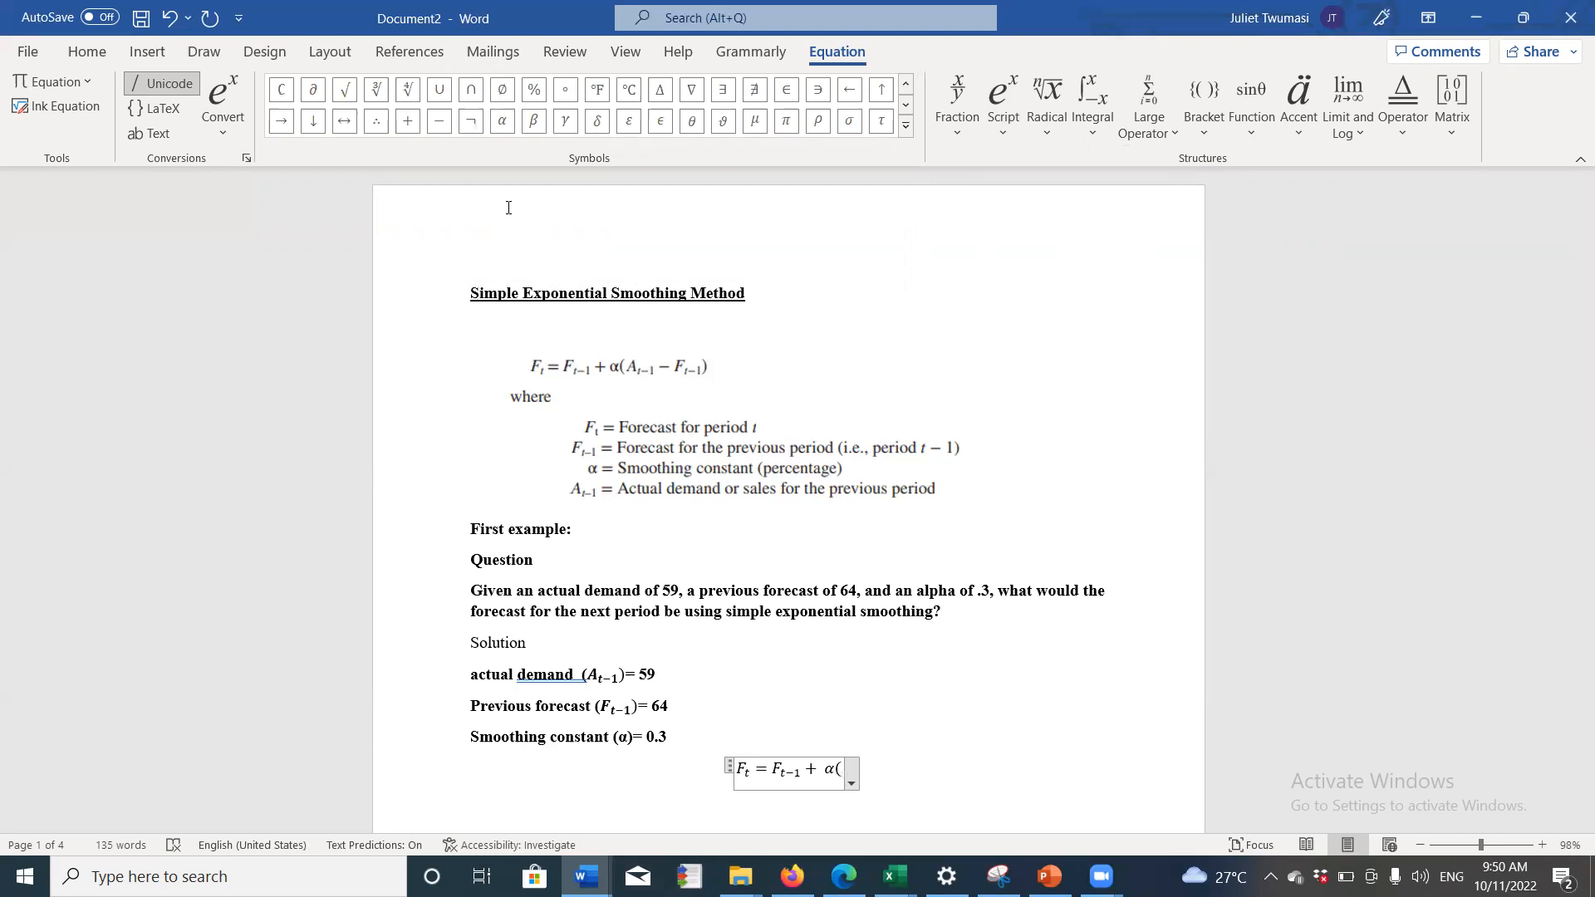
# Step: Apply the Heading 2 style to the "Simple Exponential Smoothing Method" title
pyautogui.click(1322, 186)
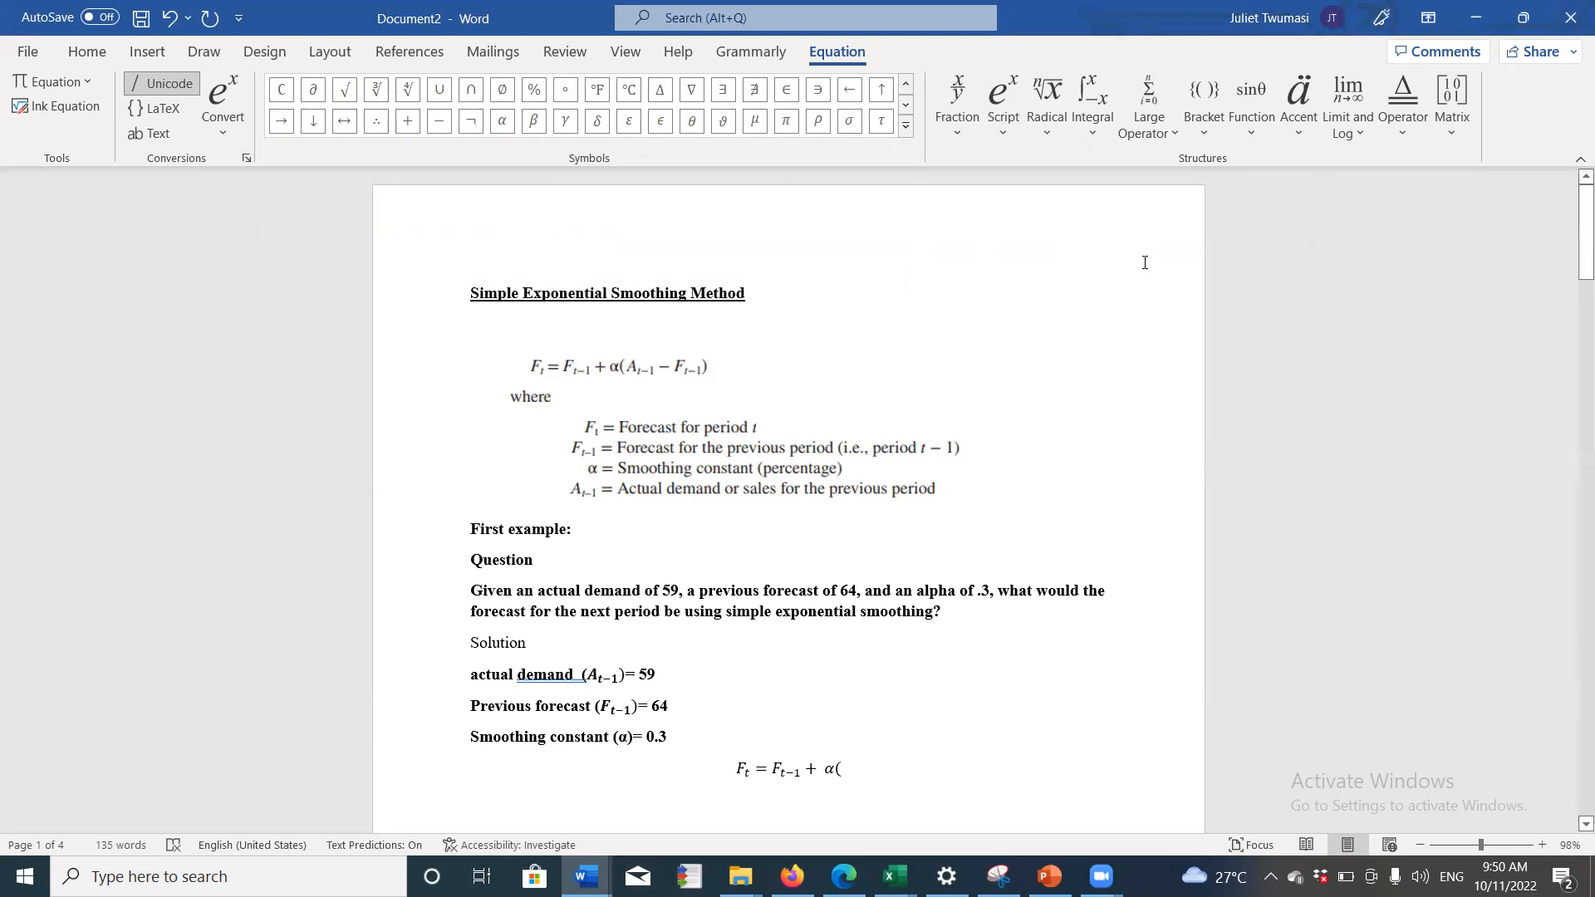
pyautogui.click(1001, 130)
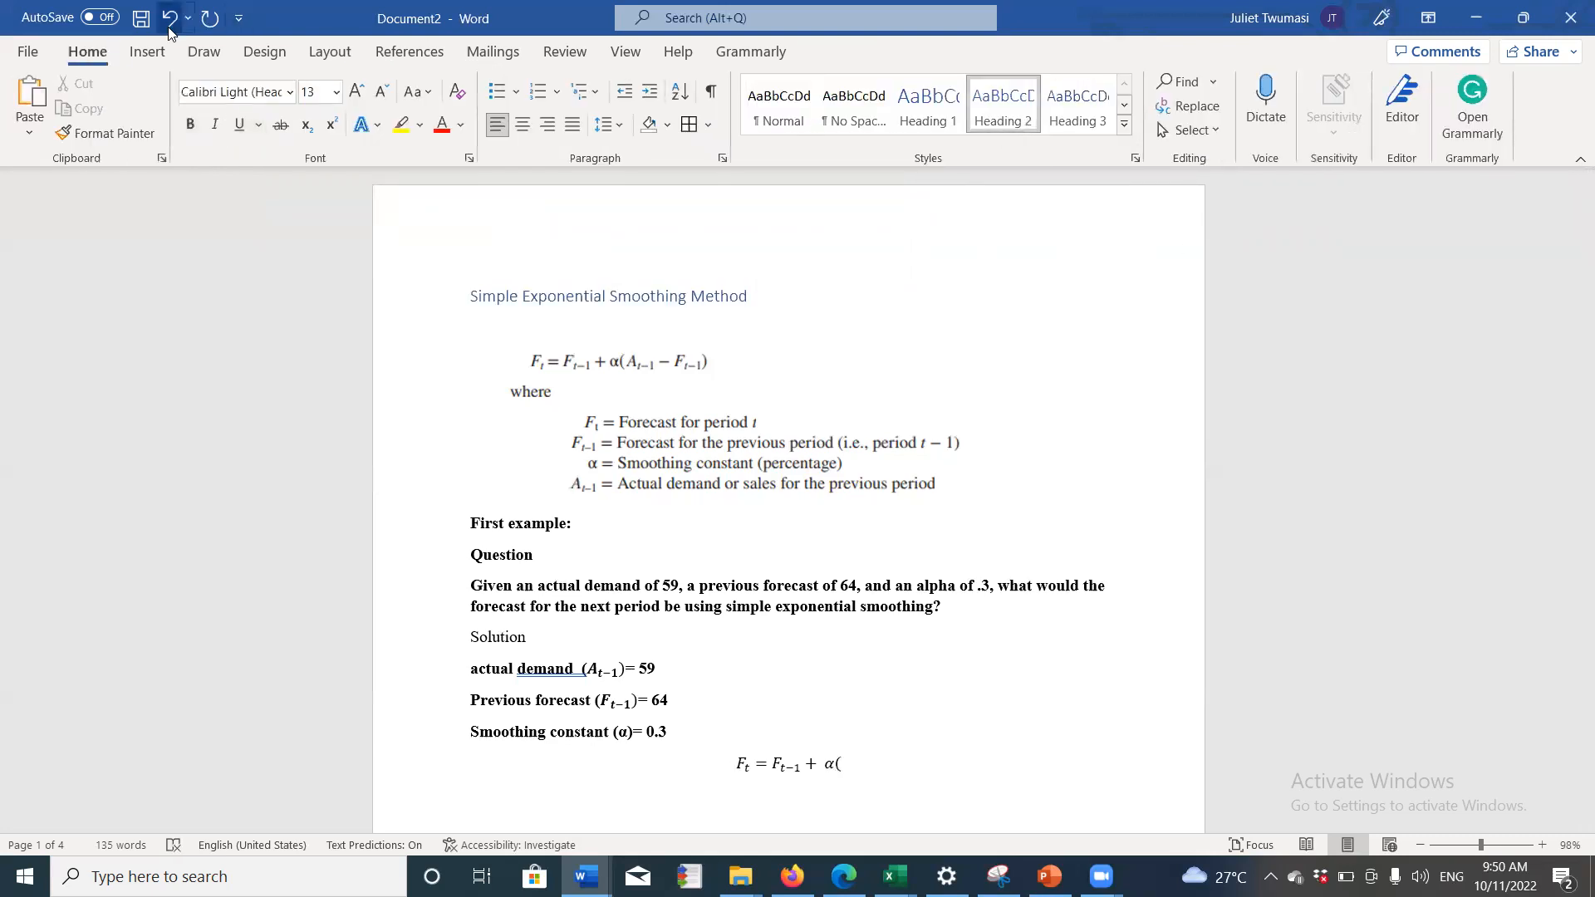
# Step: Insert two empty subscript structures after the opening parenthesis in the forecast equation
pyautogui.click(154, 51)
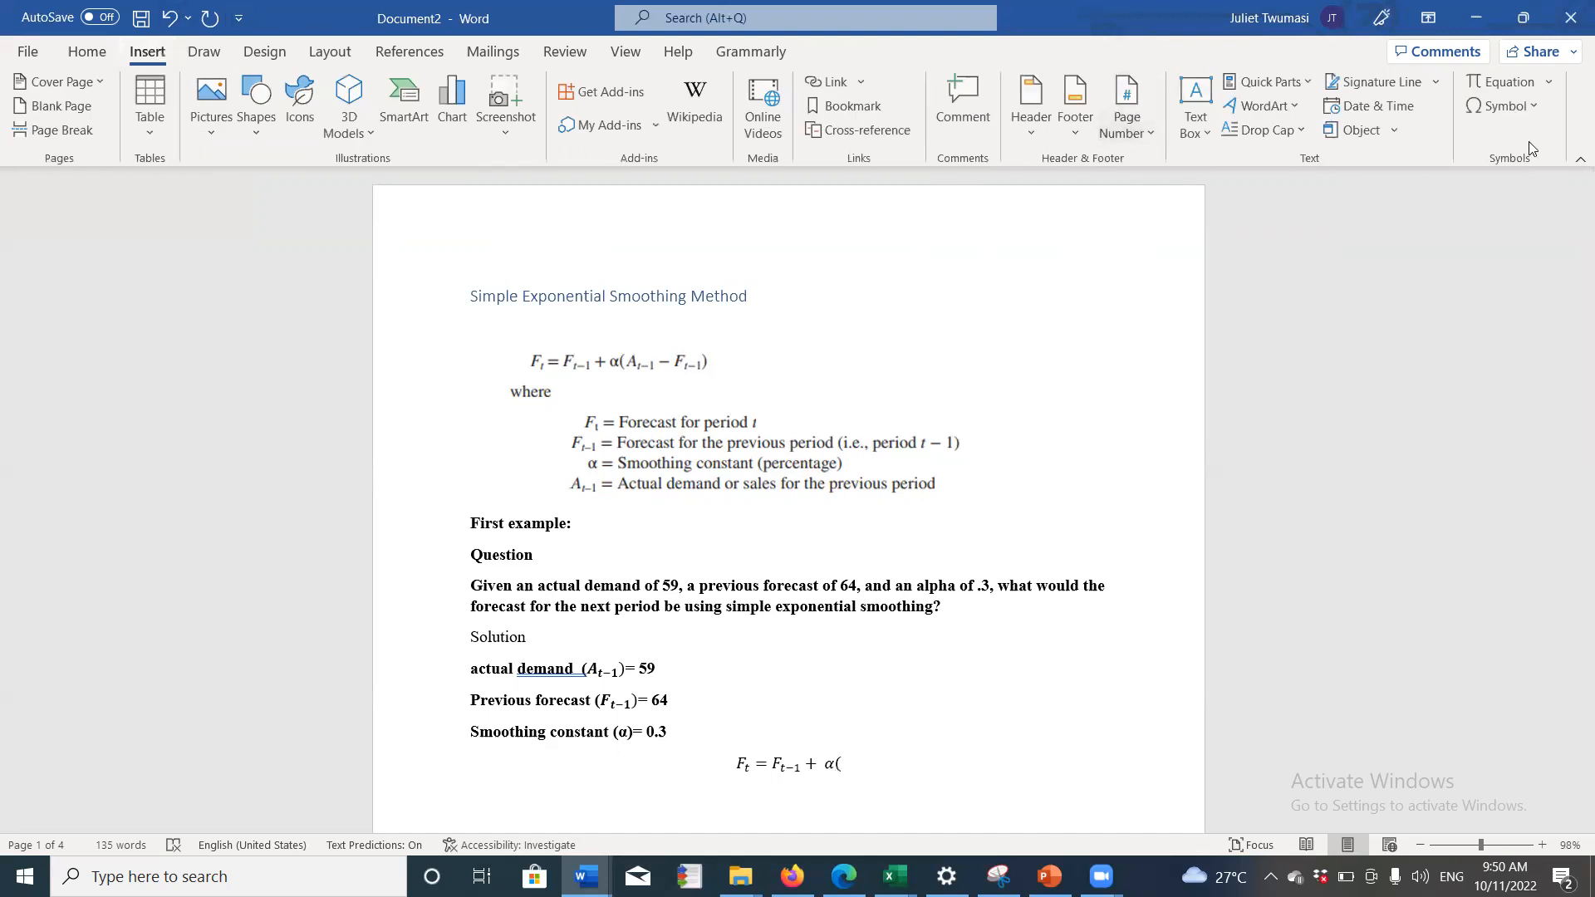
pyautogui.click(844, 764)
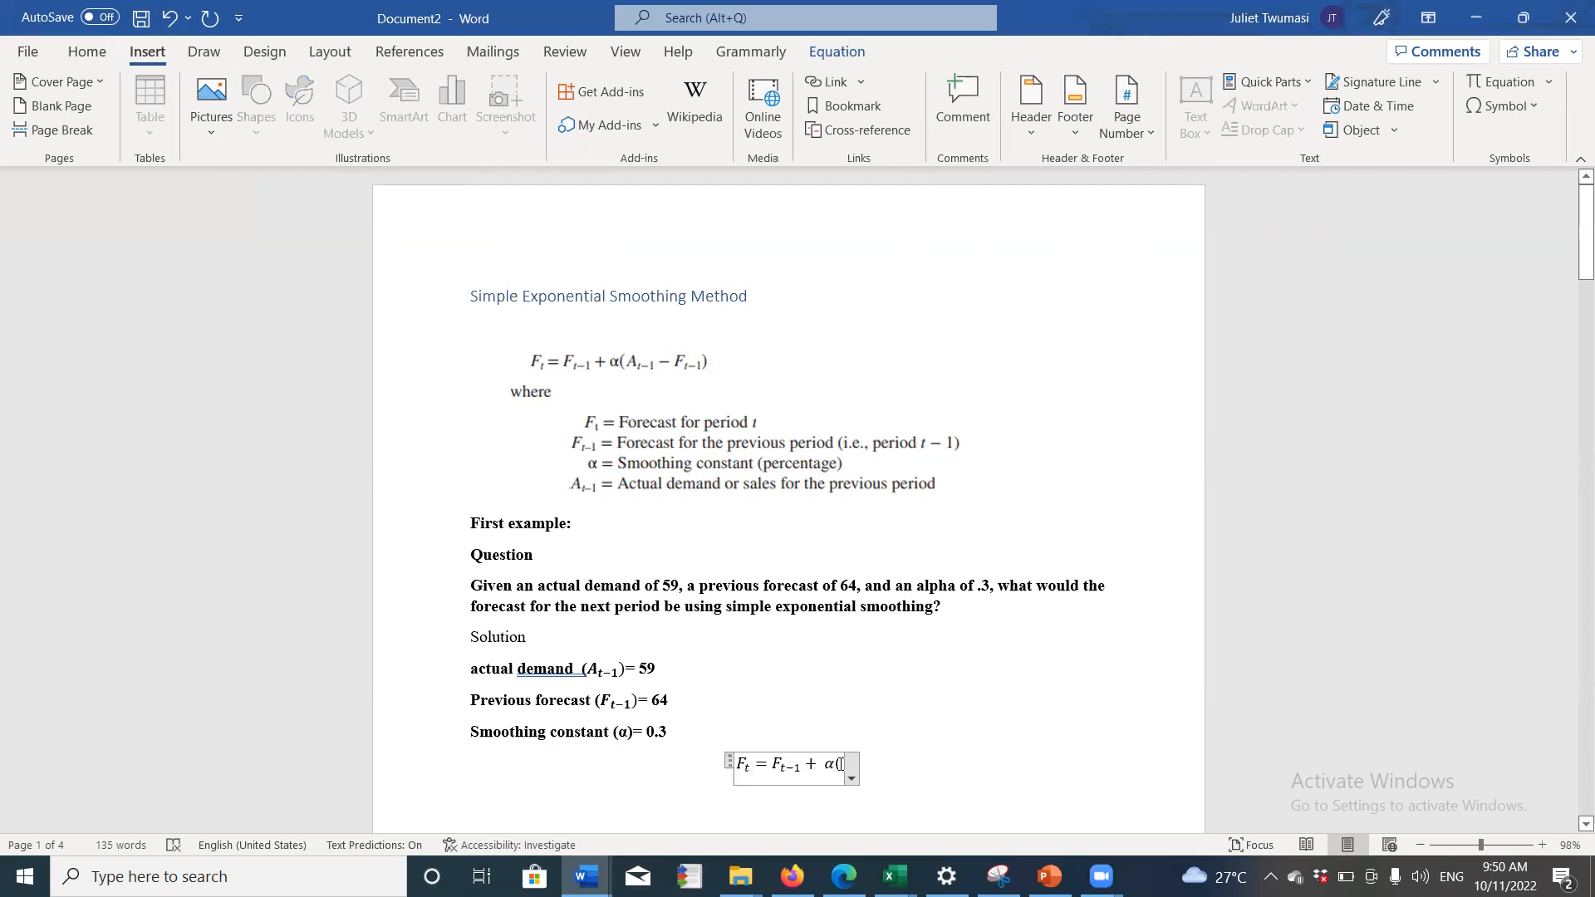
pyautogui.click(1534, 107)
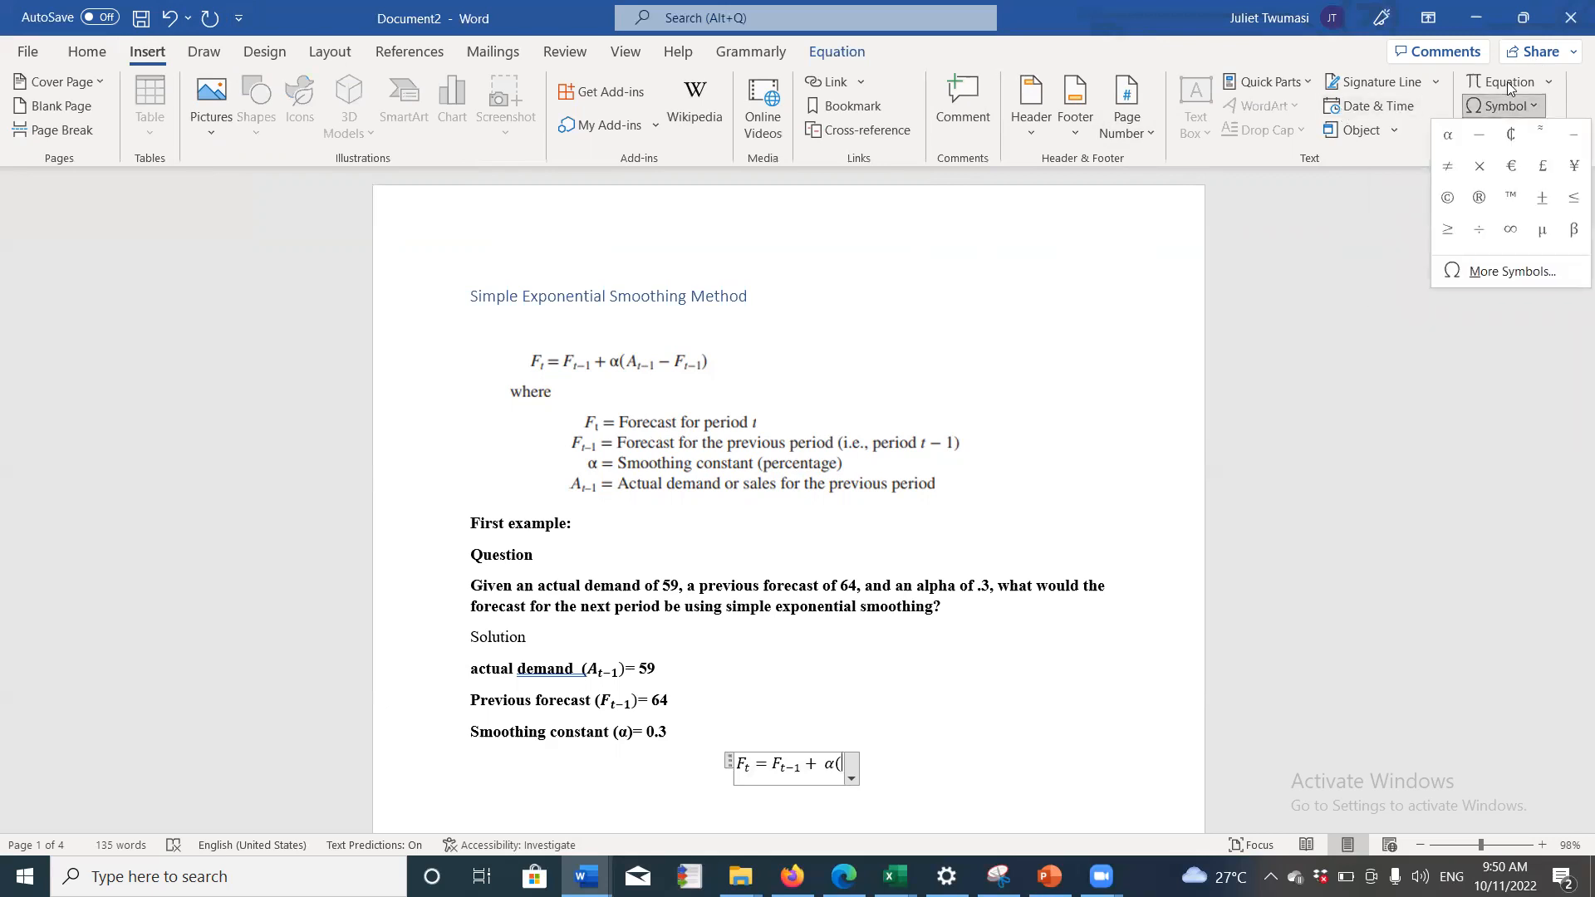
pyautogui.click(1507, 82)
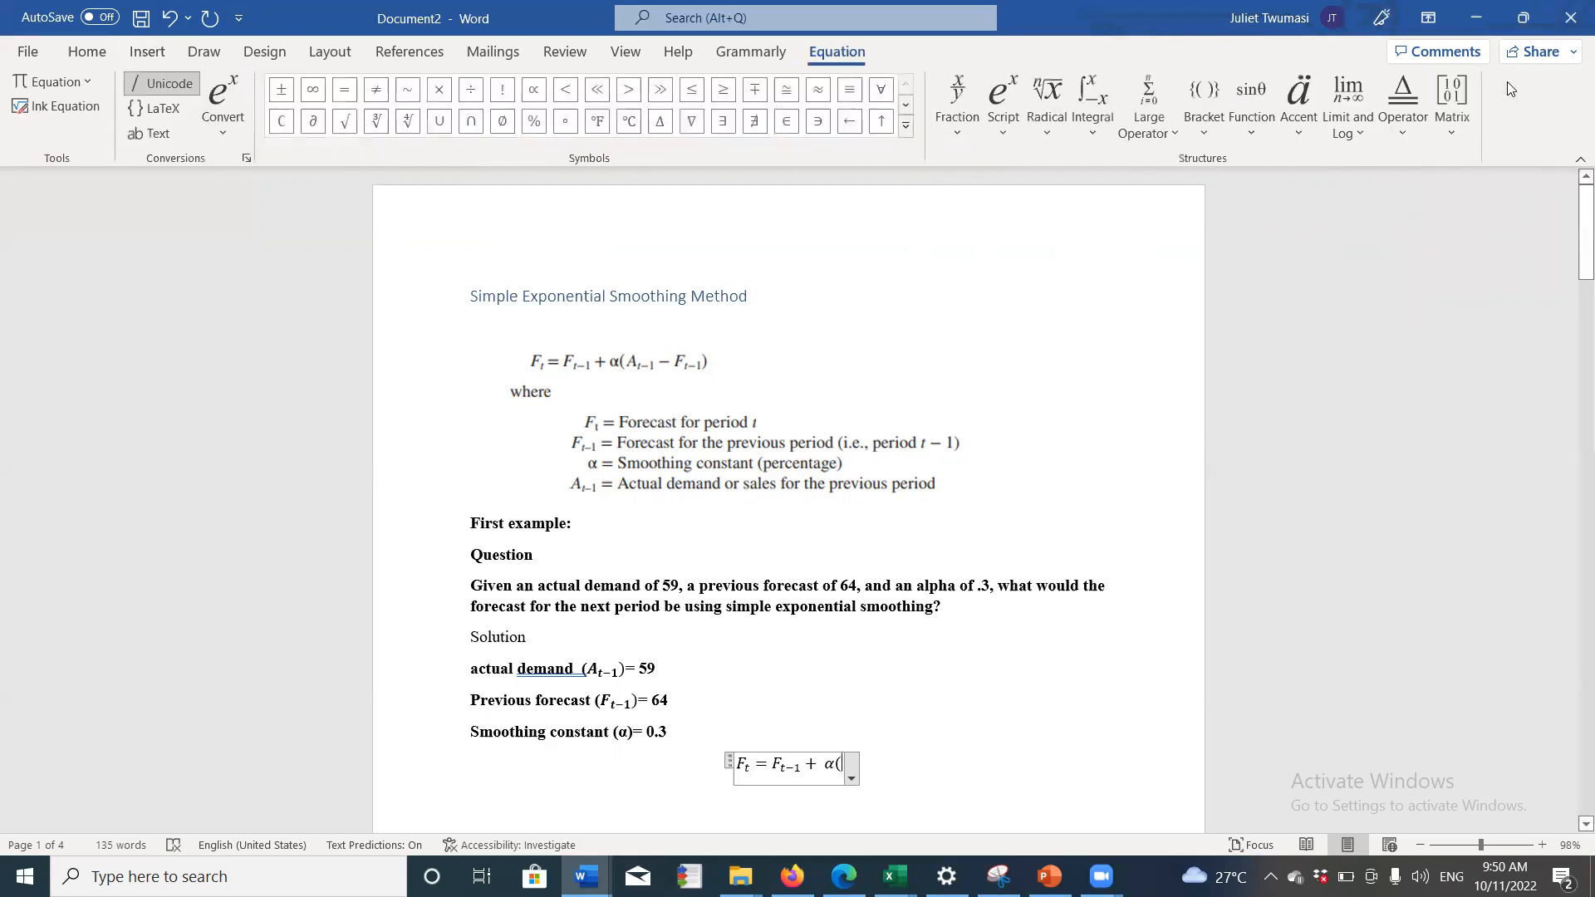
pyautogui.click(1013, 138)
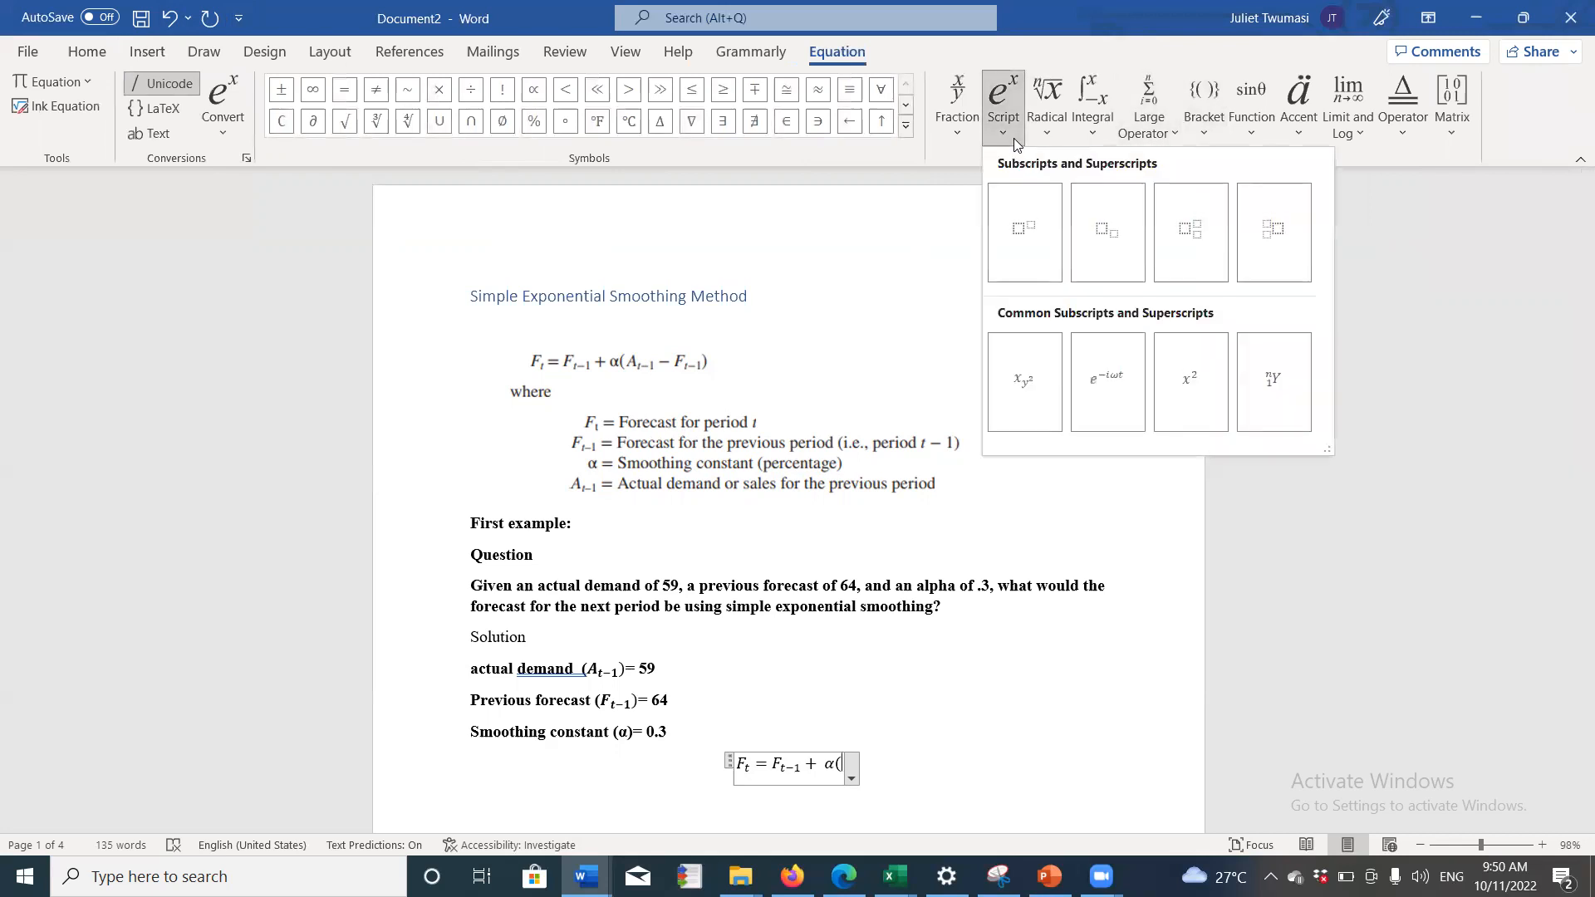
pyautogui.click(1077, 257)
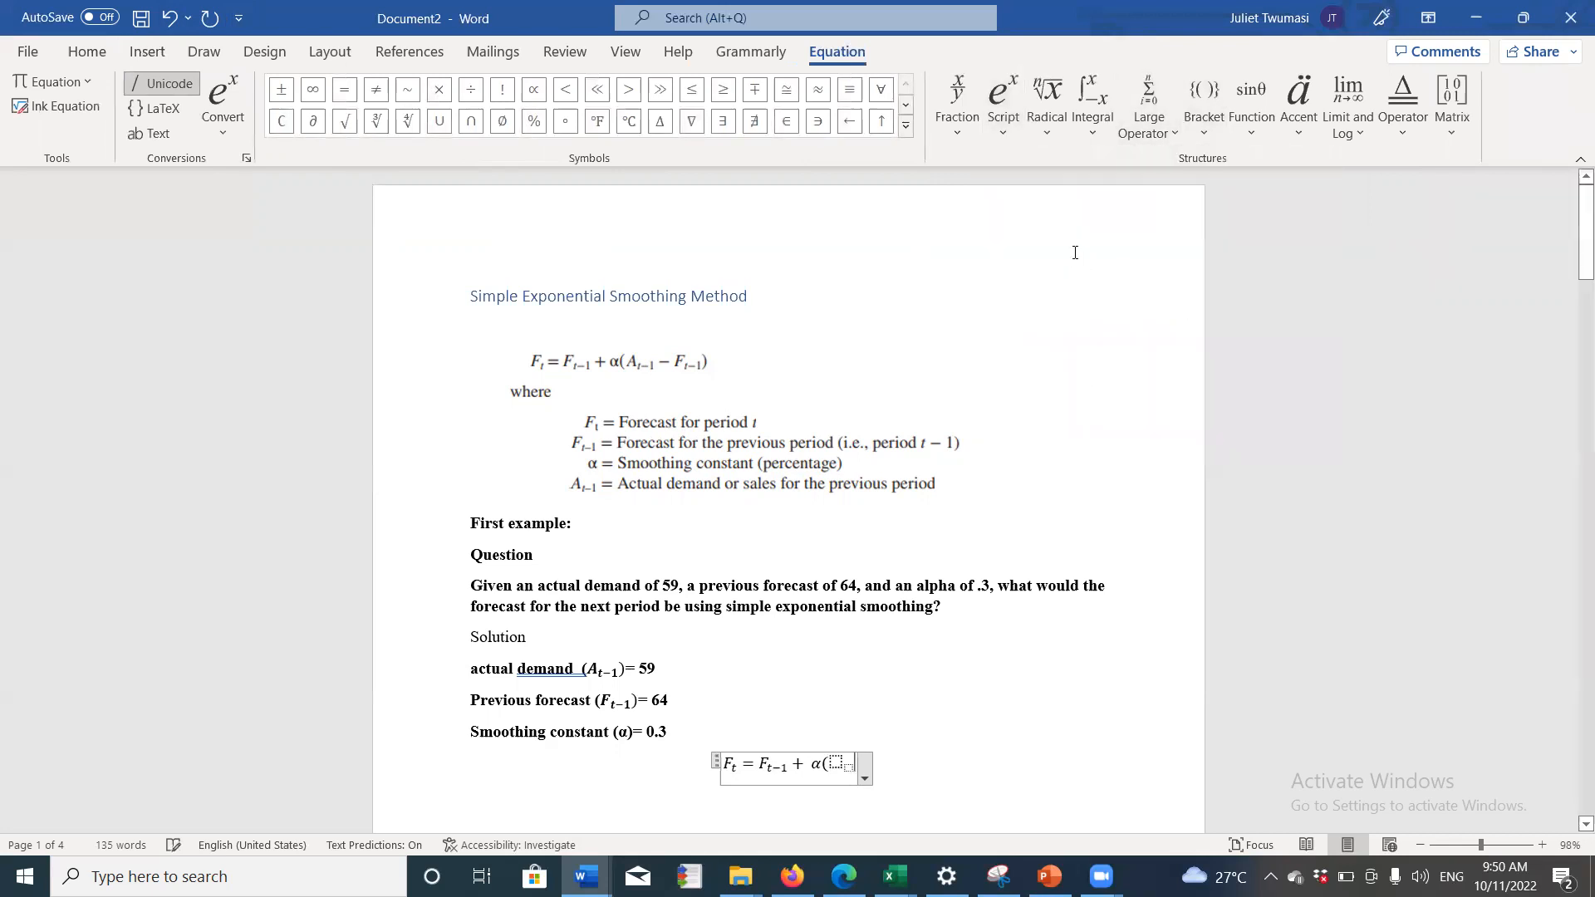
pyautogui.click(1000, 135)
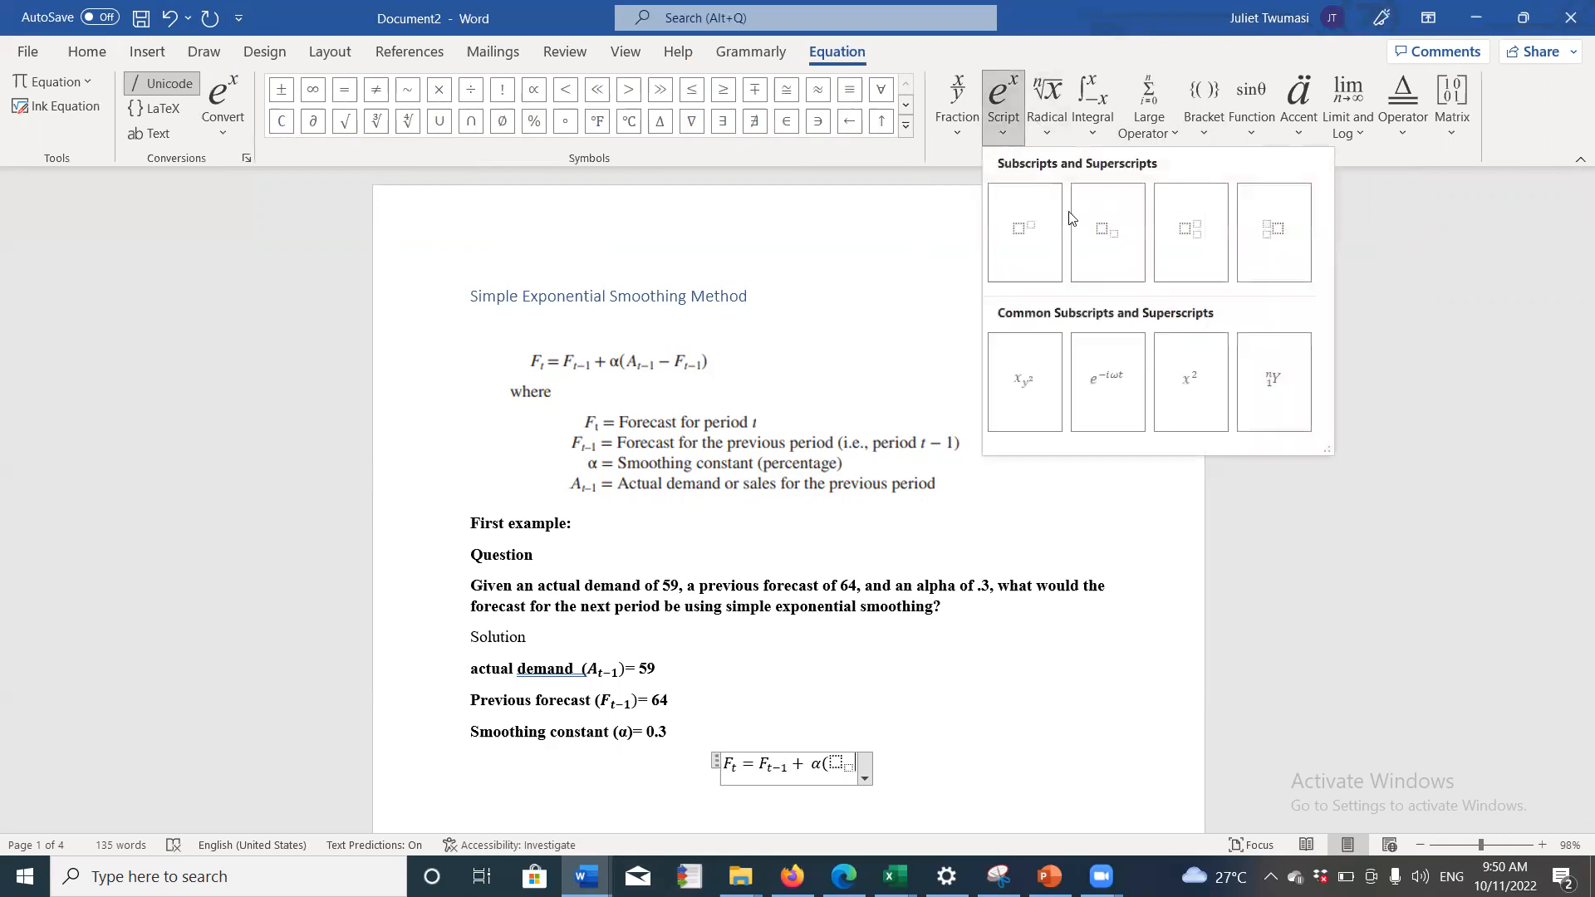
pyautogui.click(1093, 238)
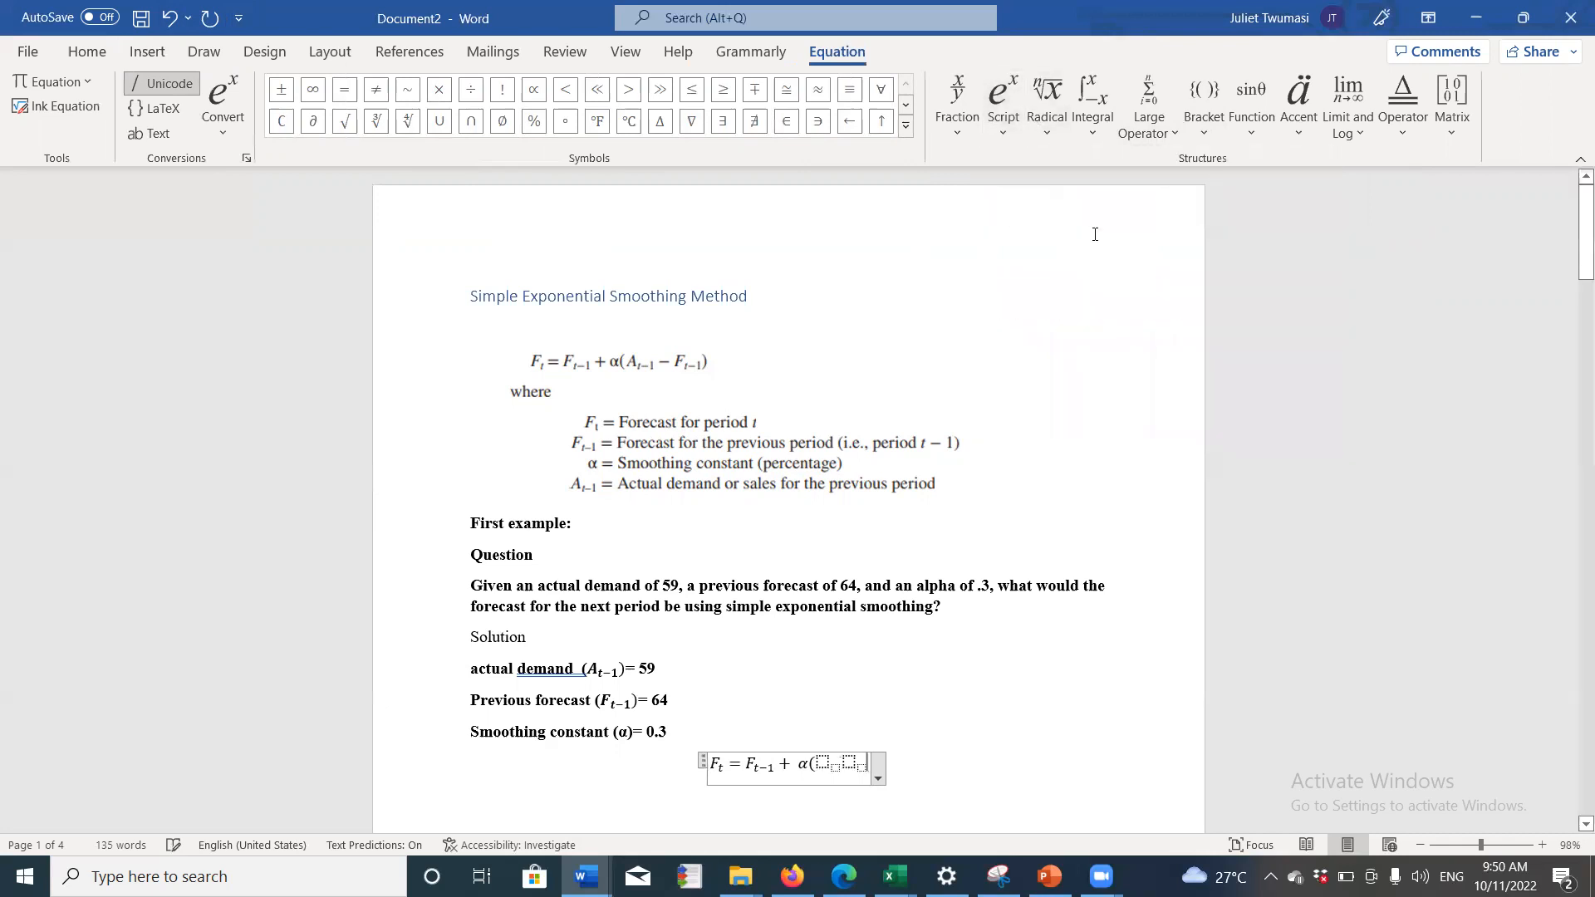
# Step: Fill the first empty subscript structure with A and the subscript t−1
pyautogui.click(822, 762)
pyautogui.write('A')
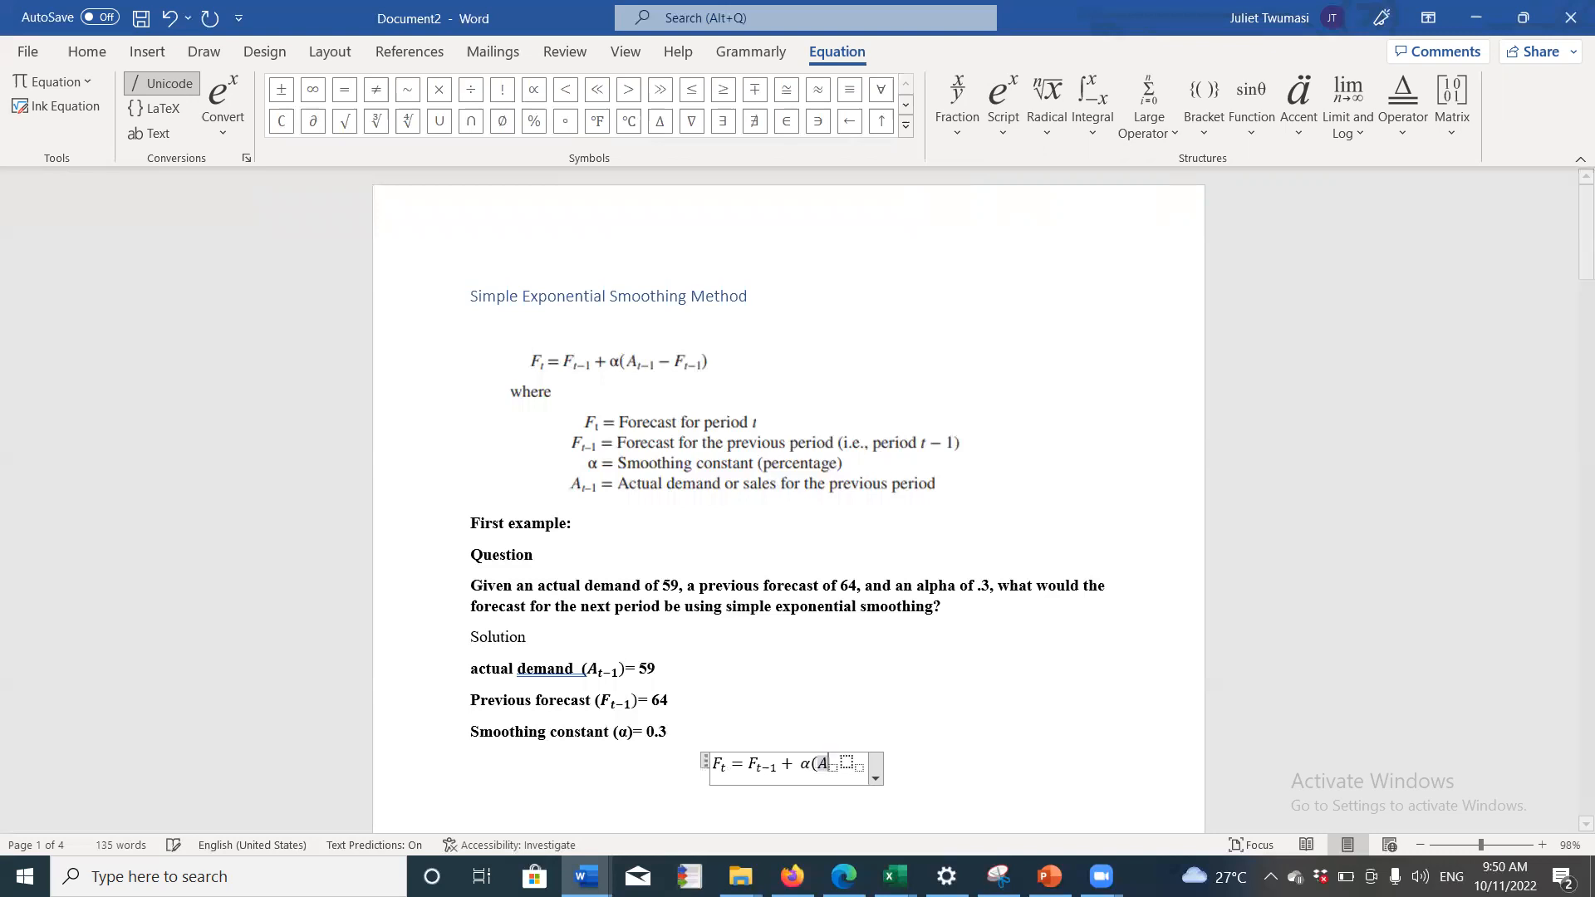
pyautogui.click(833, 770)
pyautogui.write('t-1')
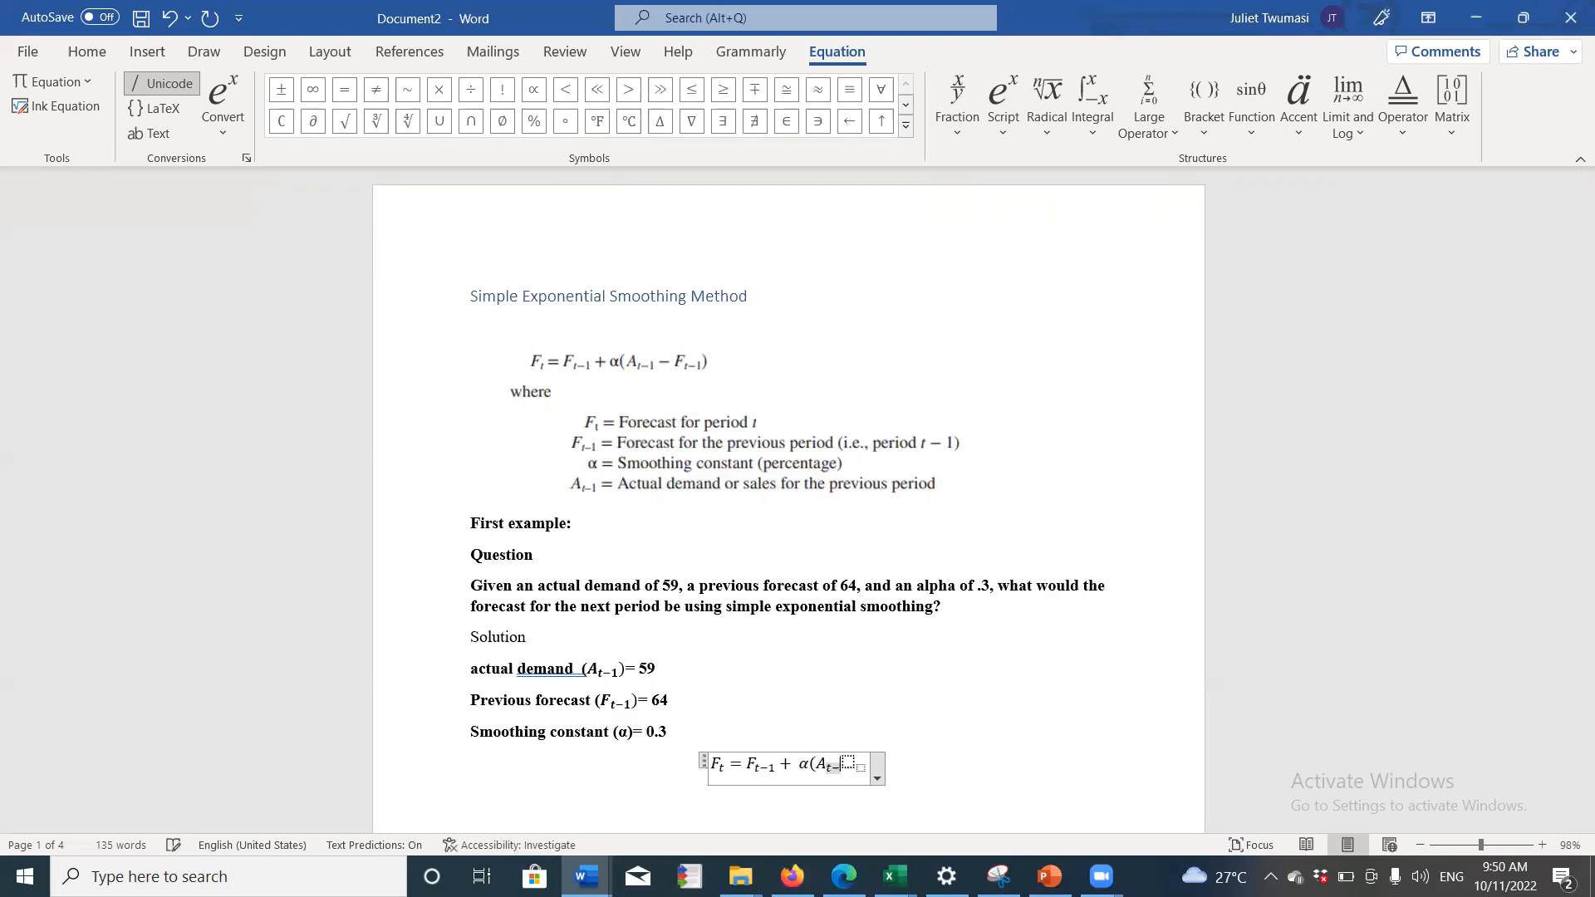
# Step: Insert a minus sign after the A term, fill the remaining structure with F subscript t−1, and close the parenthesis
pyautogui.click(849, 762)
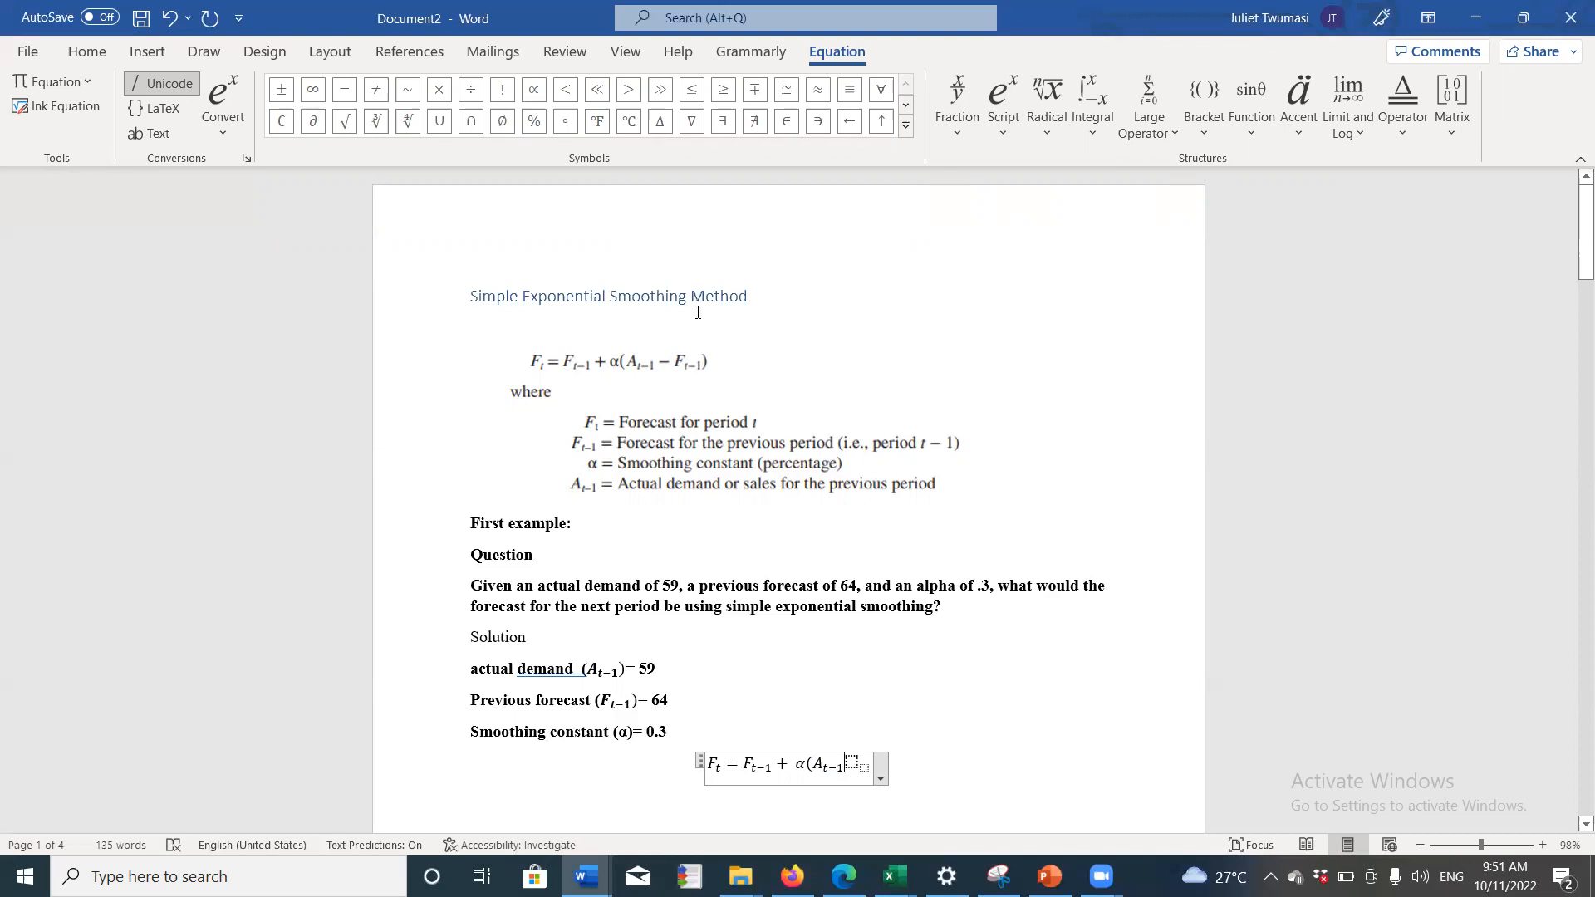
pyautogui.click(905, 127)
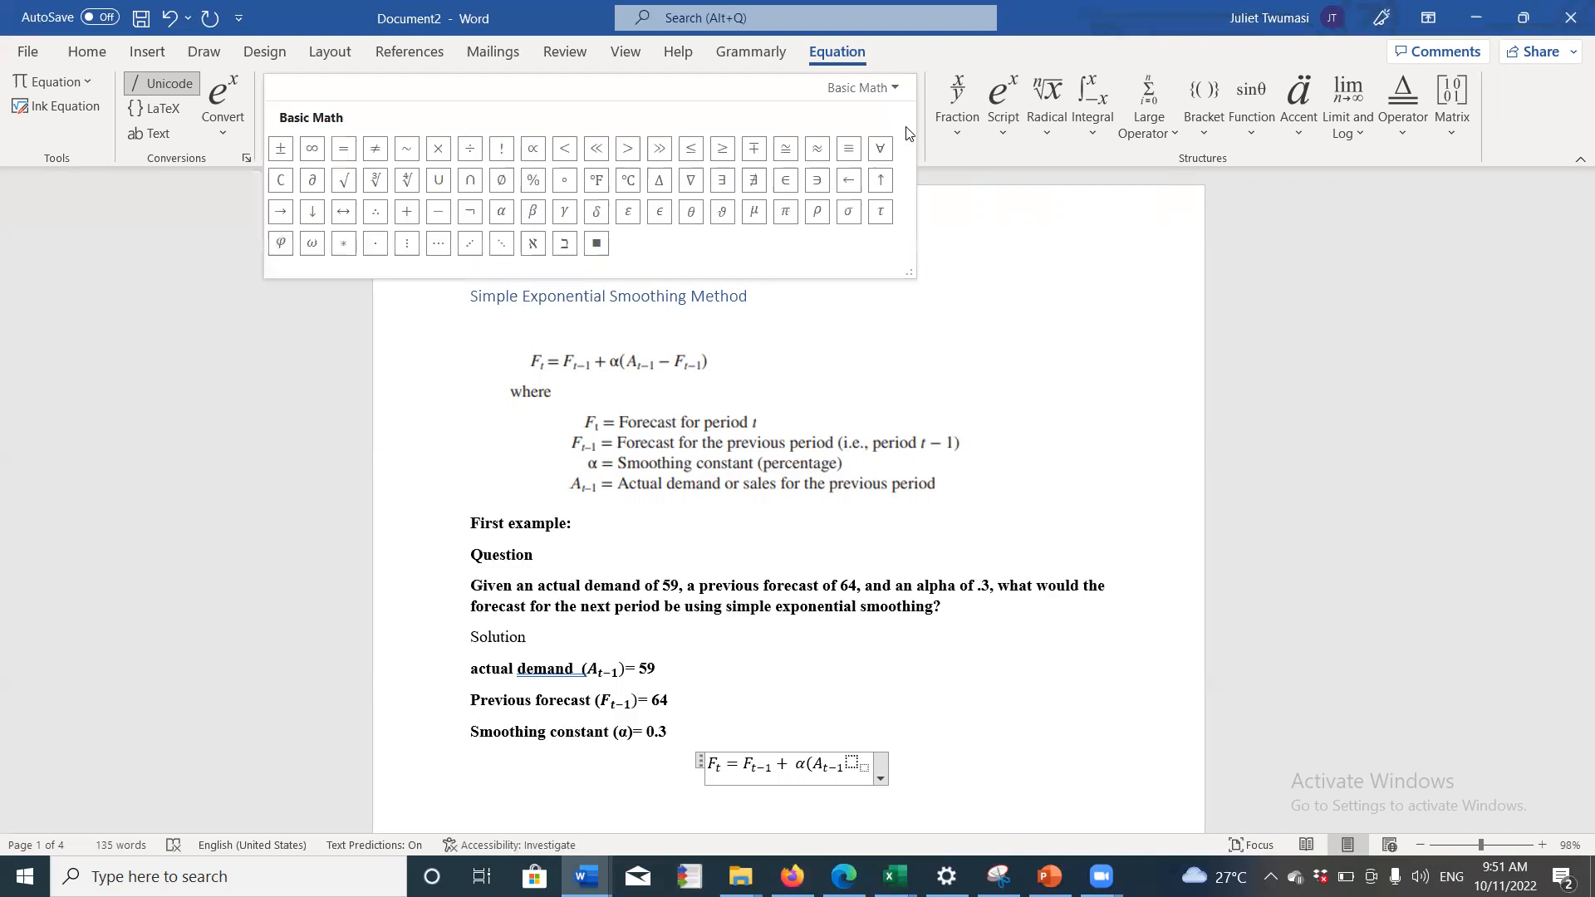
pyautogui.click(440, 212)
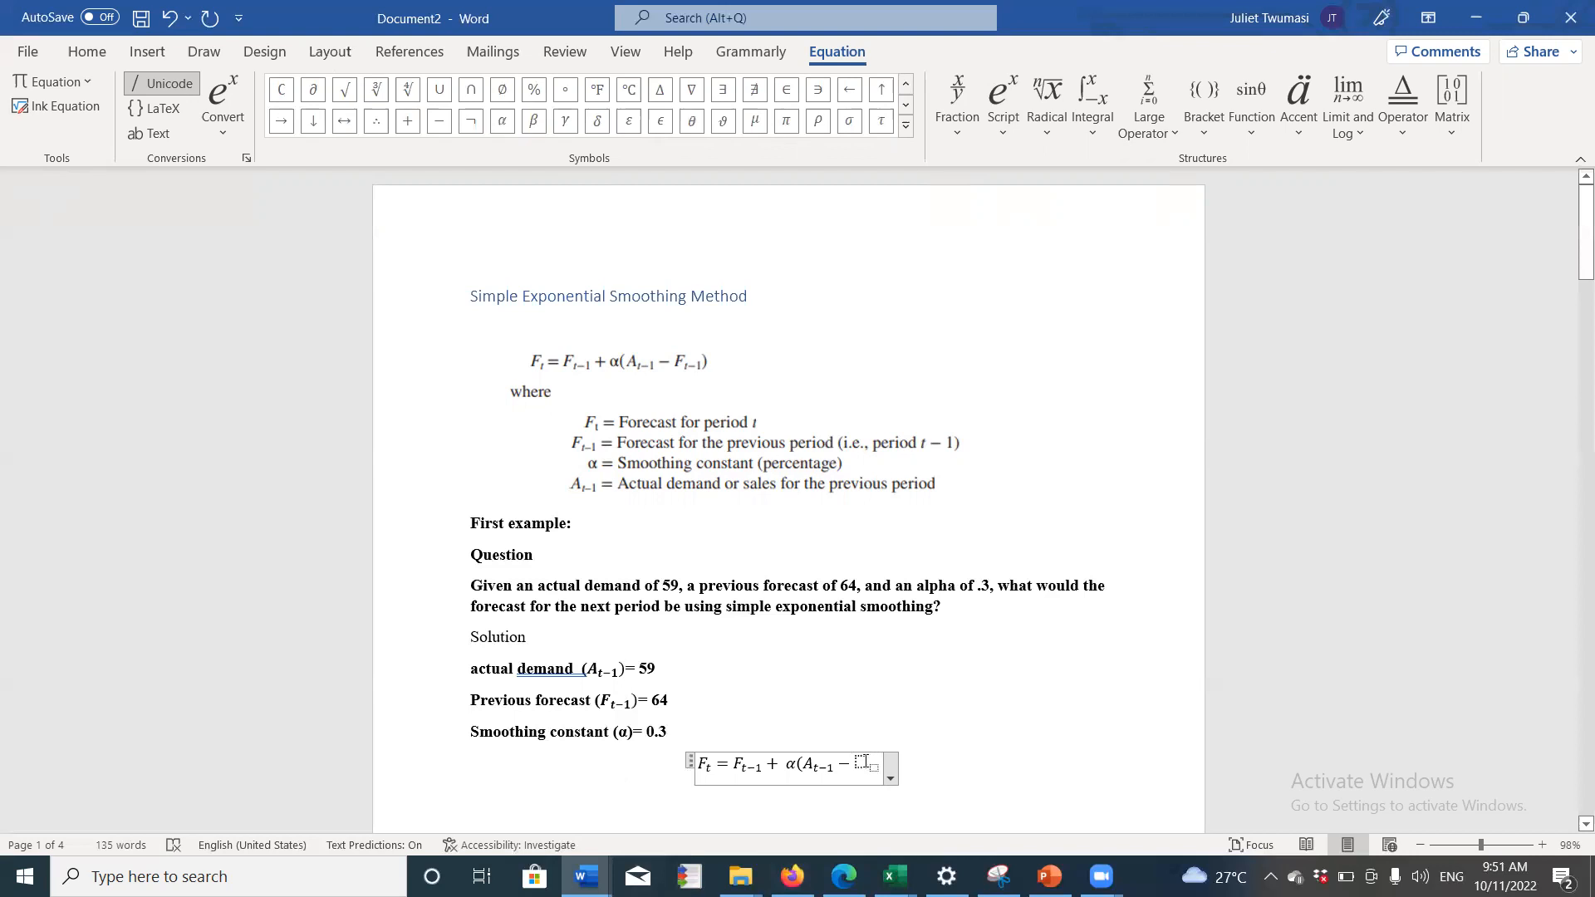
pyautogui.write('F')
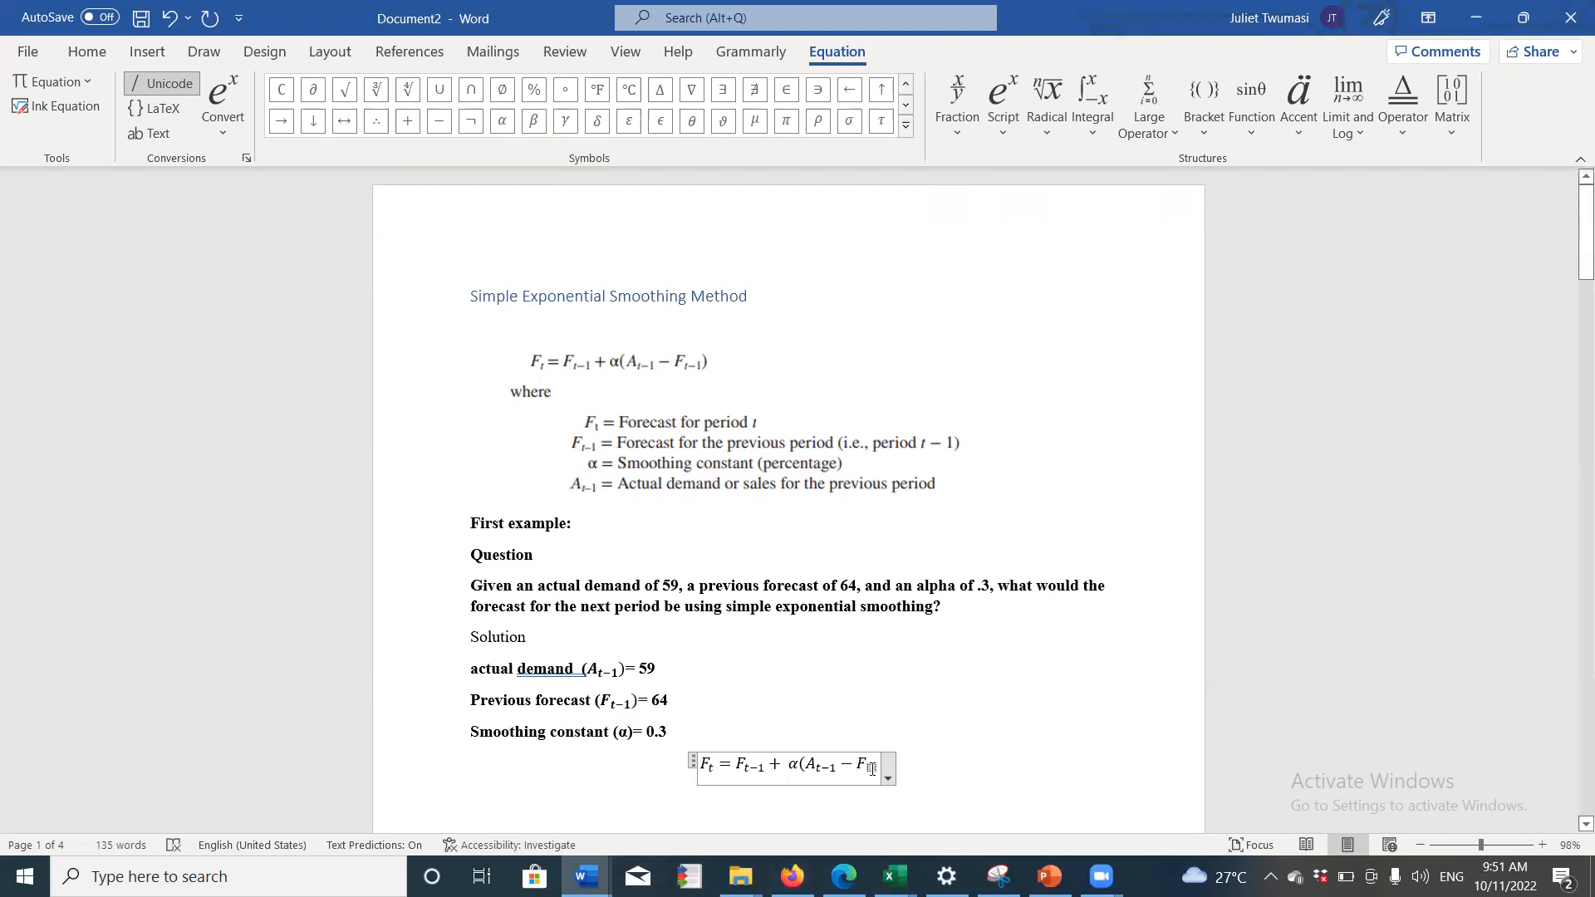
pyautogui.write('_t-')
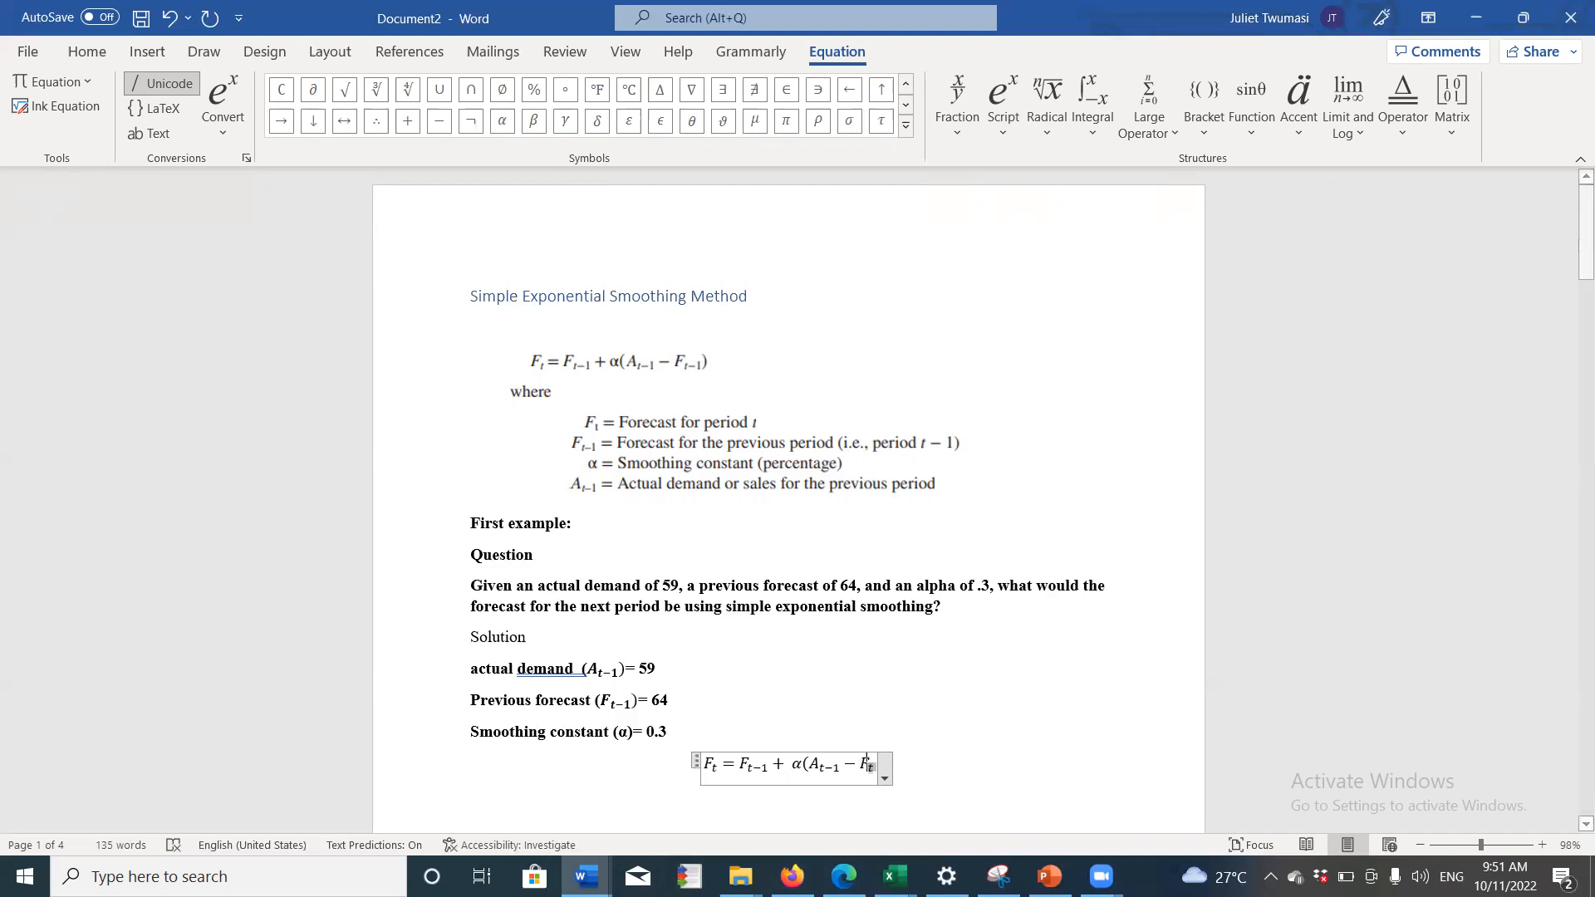
pyautogui.write('1')
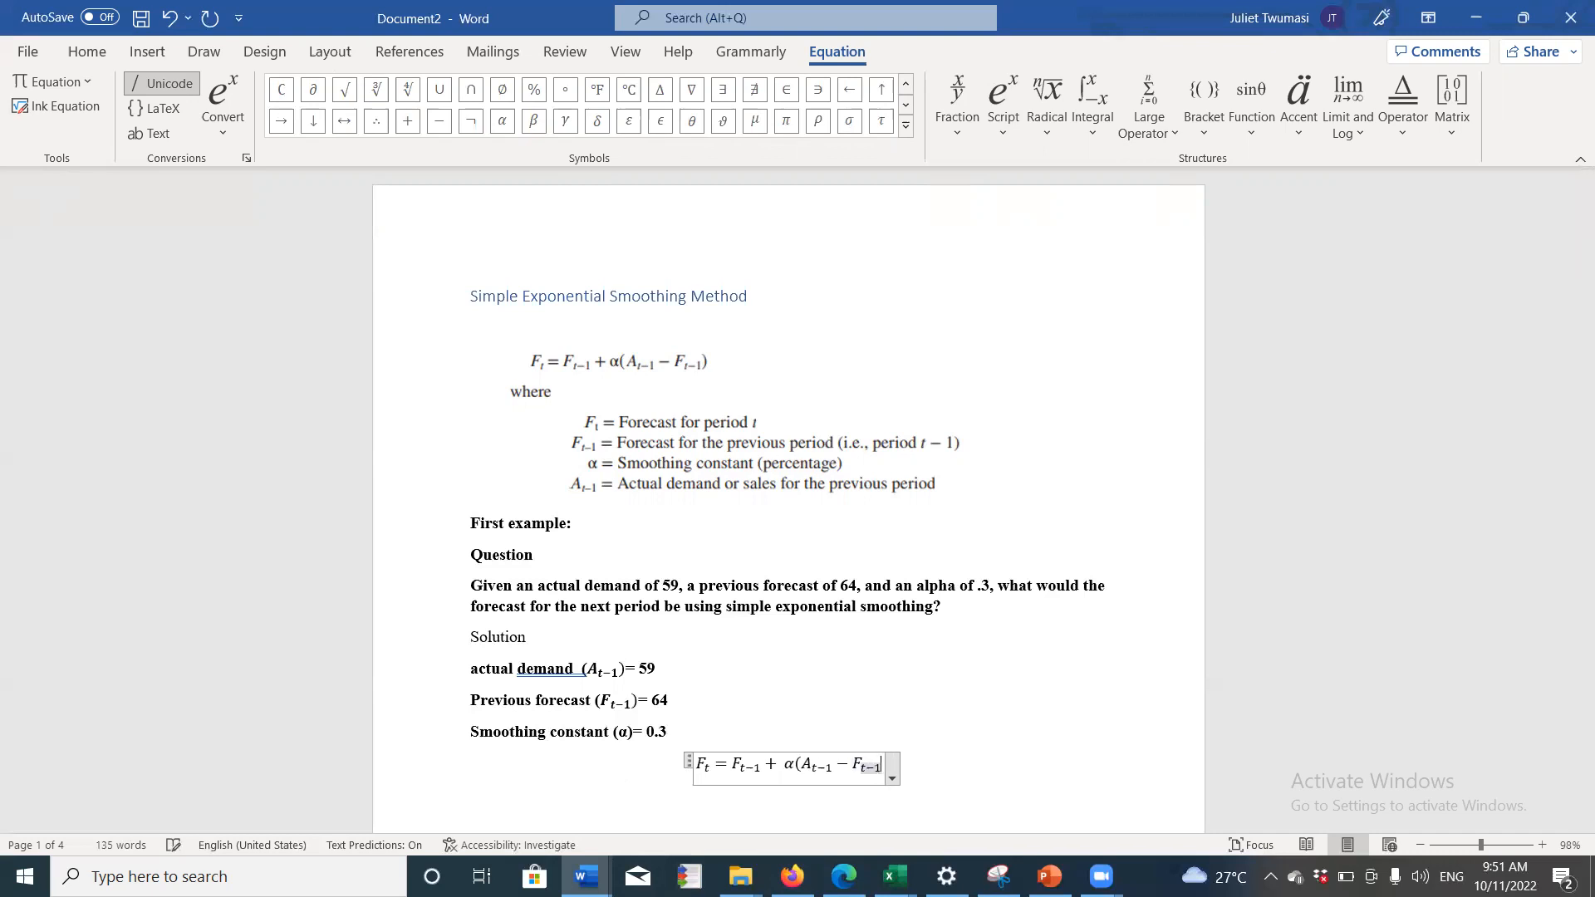
pyautogui.click(882, 762)
pyautogui.write(')')
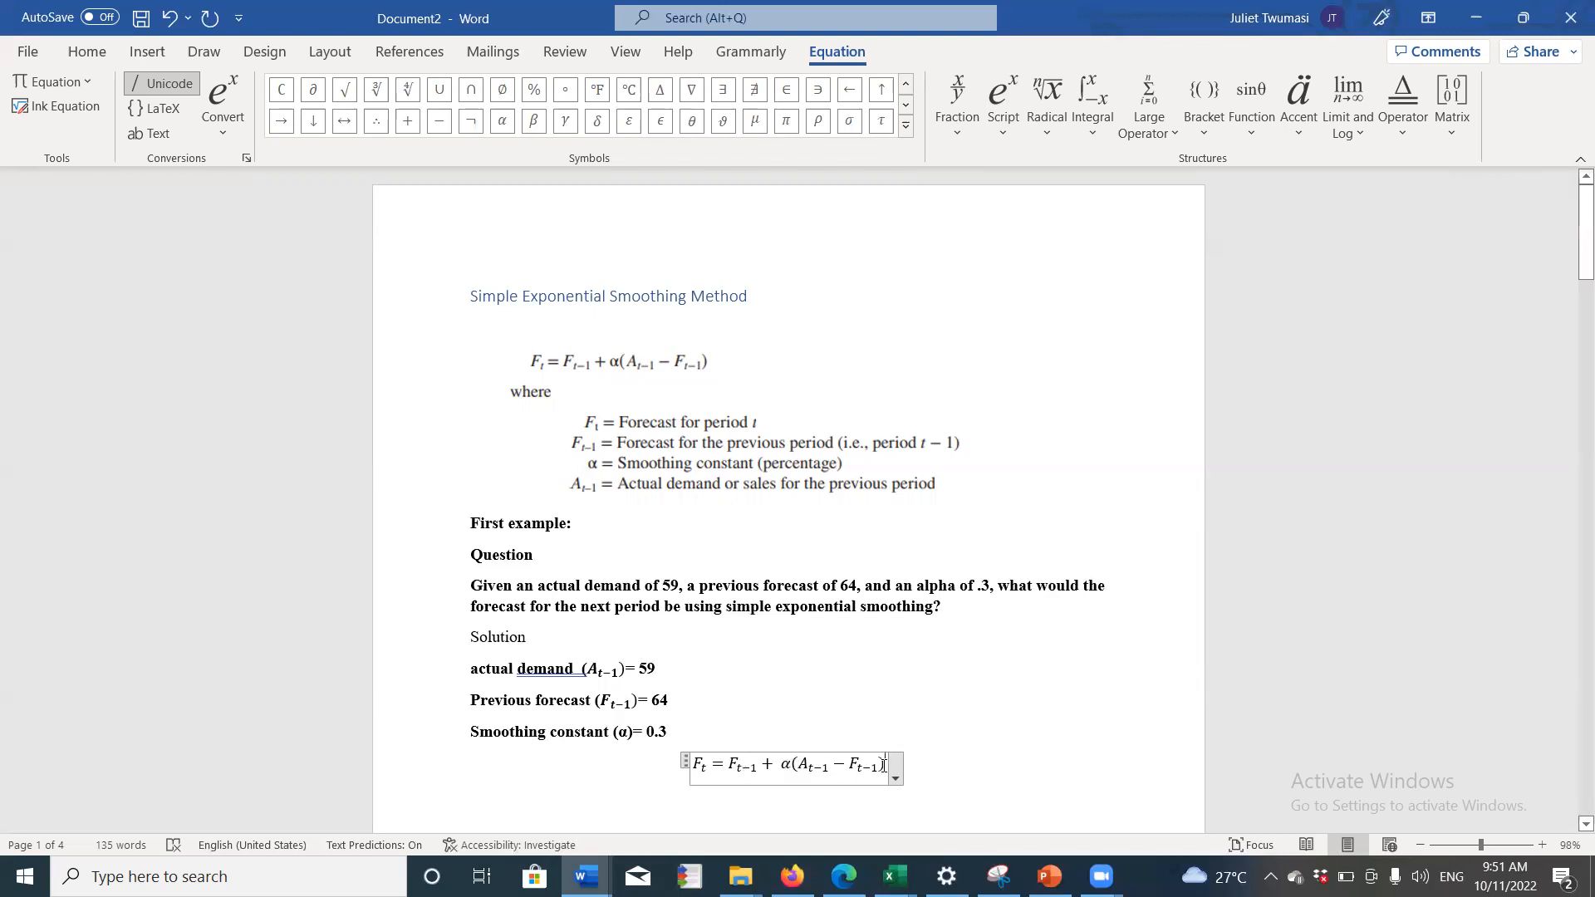
# Step: Add a second line under the forecast equation with the values substituted: = 64 + 0.3(59 − 64)
pyautogui.write('=')
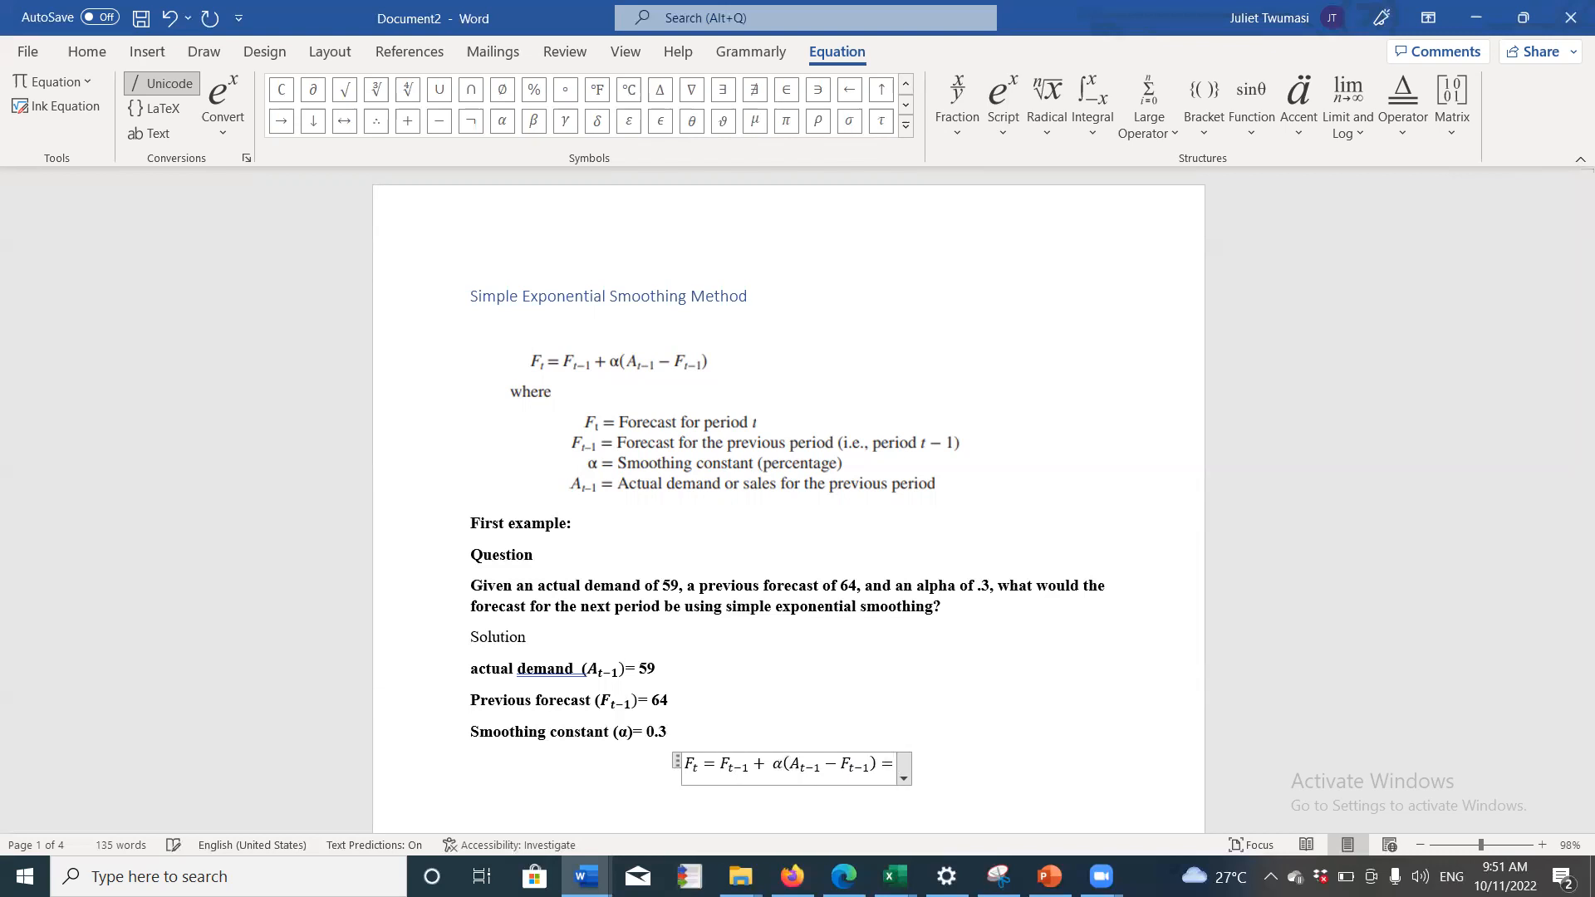
pyautogui.click(883, 761)
pyautogui.press('Return')
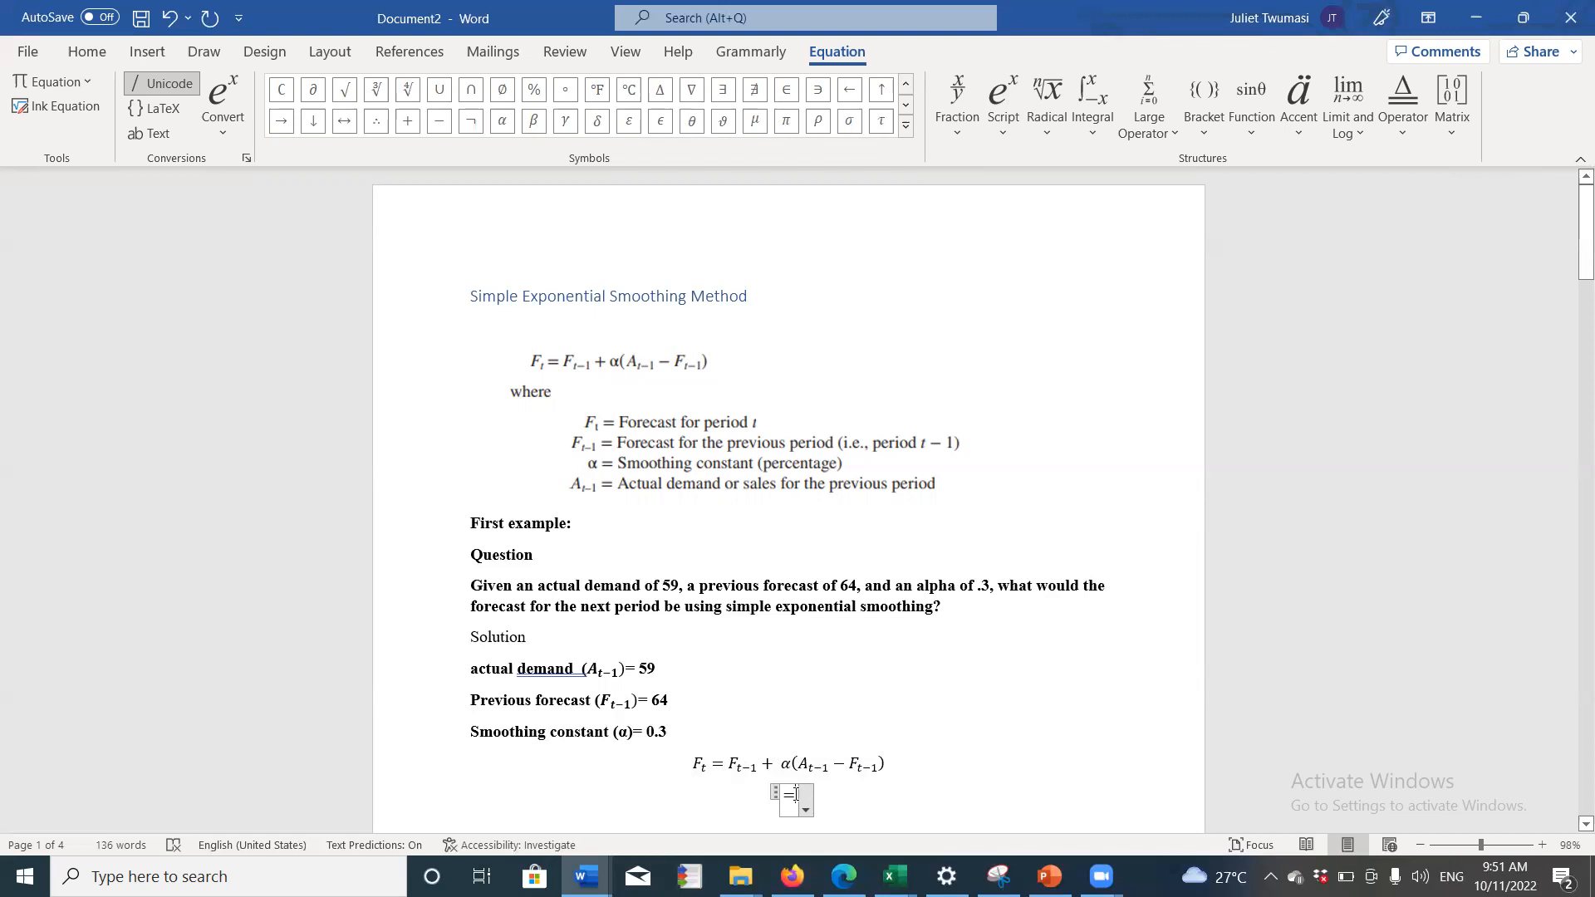
pyautogui.write('64')
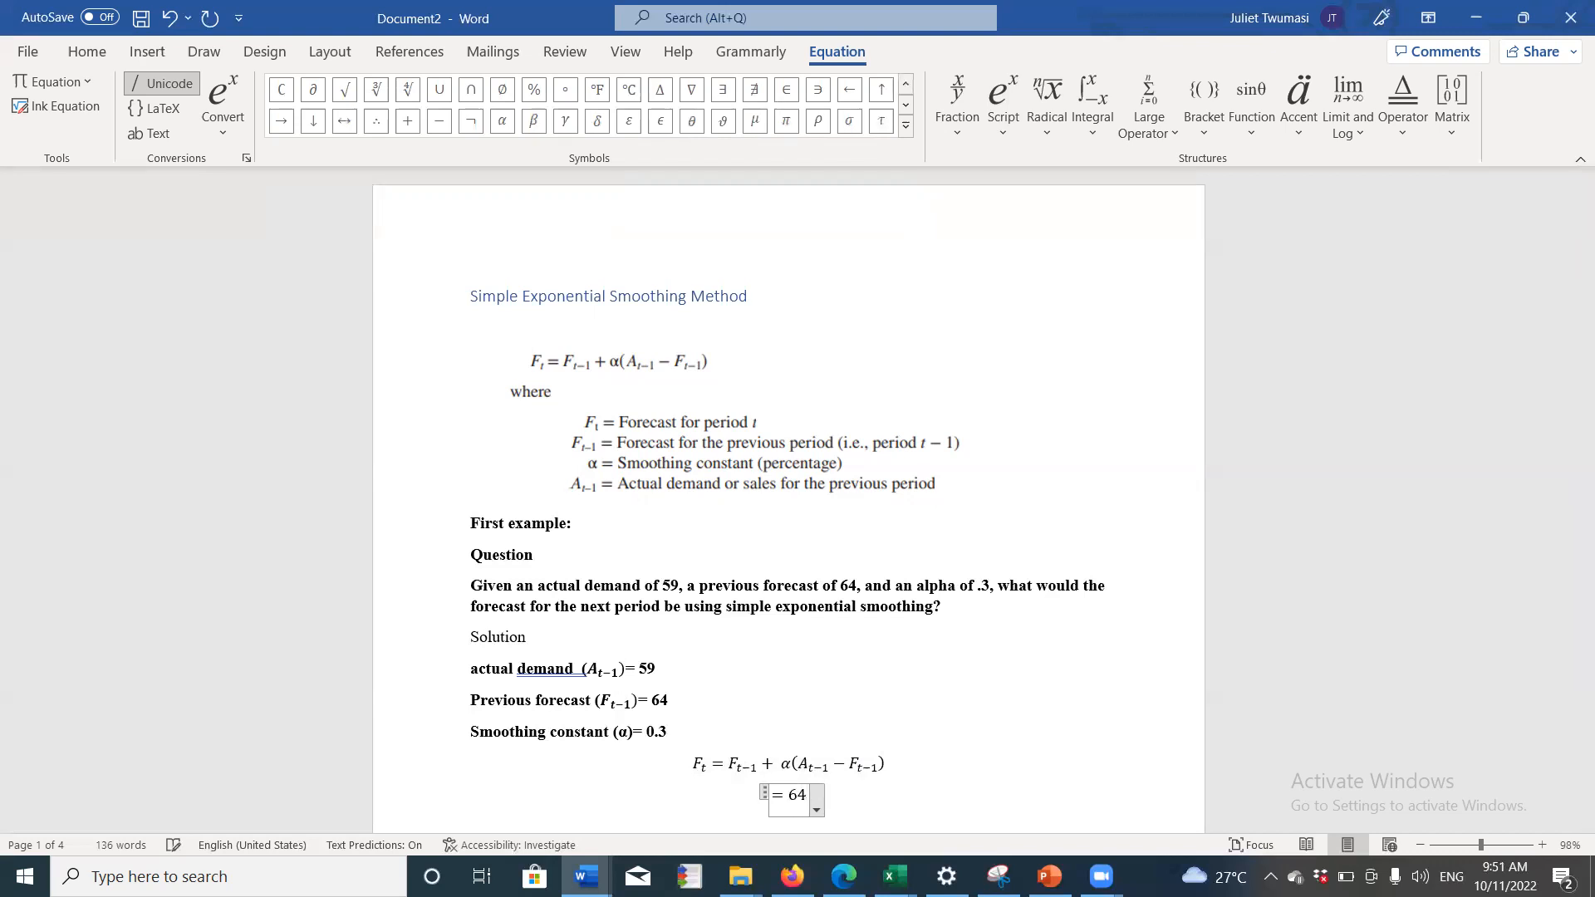
pyautogui.write('+')
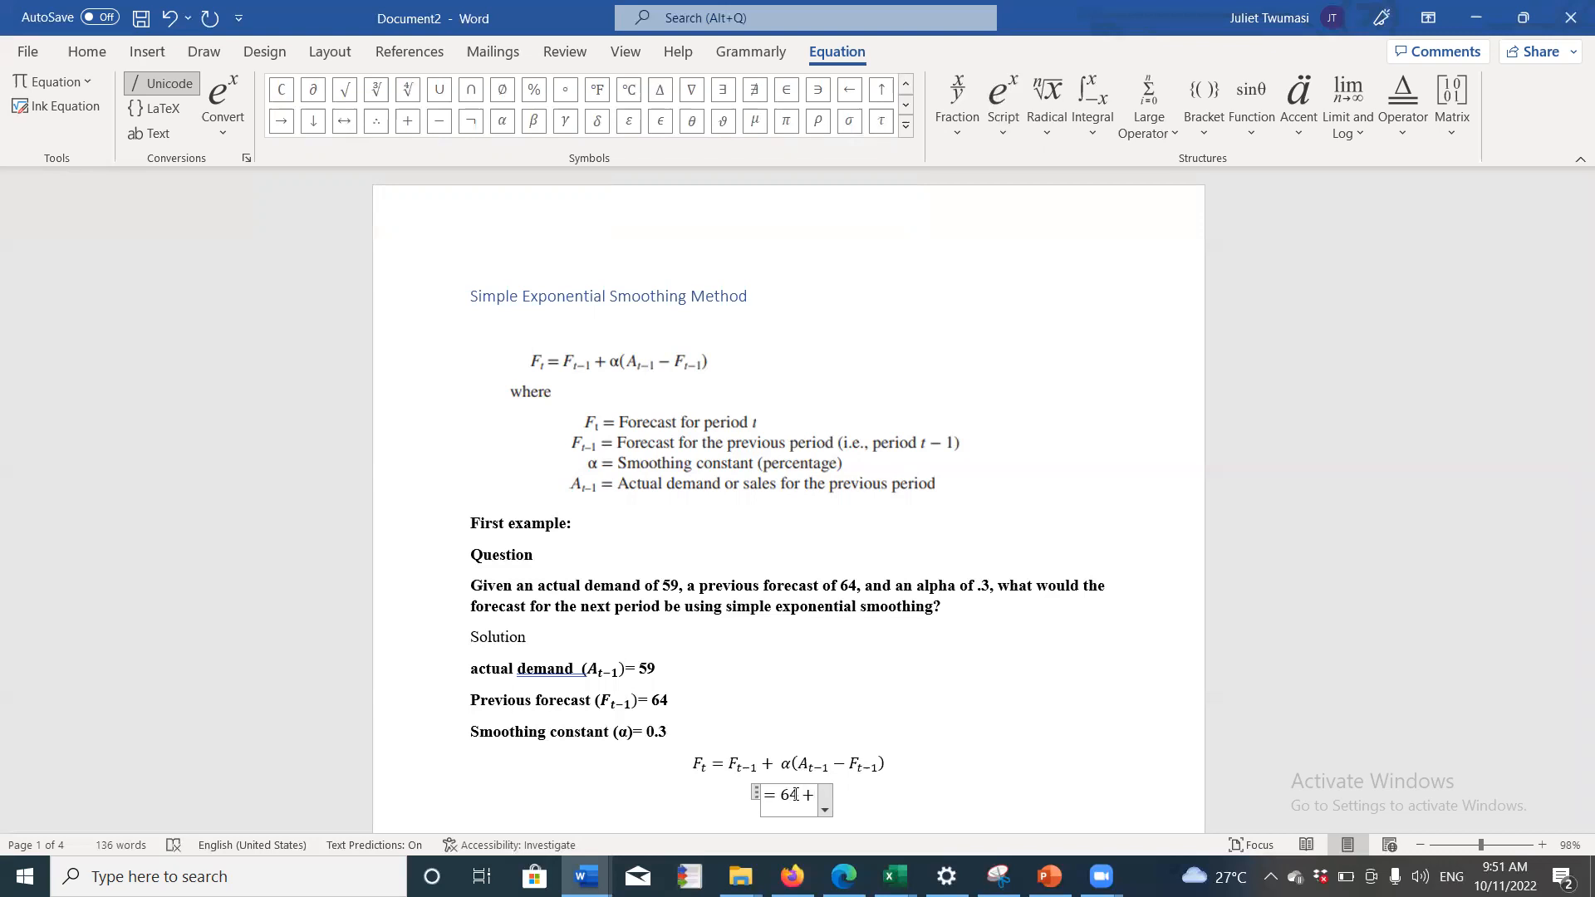
pyautogui.write('0.3')
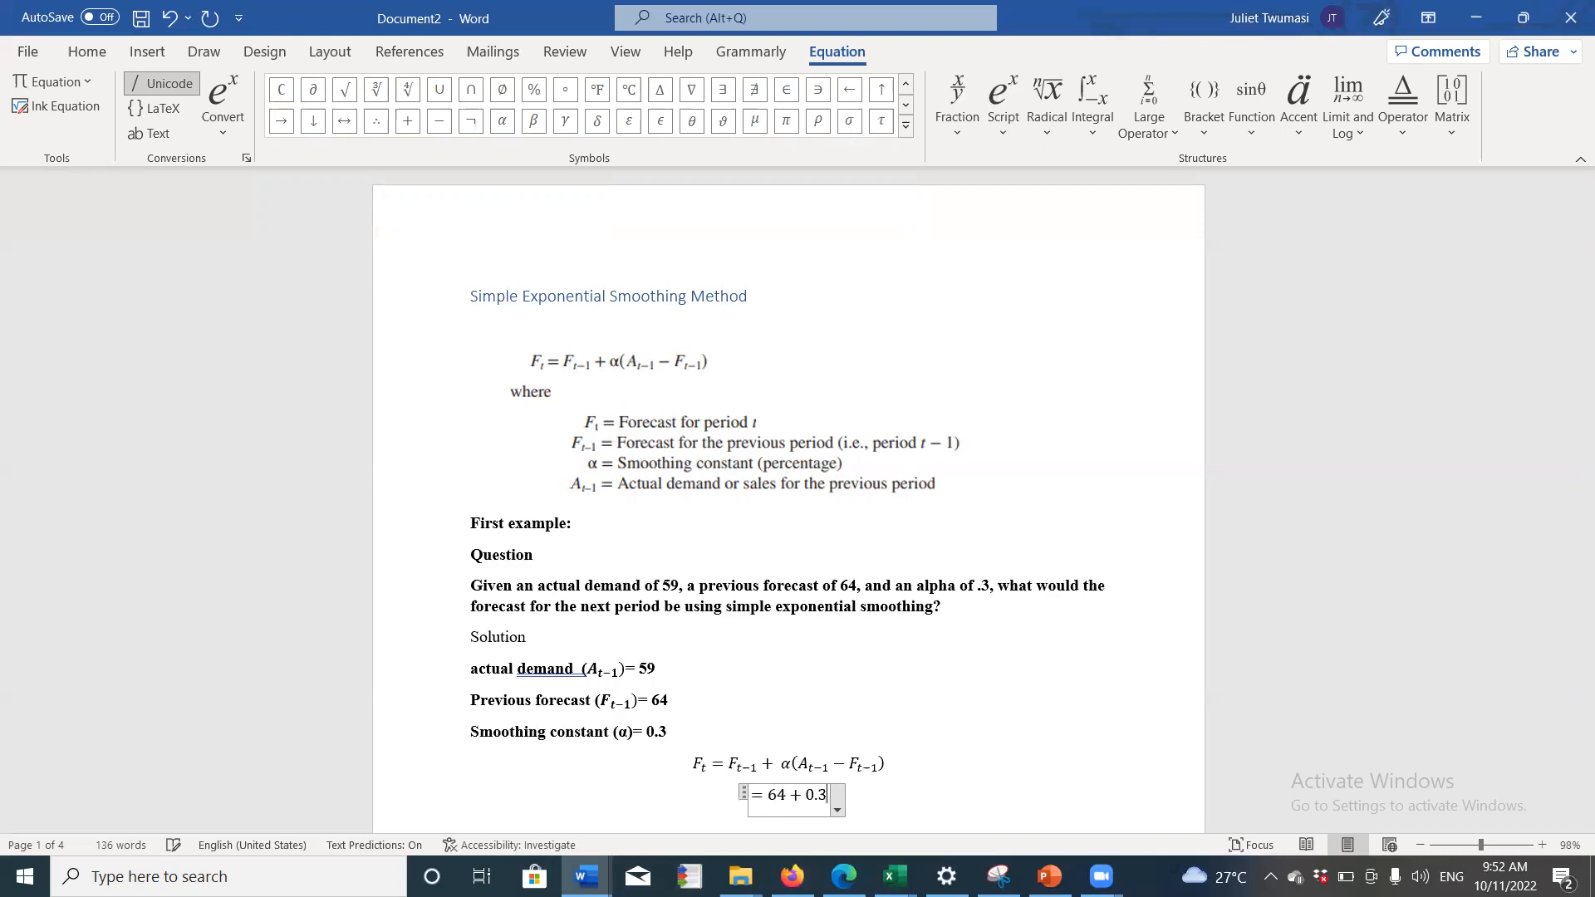
pyautogui.write('(59')
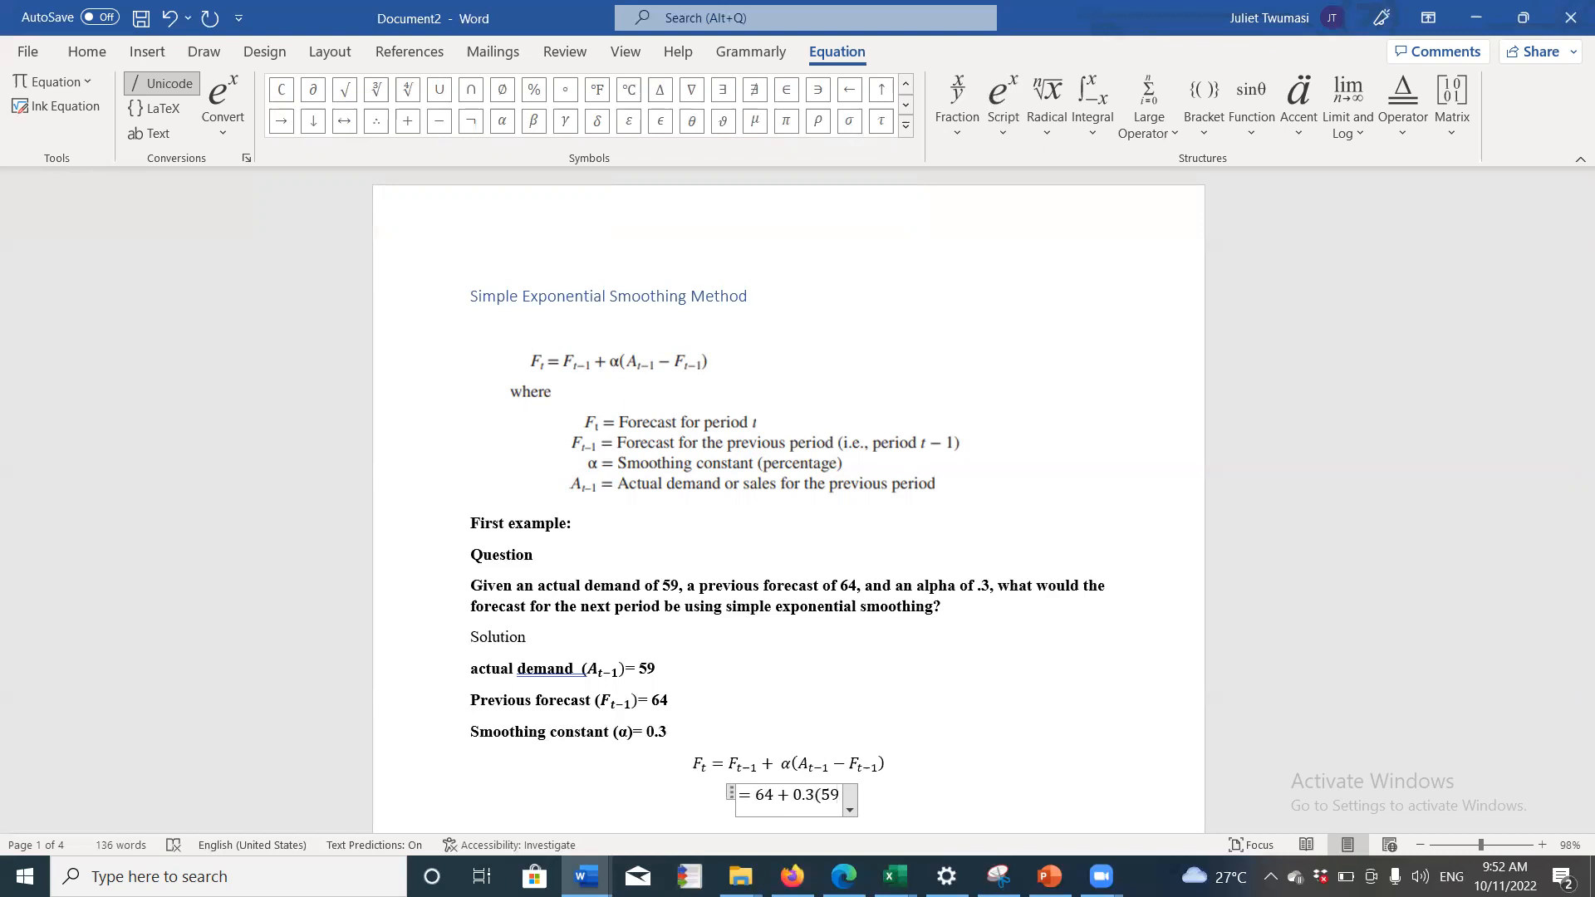
pyautogui.write('-')
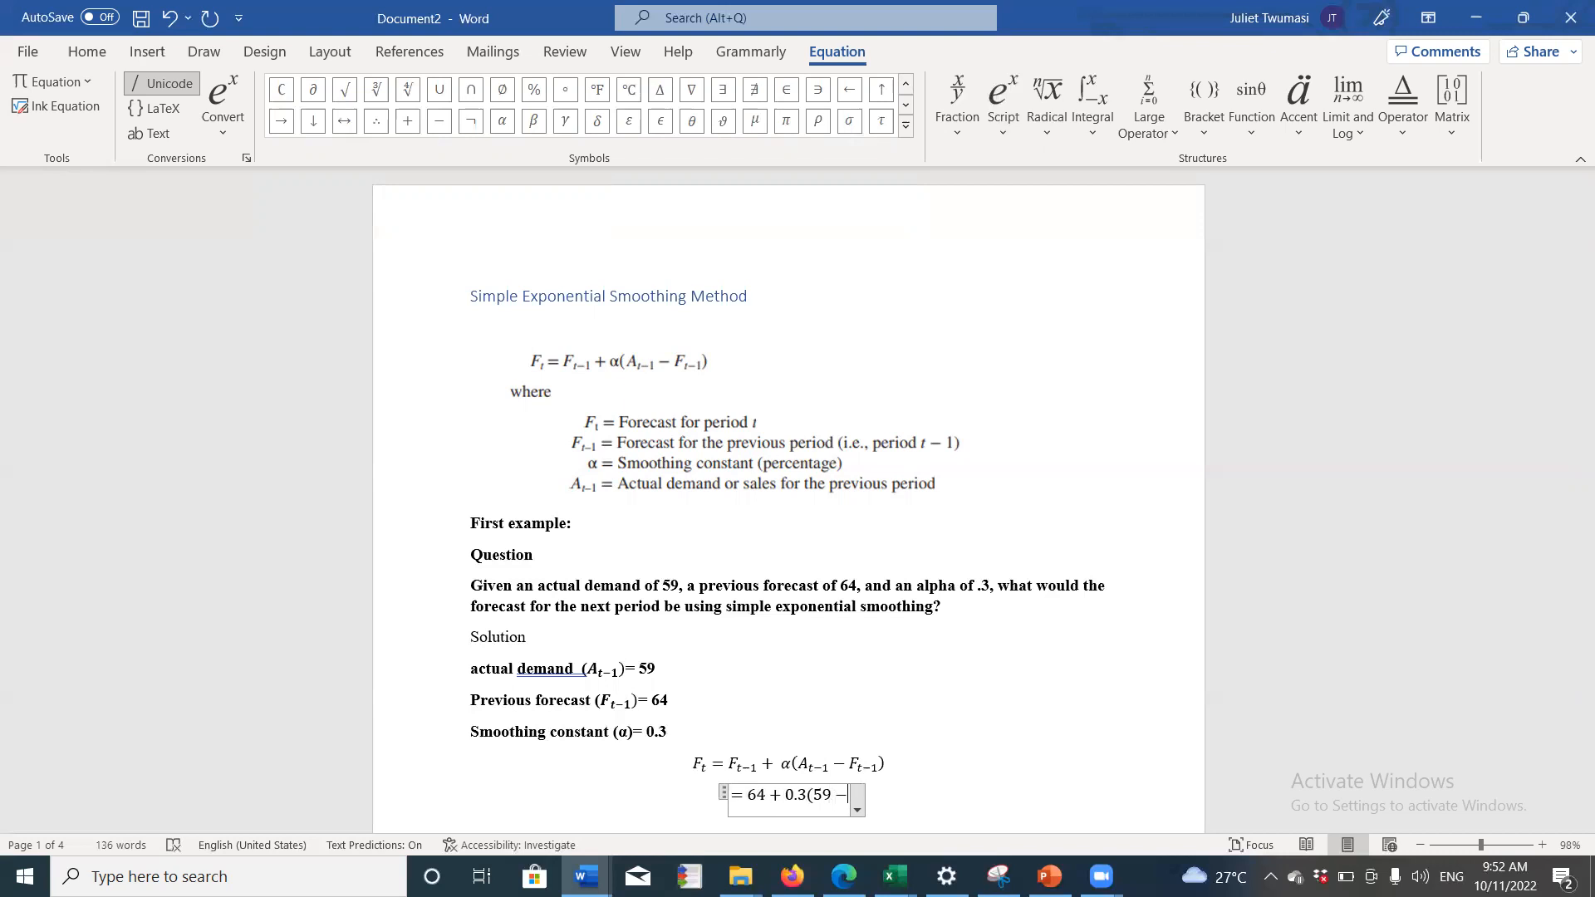
pyautogui.write('64')
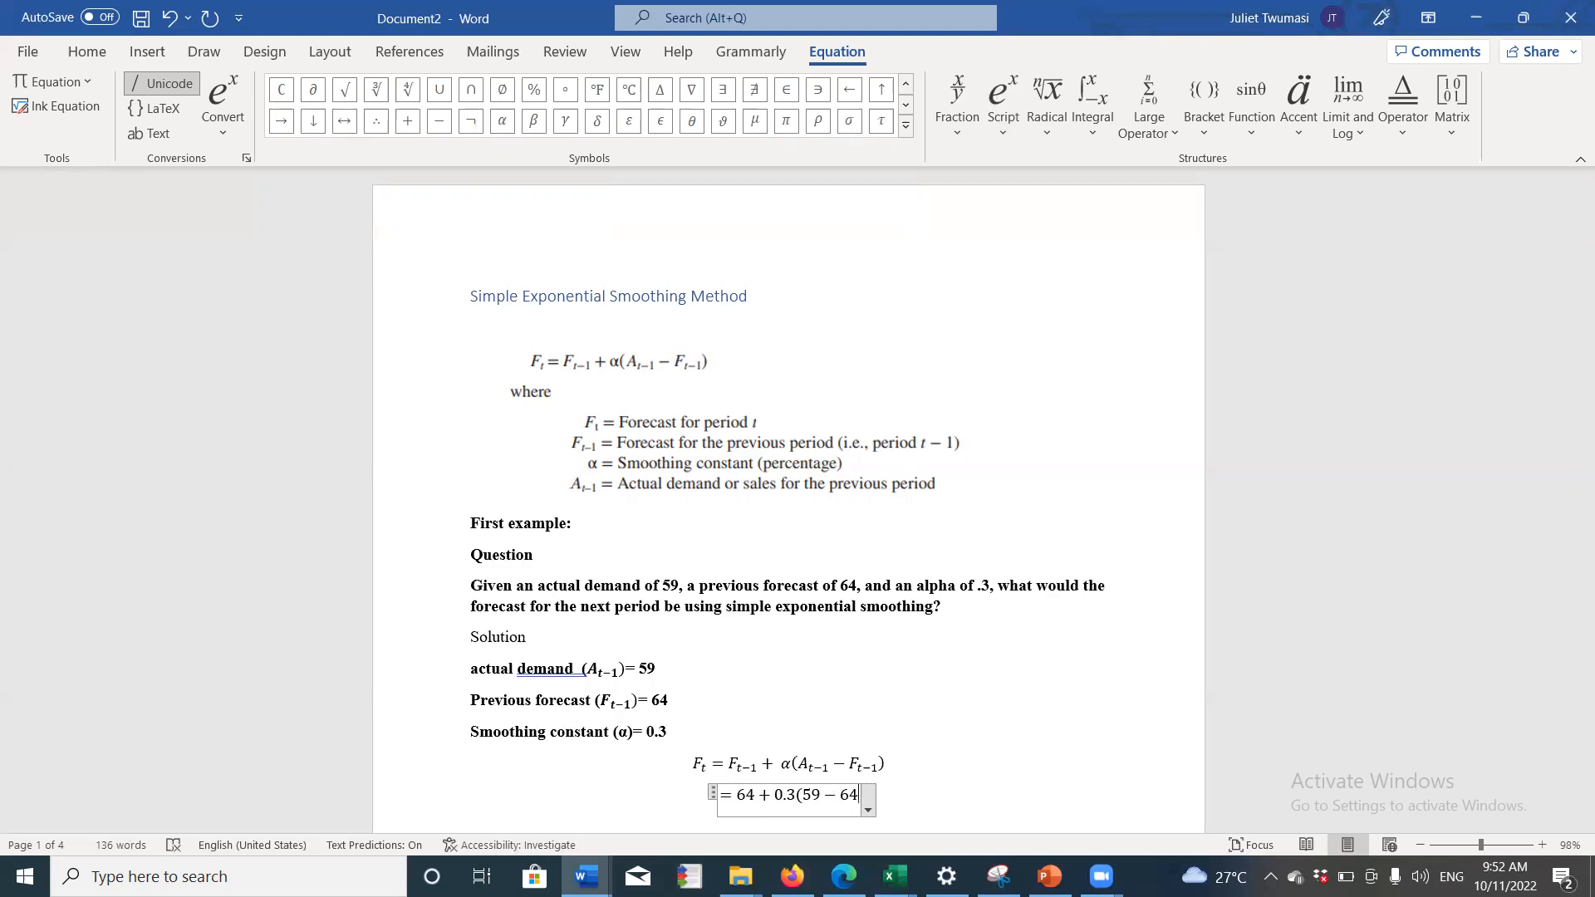
pyautogui.write(')')
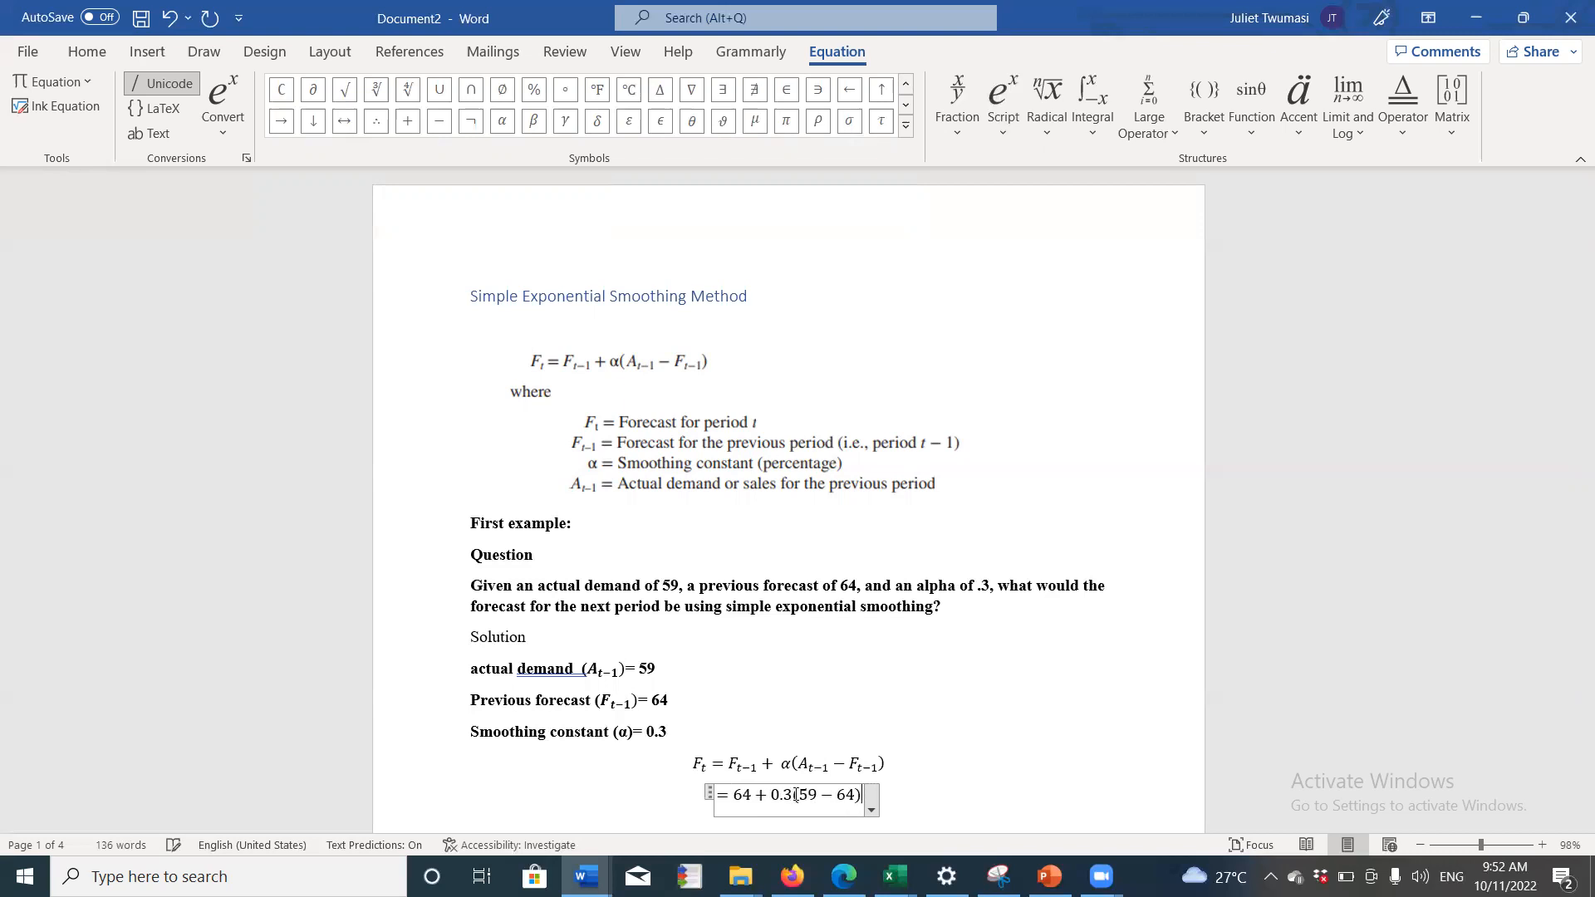
# Step: Continue the calculation with the line = 64 − 1.5 and the result = 62.5 on a line of its own
pyautogui.write('=')
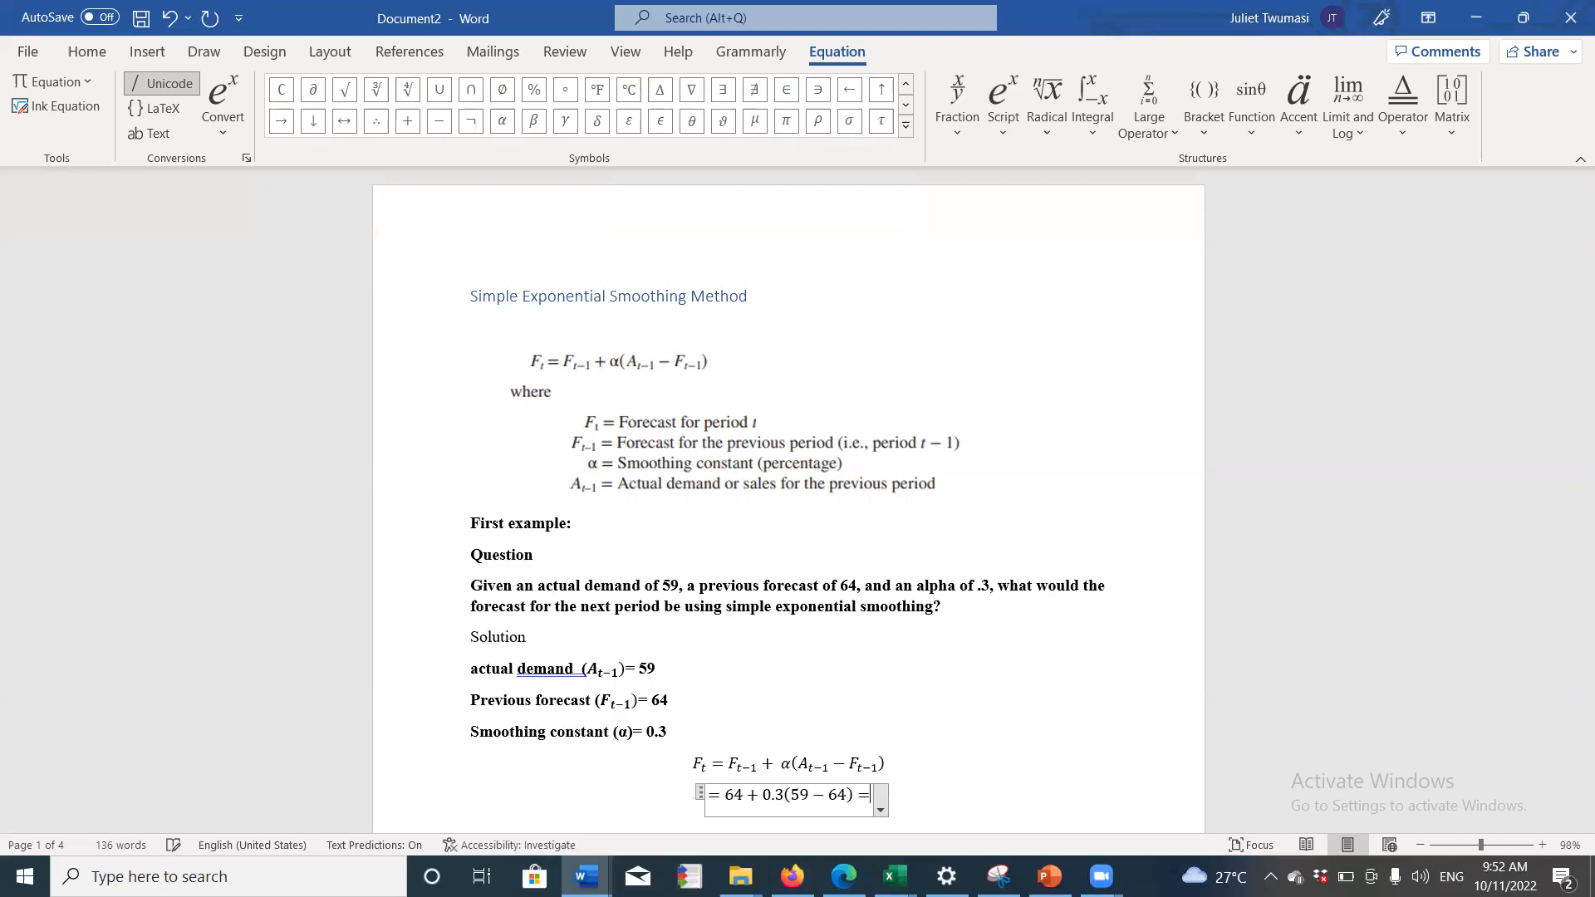
pyautogui.press('Return')
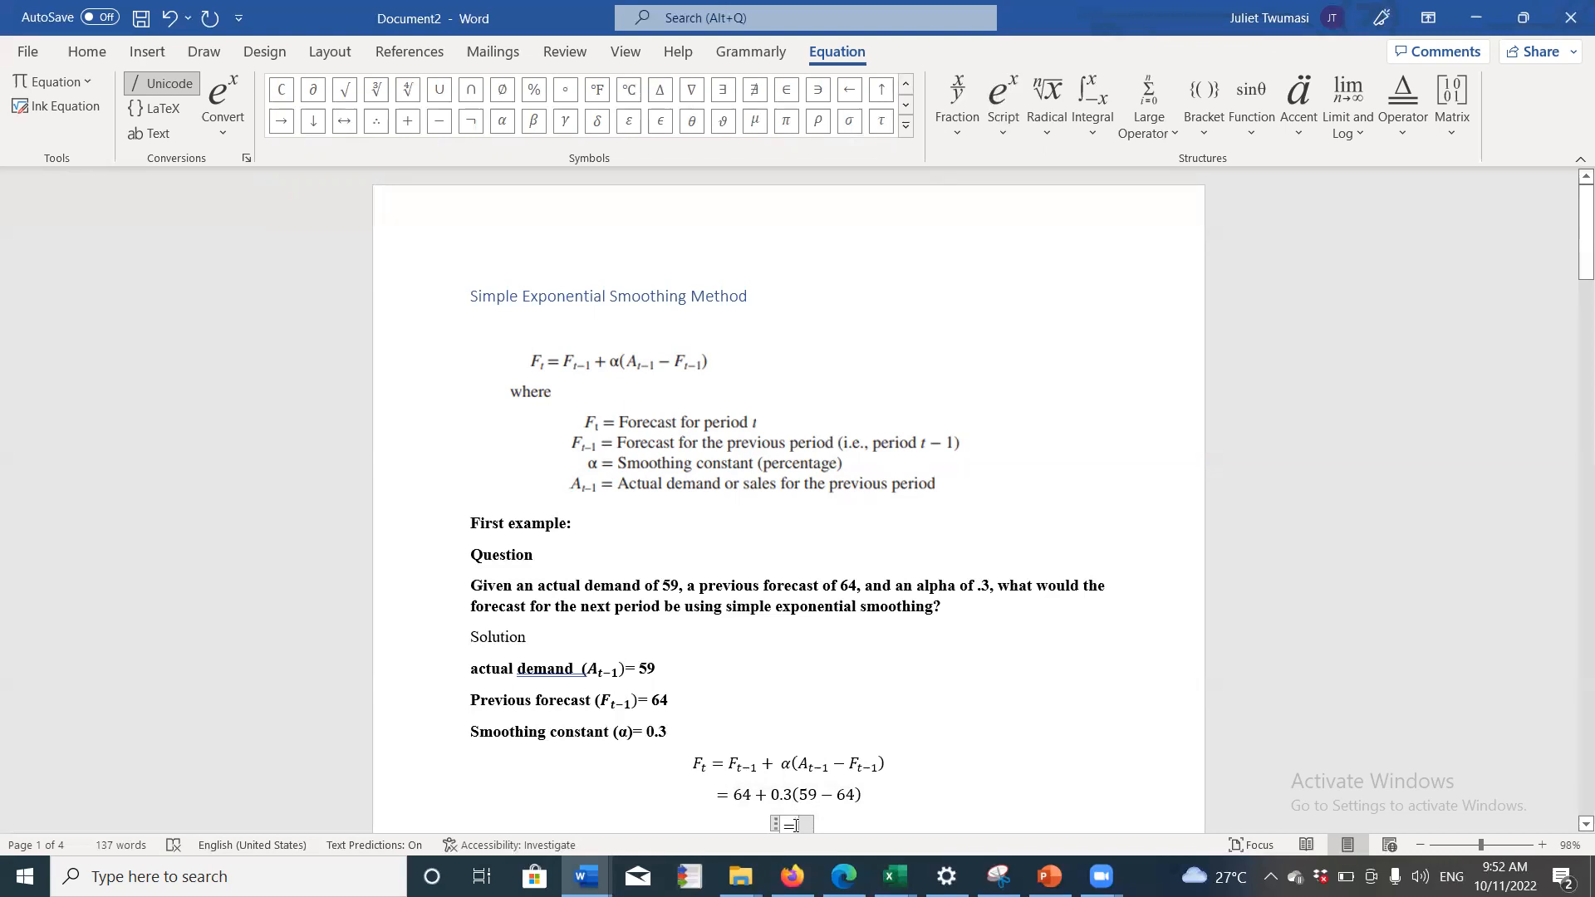
pyautogui.write('64')
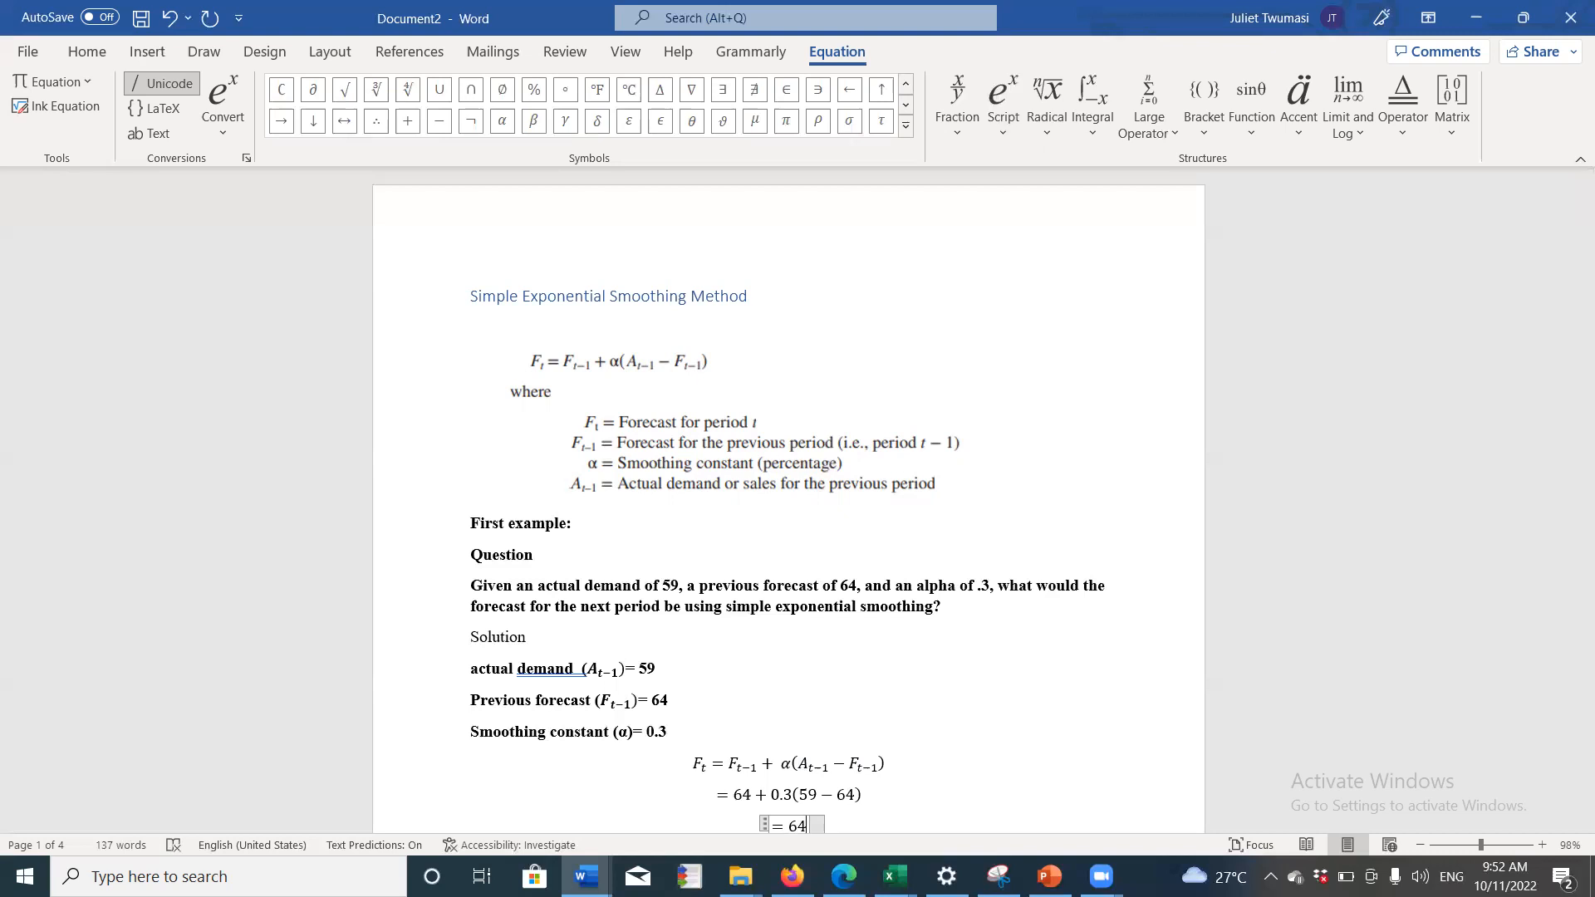
pyautogui.write('-')
pyautogui.press('BackSpace')
pyautogui.write('+')
pyautogui.press('BackSpace')
pyautogui.write('-')
pyautogui.write('1')
pyautogui.write('.5')
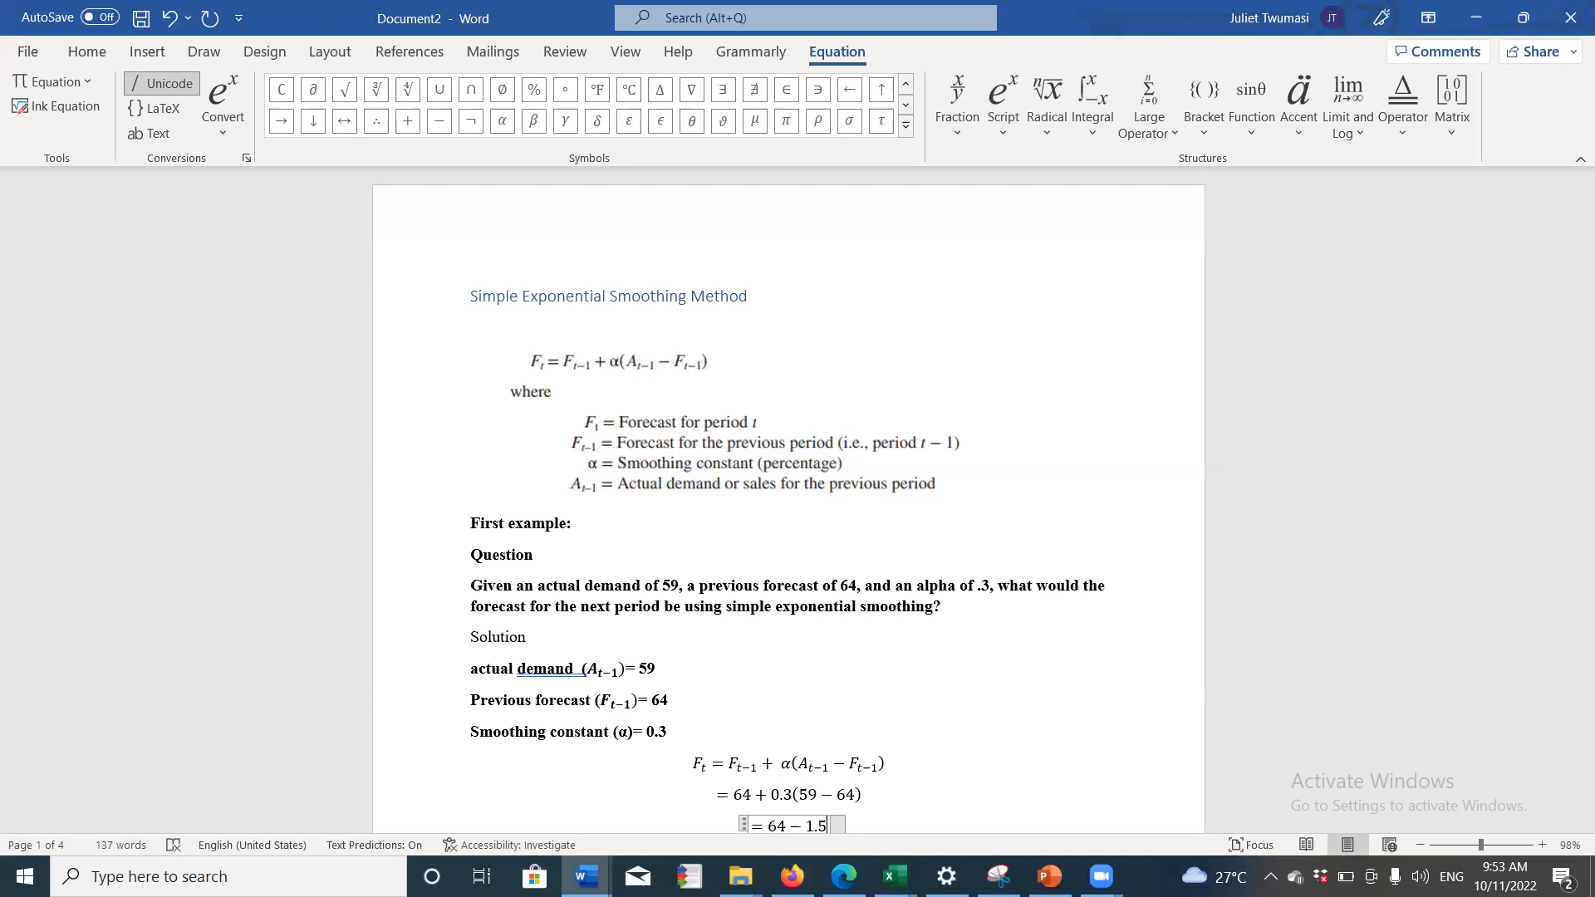
pyautogui.write('= 62.5')
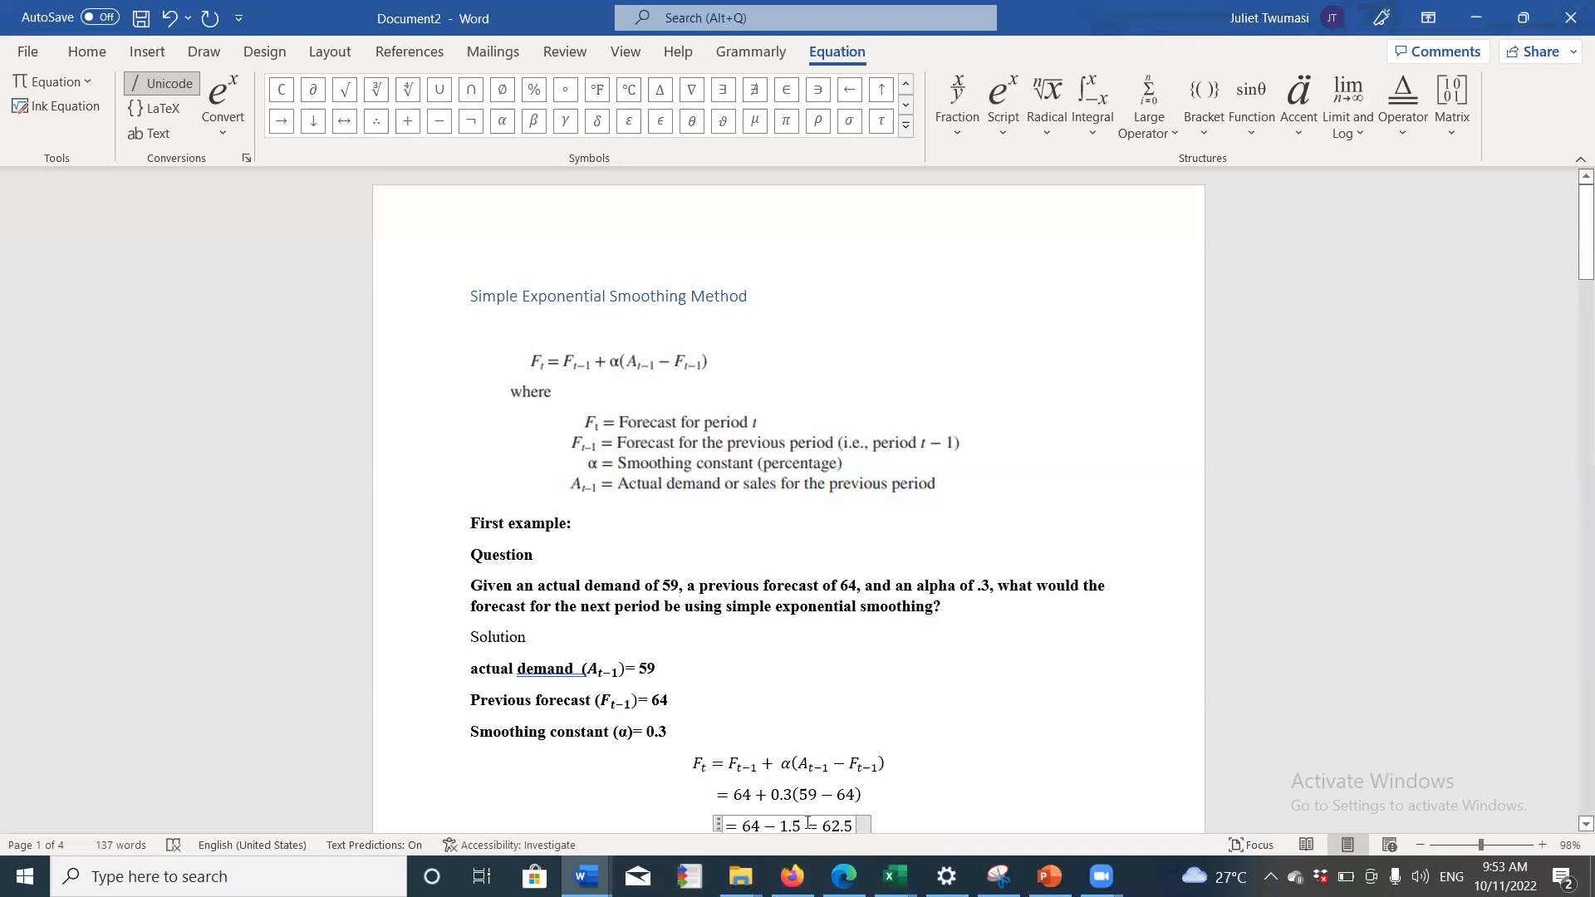
pyautogui.press('Return')
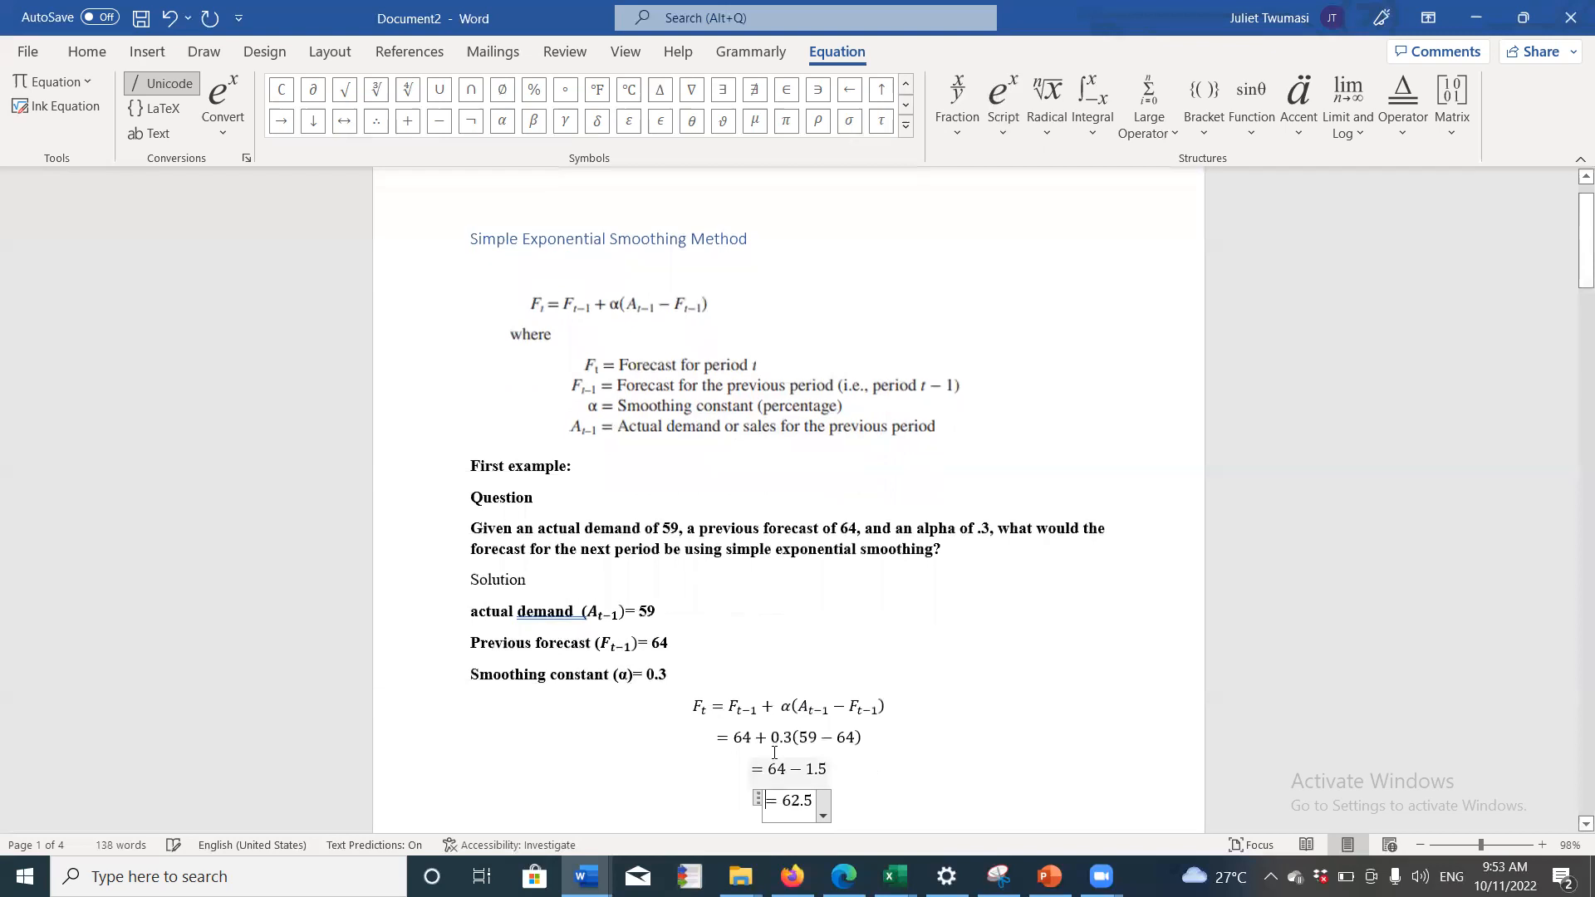
# Step: Left-align all four equation lines of the forecast calculation
pyautogui.moveTo(691, 698); pyautogui.dragTo(827, 807)
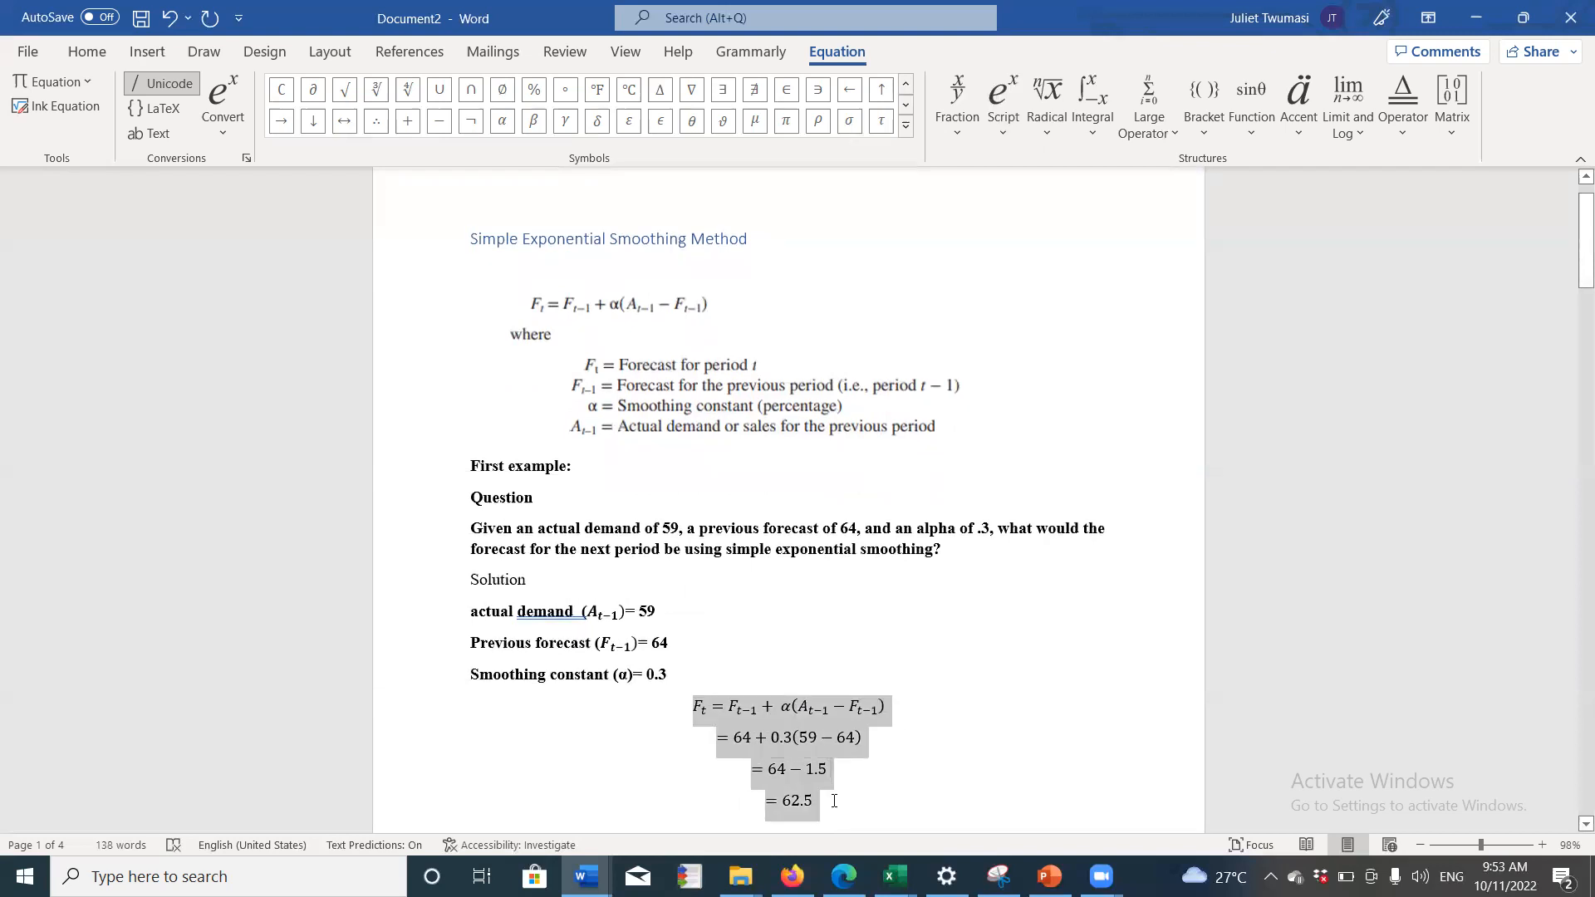
pyautogui.click(86, 55)
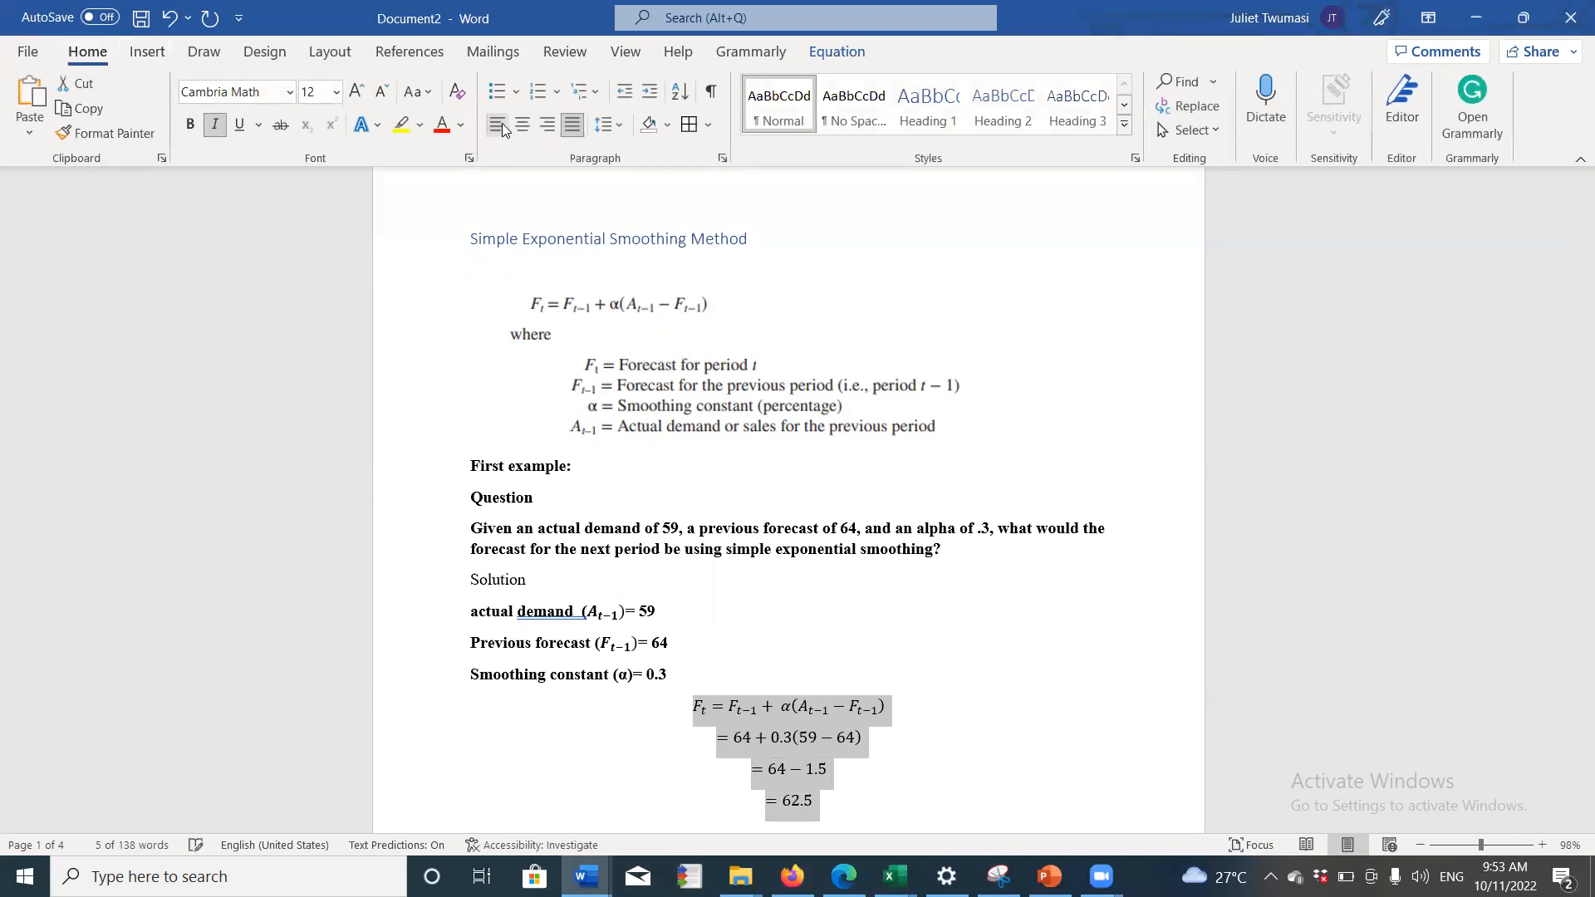
pyautogui.click(502, 123)
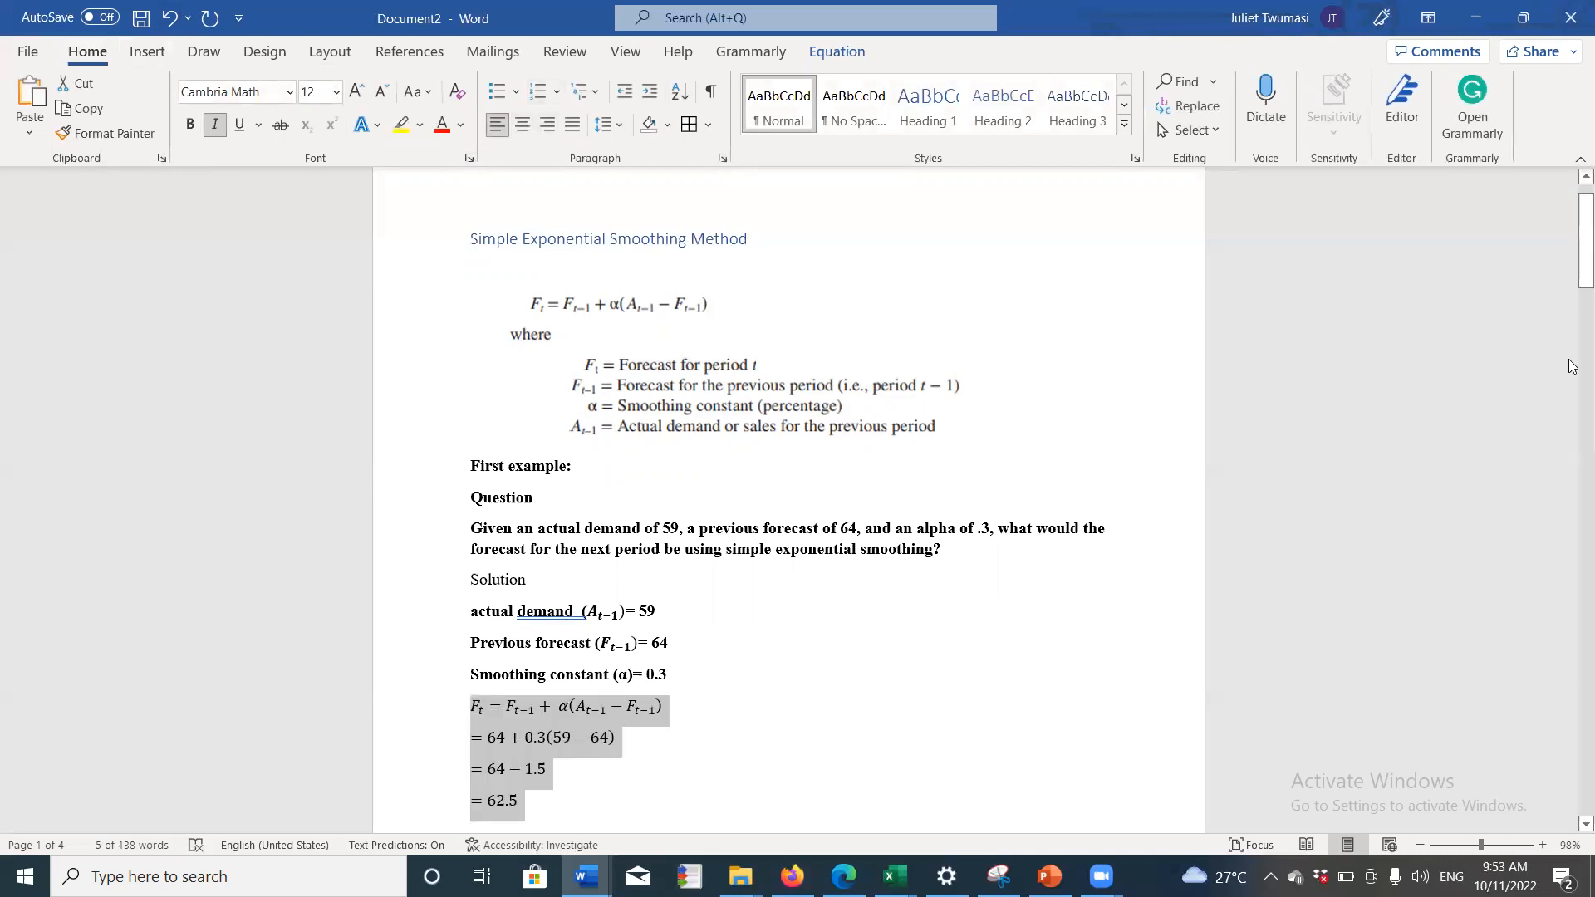
pyautogui.moveTo(1582, 255); pyautogui.dragTo(1583, 282)
pyautogui.click(783, 559)
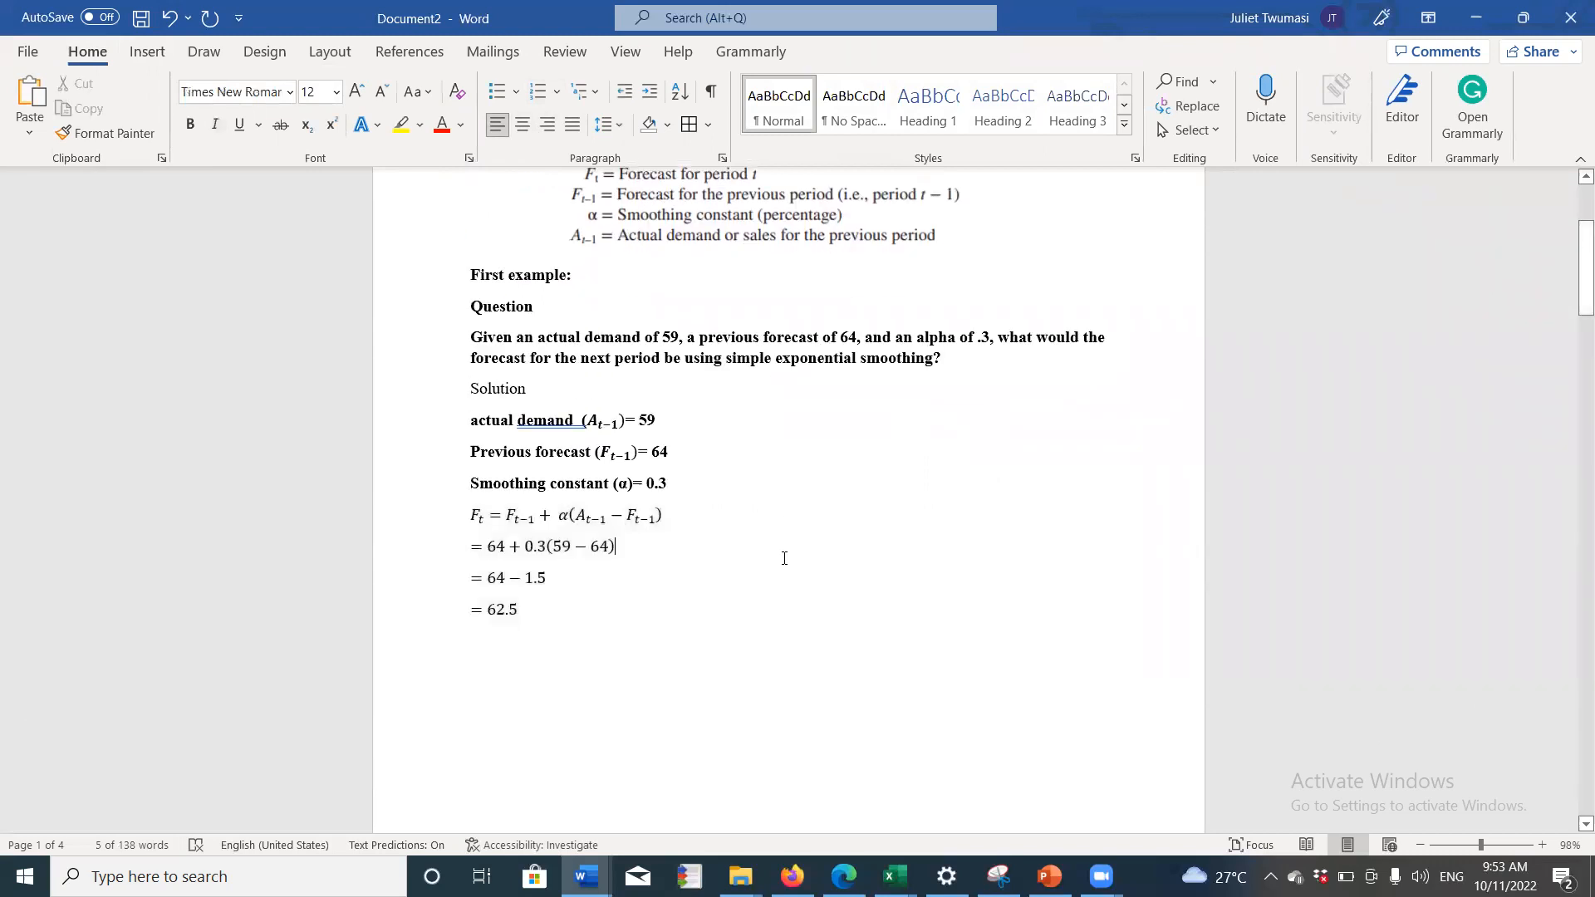
# Step: Copy F subscript t from the forecast equation to the start of each of the three calculation lines below it
pyautogui.moveTo(475, 514); pyautogui.dragTo(486, 516)
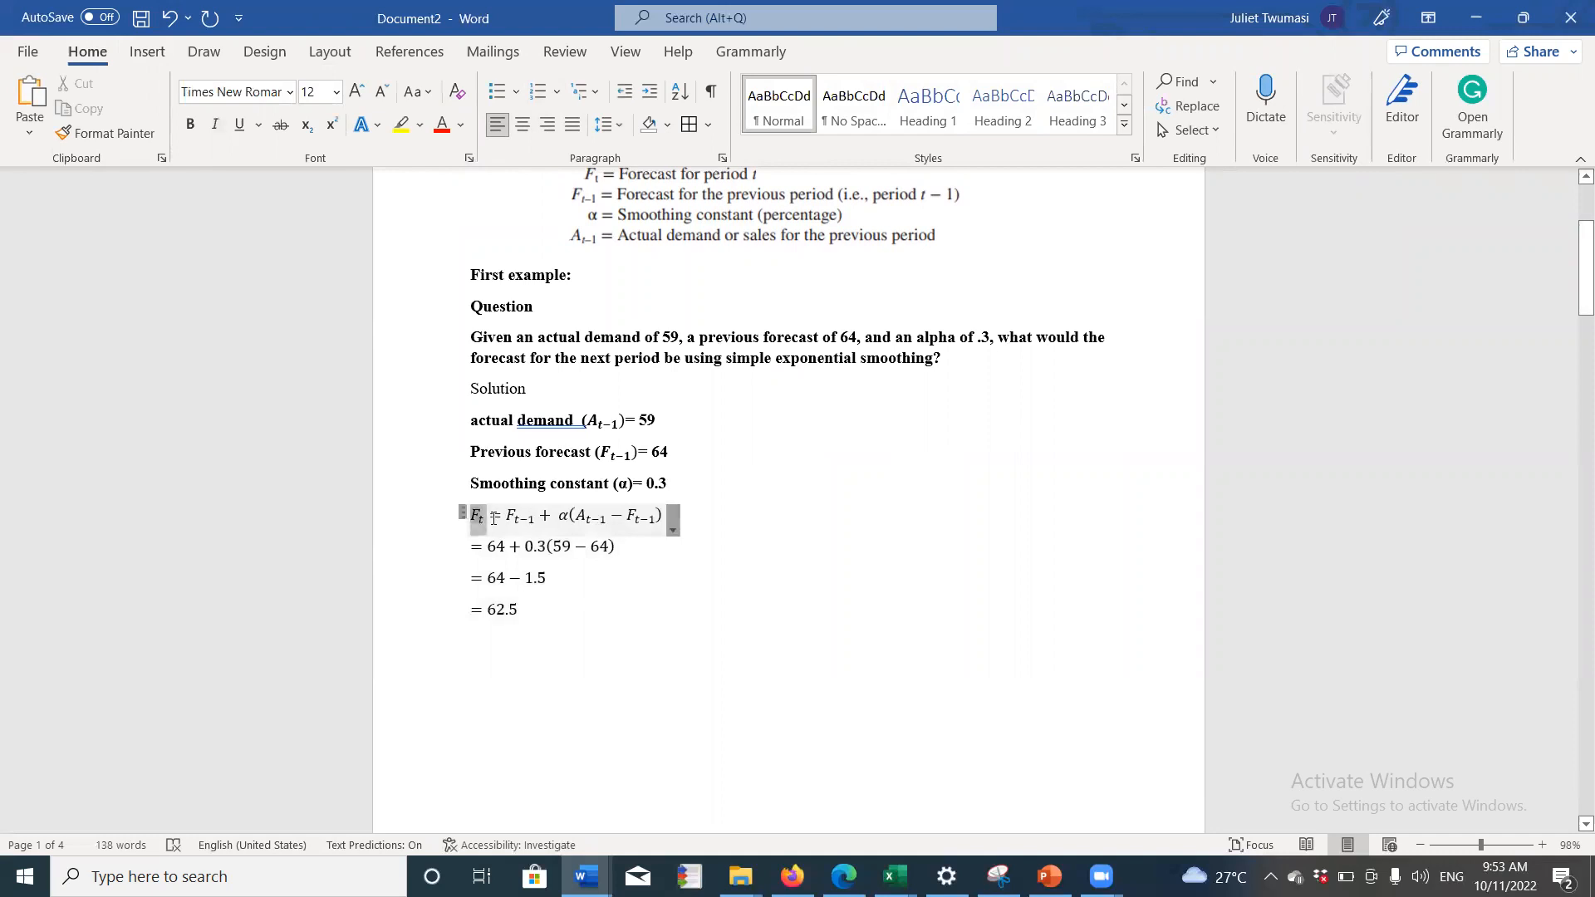
pyautogui.rightClick(483, 517)
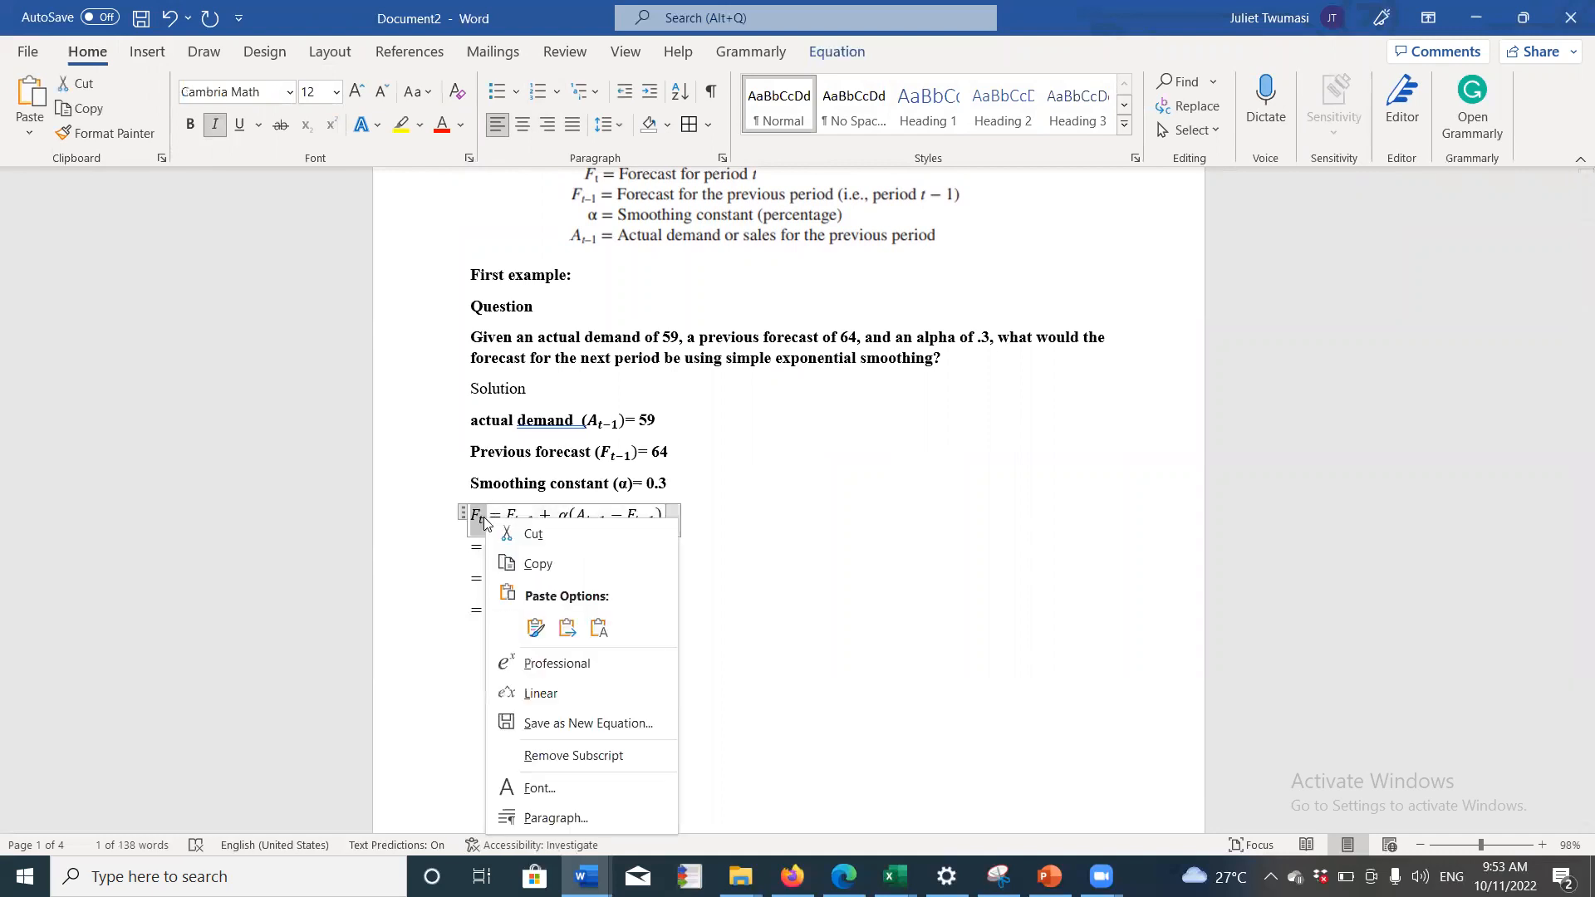
pyautogui.click(536, 570)
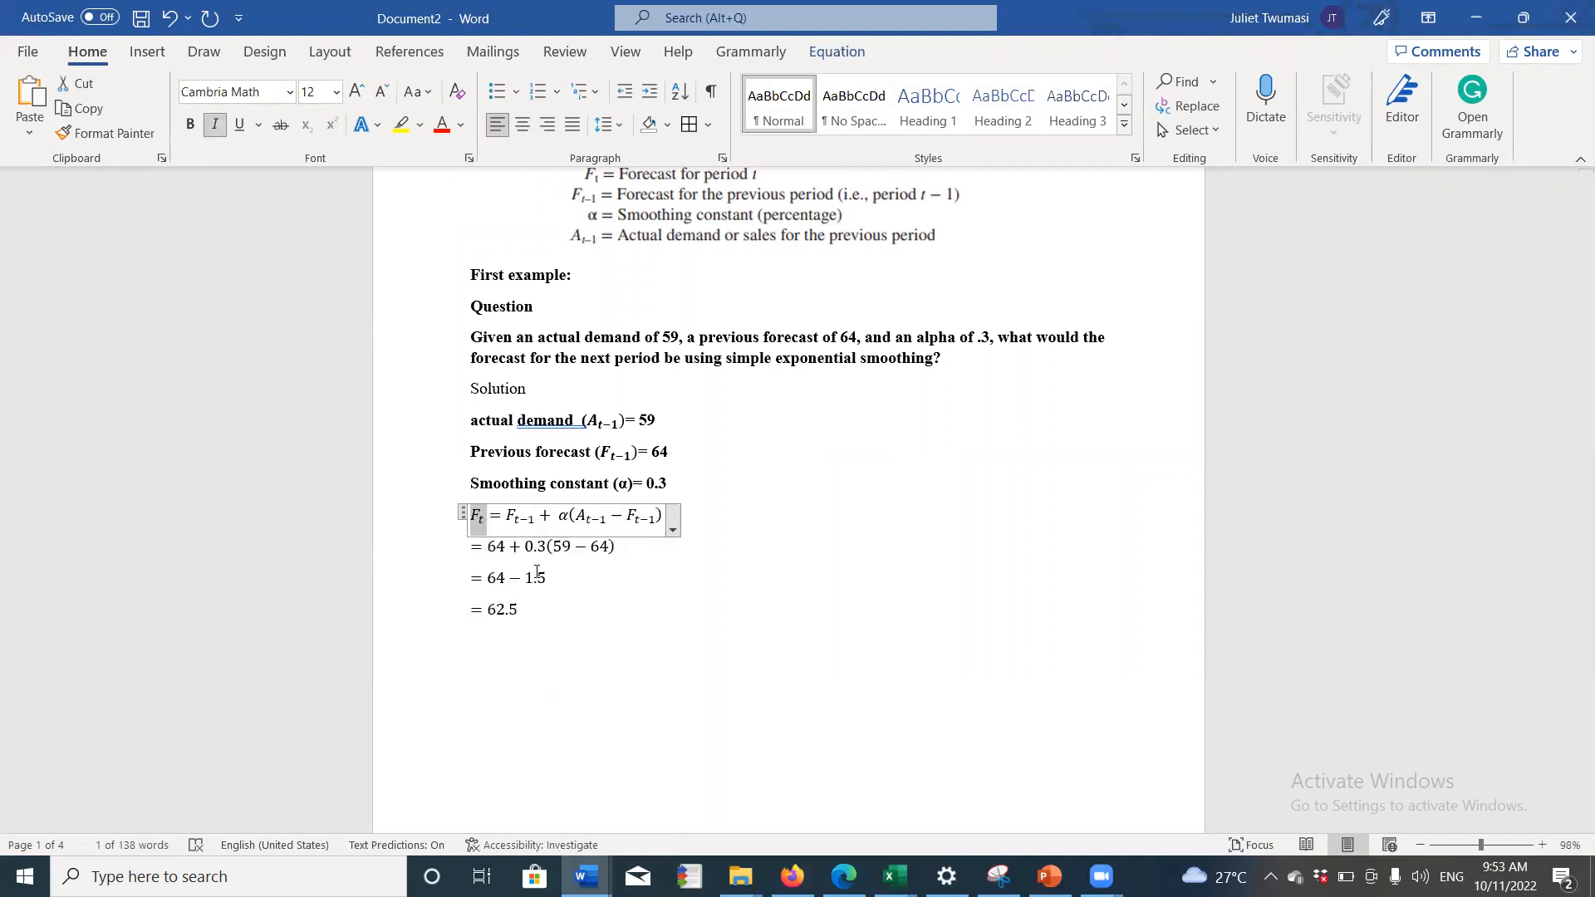
pyautogui.click(472, 547)
pyautogui.hotkey('ctrl', 'v')
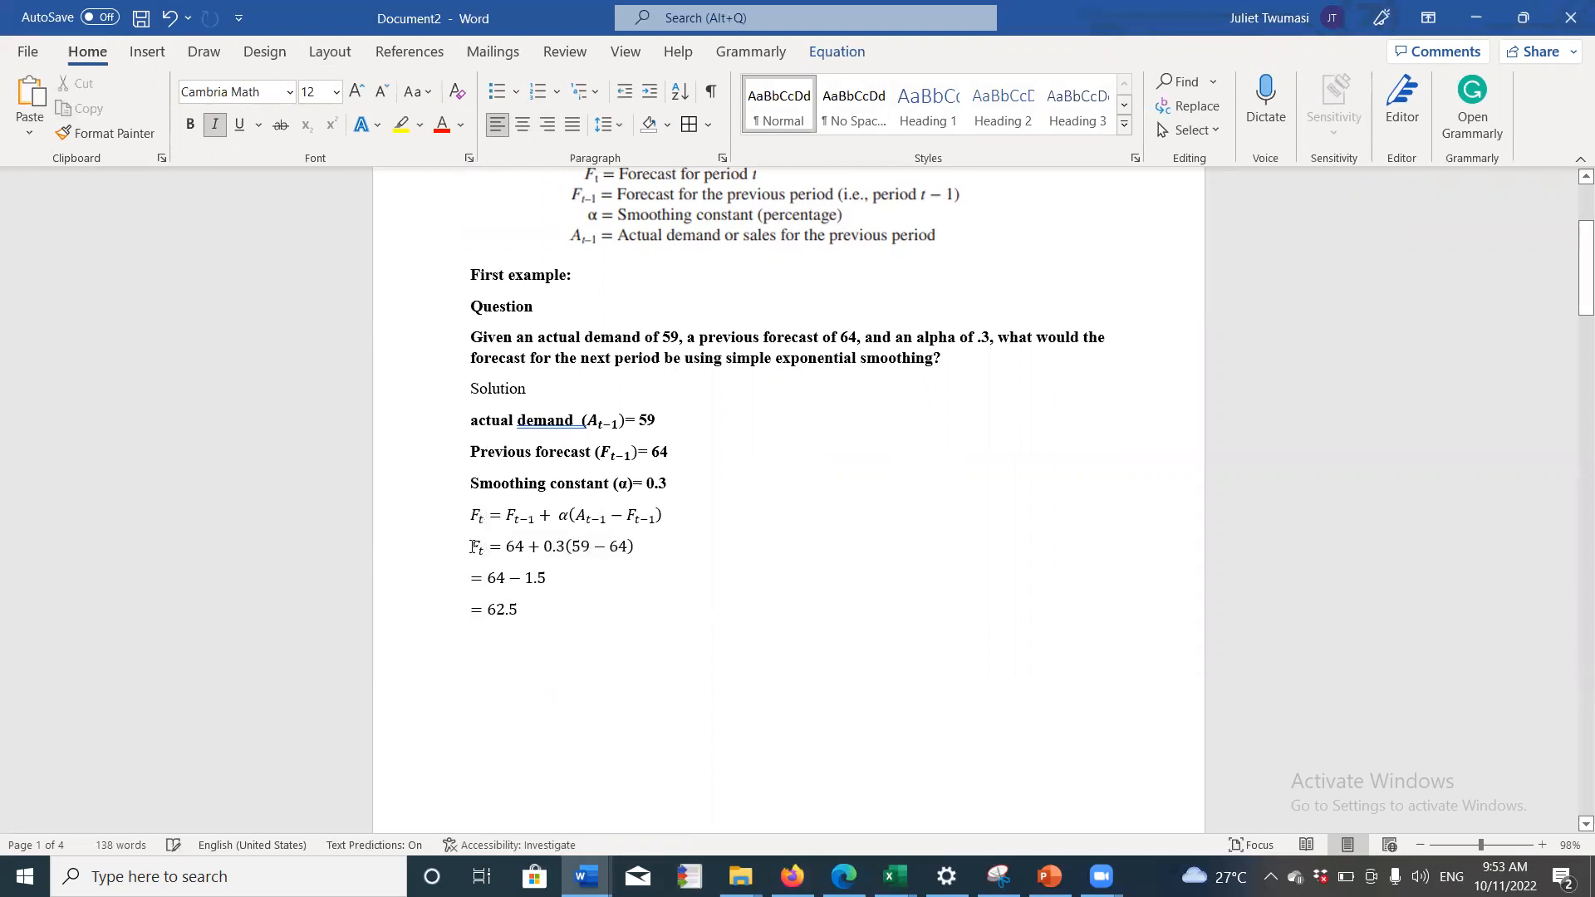
pyautogui.click(472, 576)
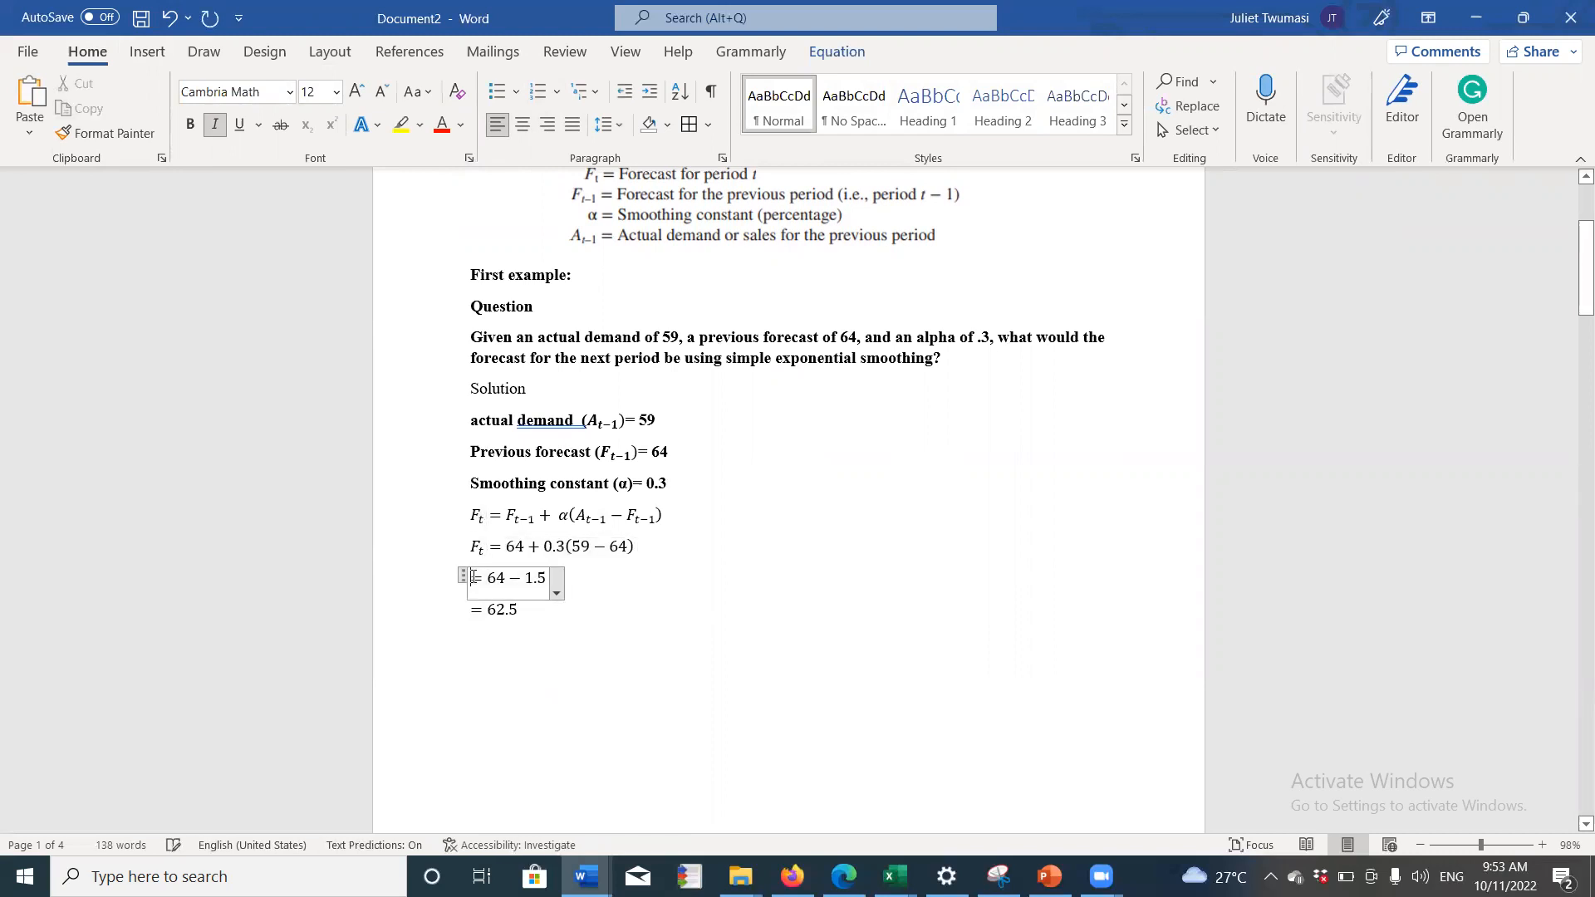
pyautogui.hotkey('ctrl', 'v')
pyautogui.click(473, 609)
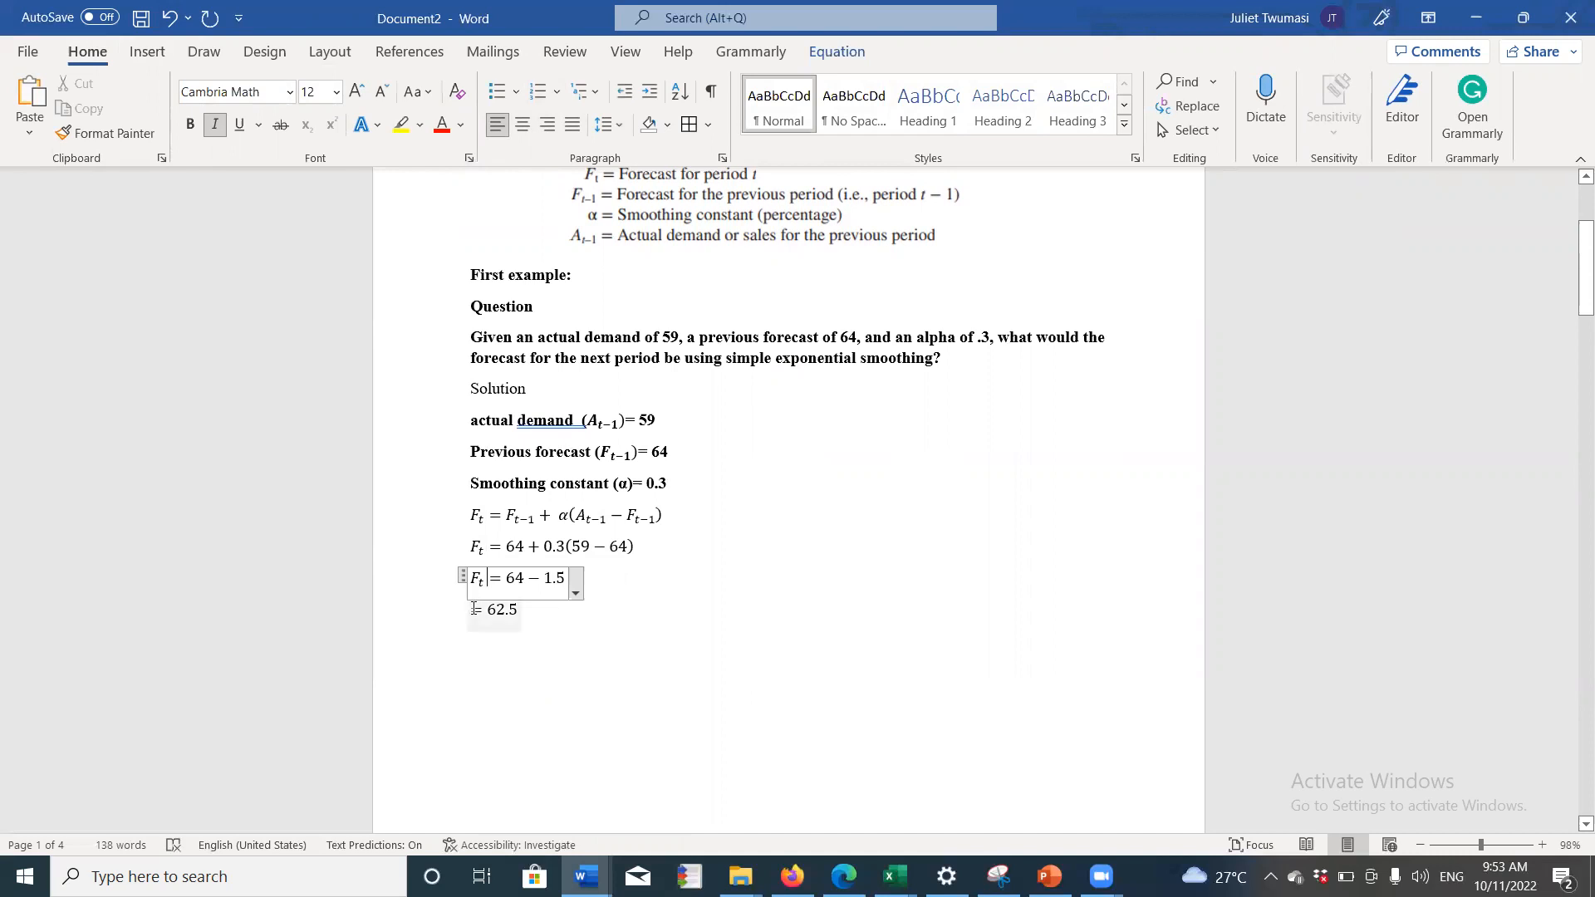
pyautogui.hotkey('ctrl', 'v')
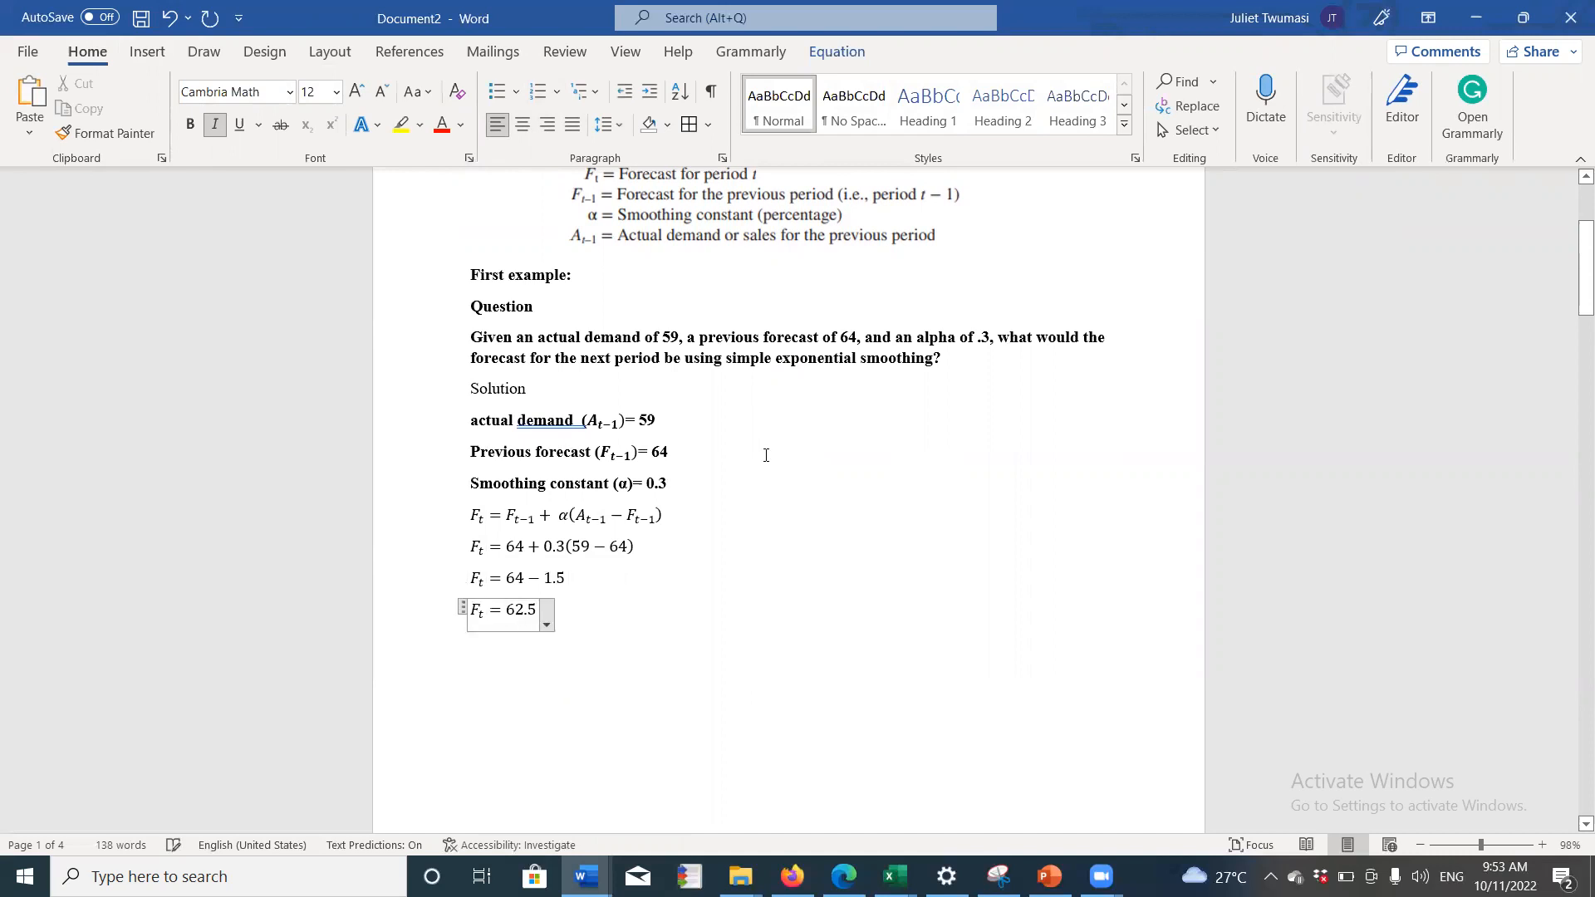
pyautogui.click(834, 552)
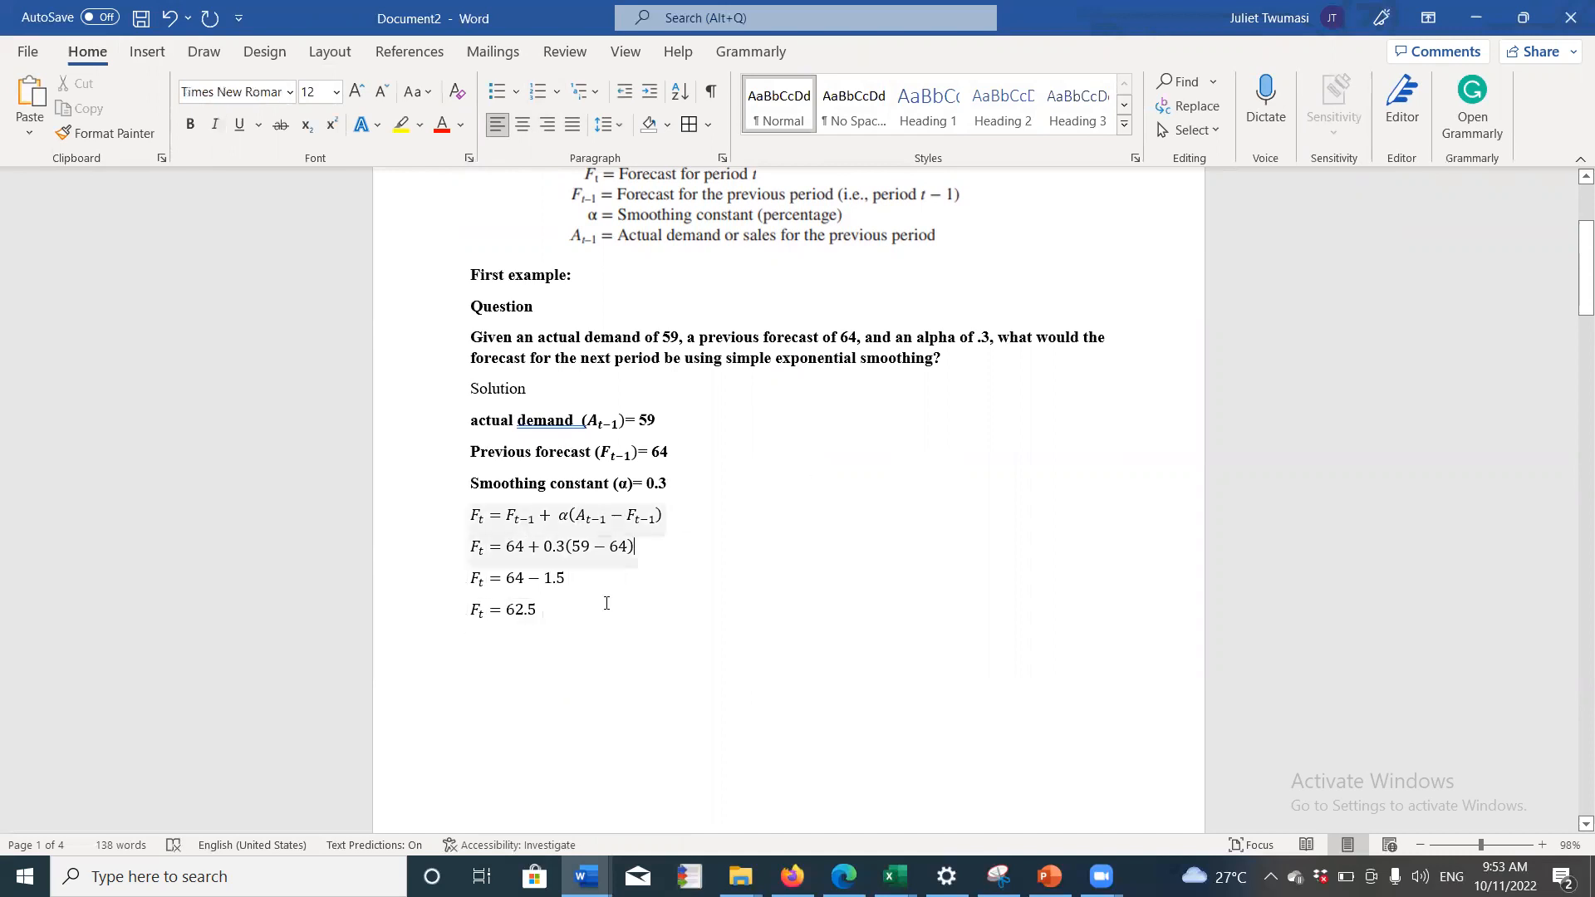
# Step: Insert a blank line between the smoothing constant line and the forecast equation
pyautogui.click(469, 512)
pyautogui.press('Return')
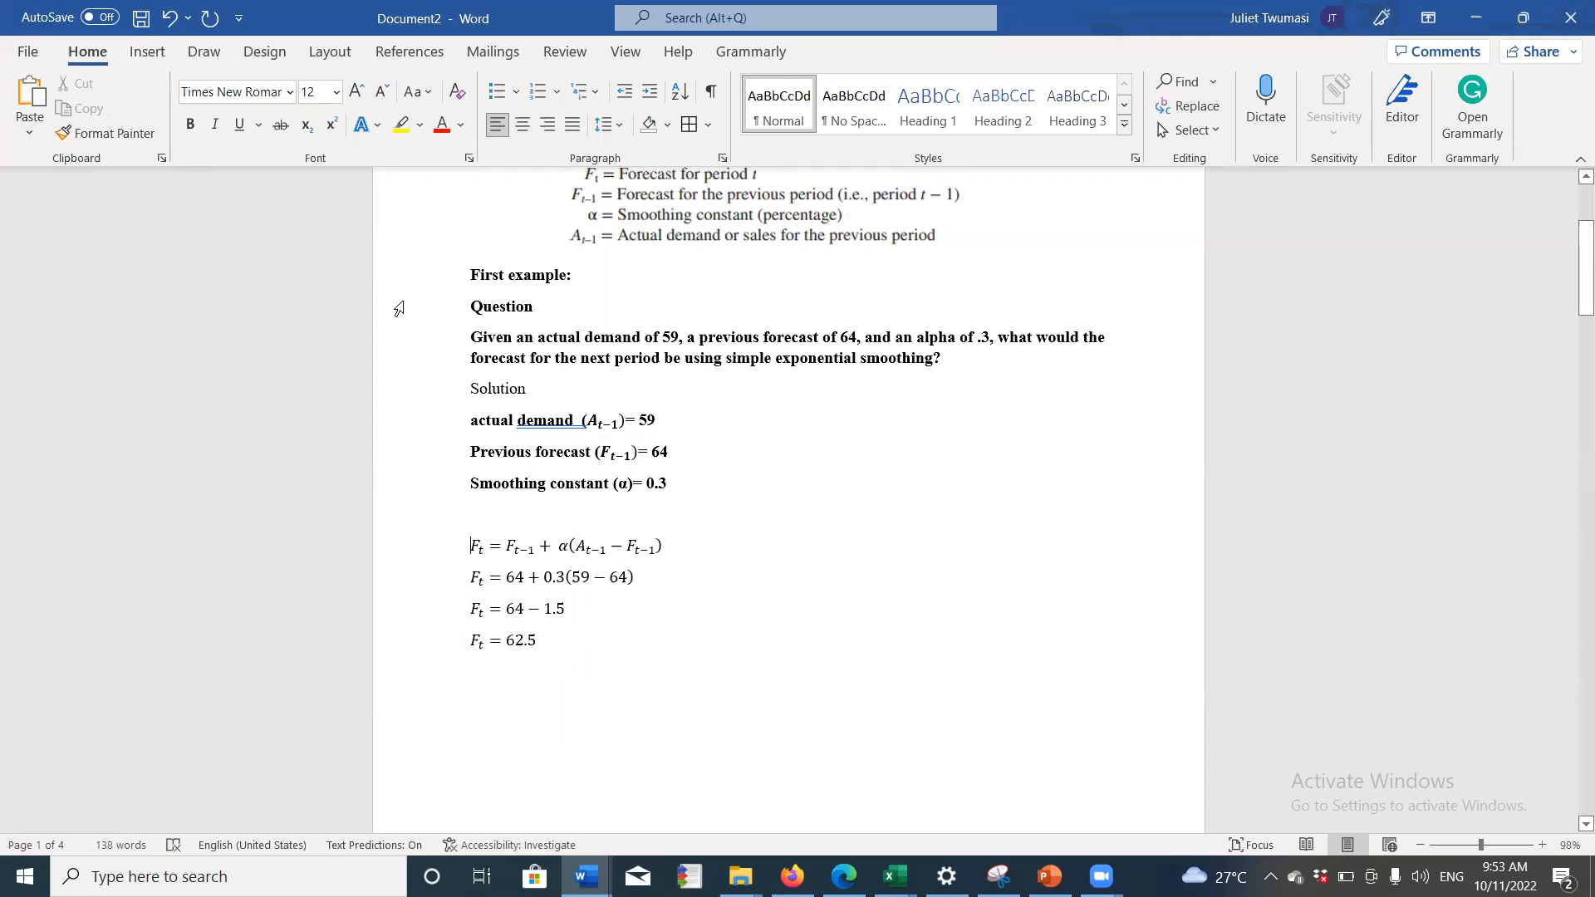
pyautogui.scroll(5, 1572, 203)
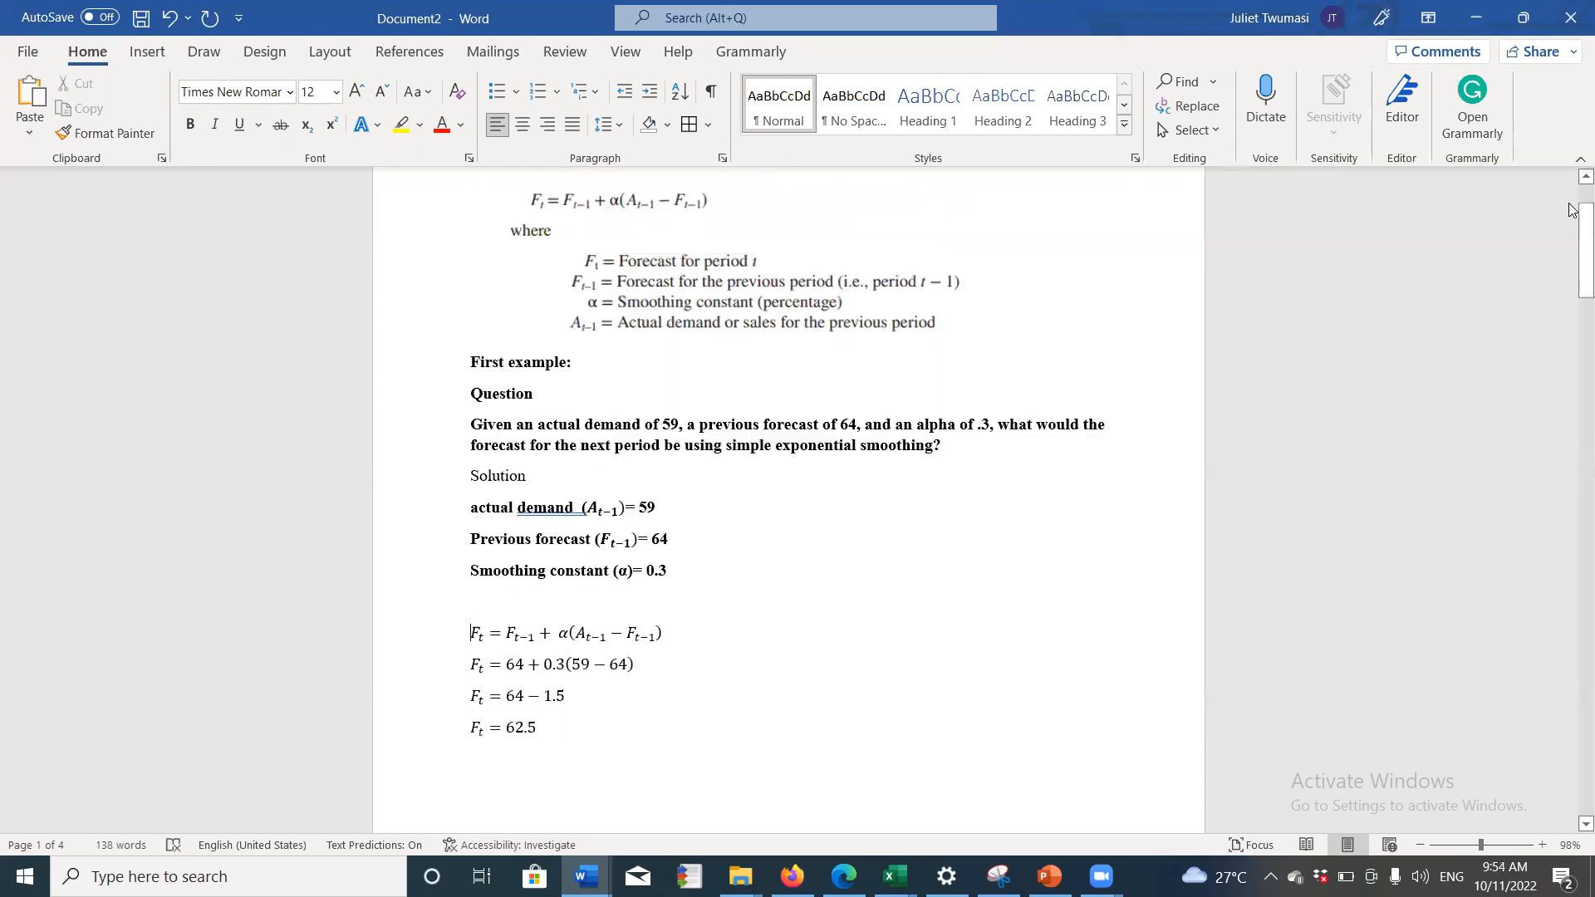